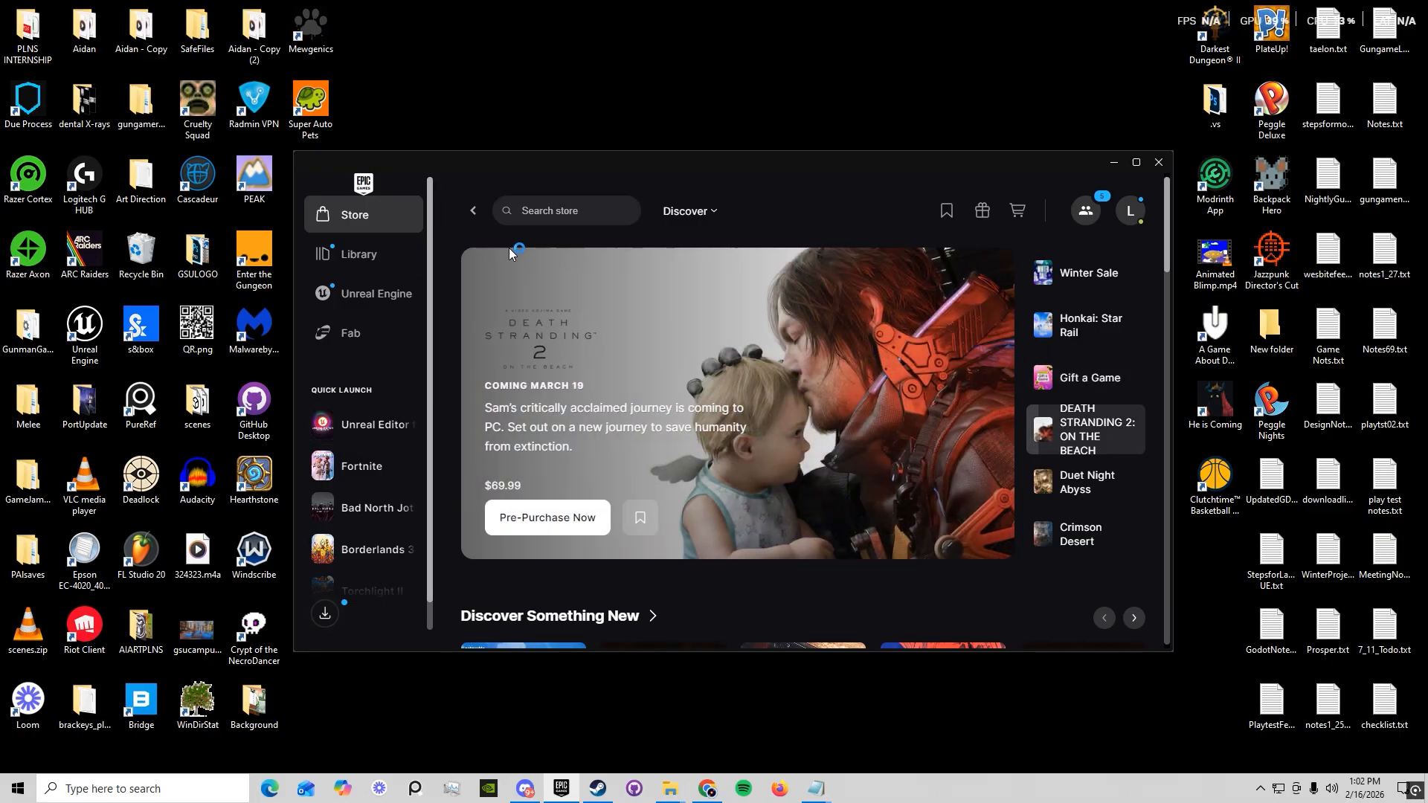
Launch Unreal Editor for Fortnite and show the island templates in the project browser
click(368, 424)
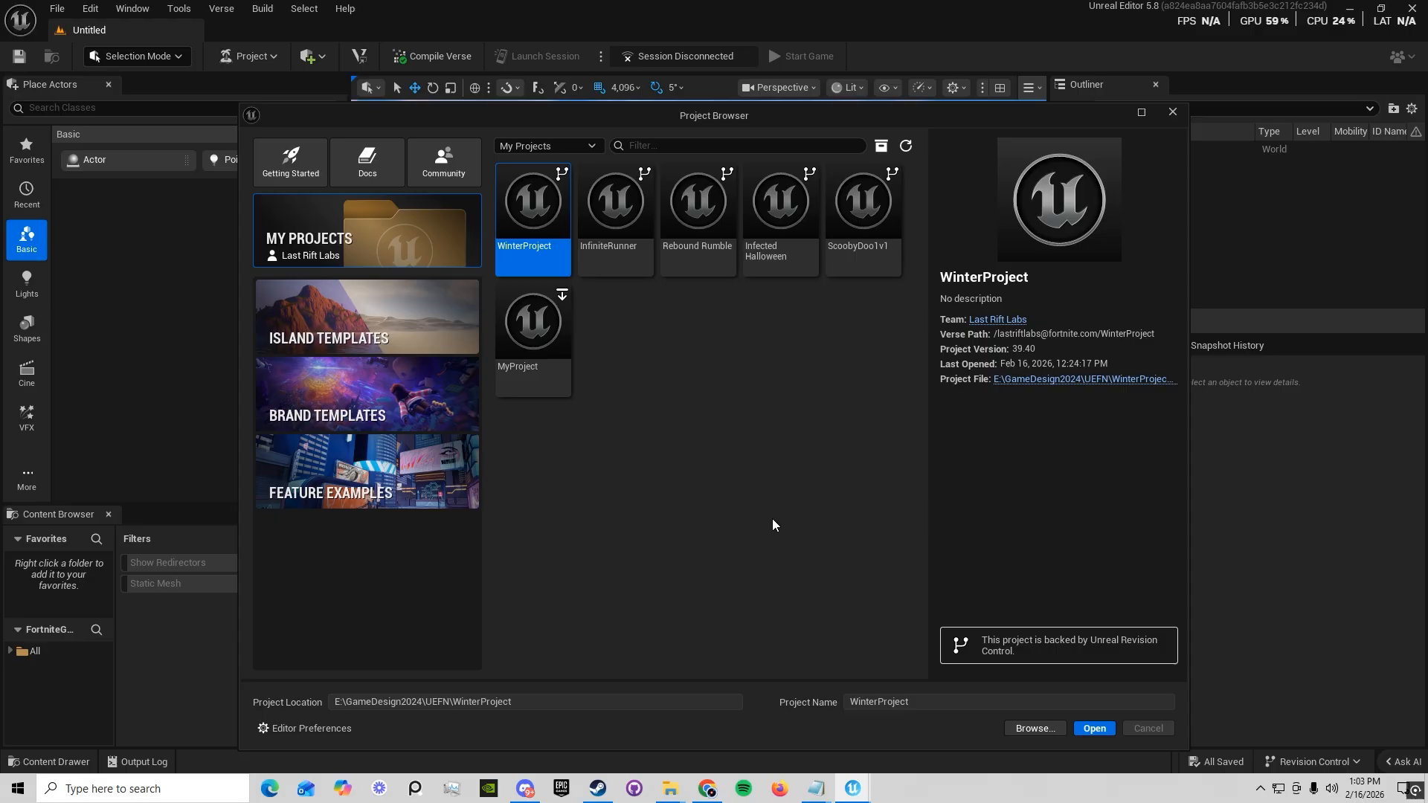
click(367, 325)
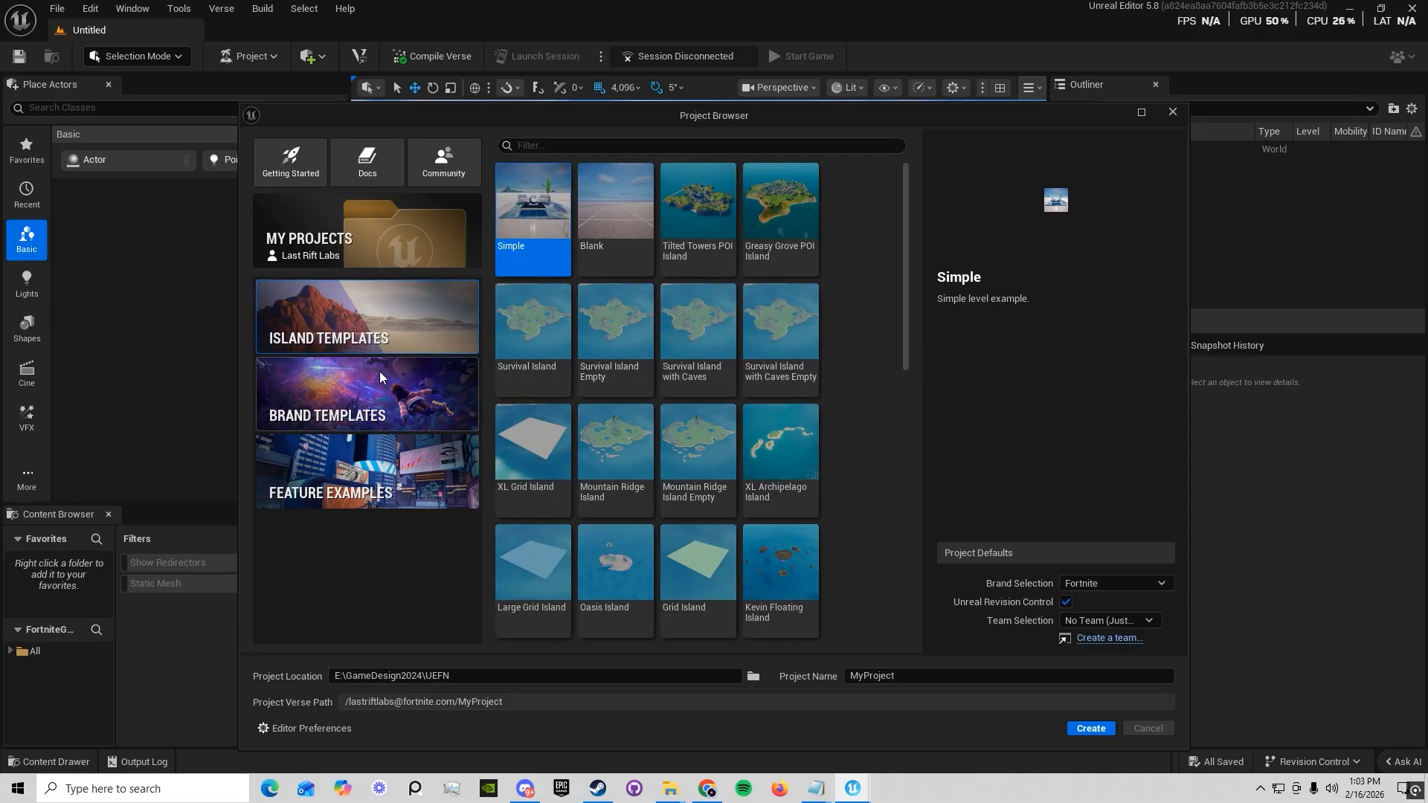
click(372, 238)
click(401, 338)
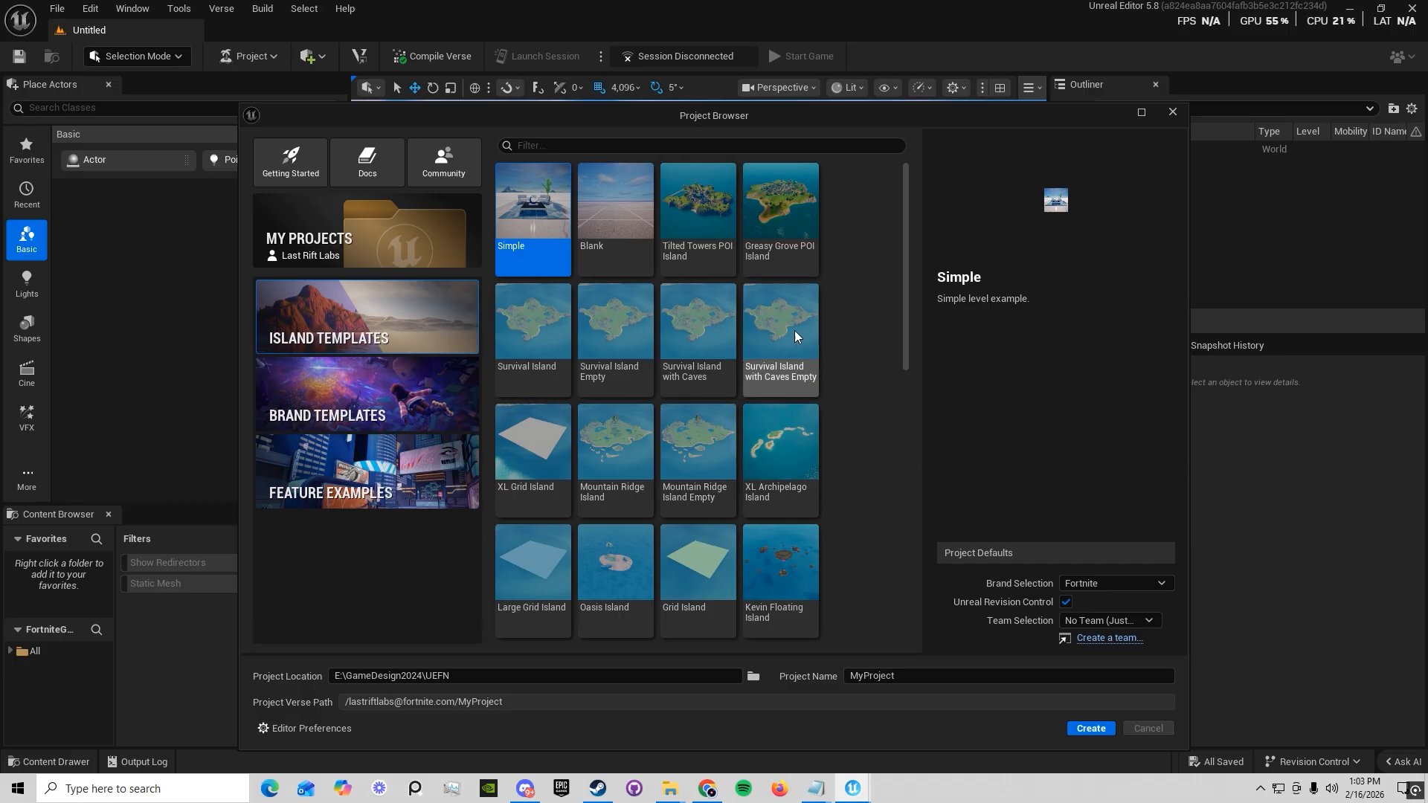
Look through the available island templates and the brand templates, returning to the start of the island templates
scroll(650, 461, down, 3)
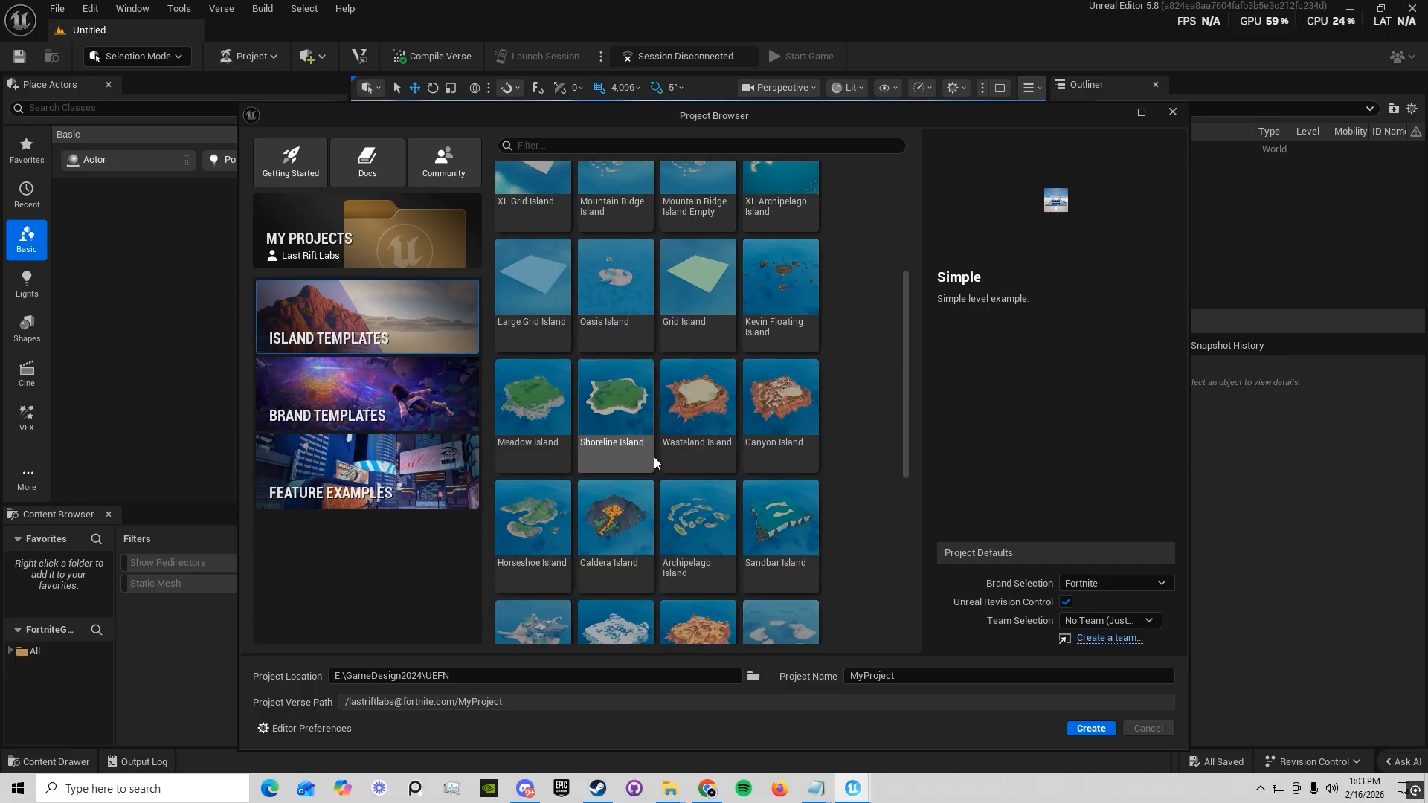
scroll(654, 456, down, 3)
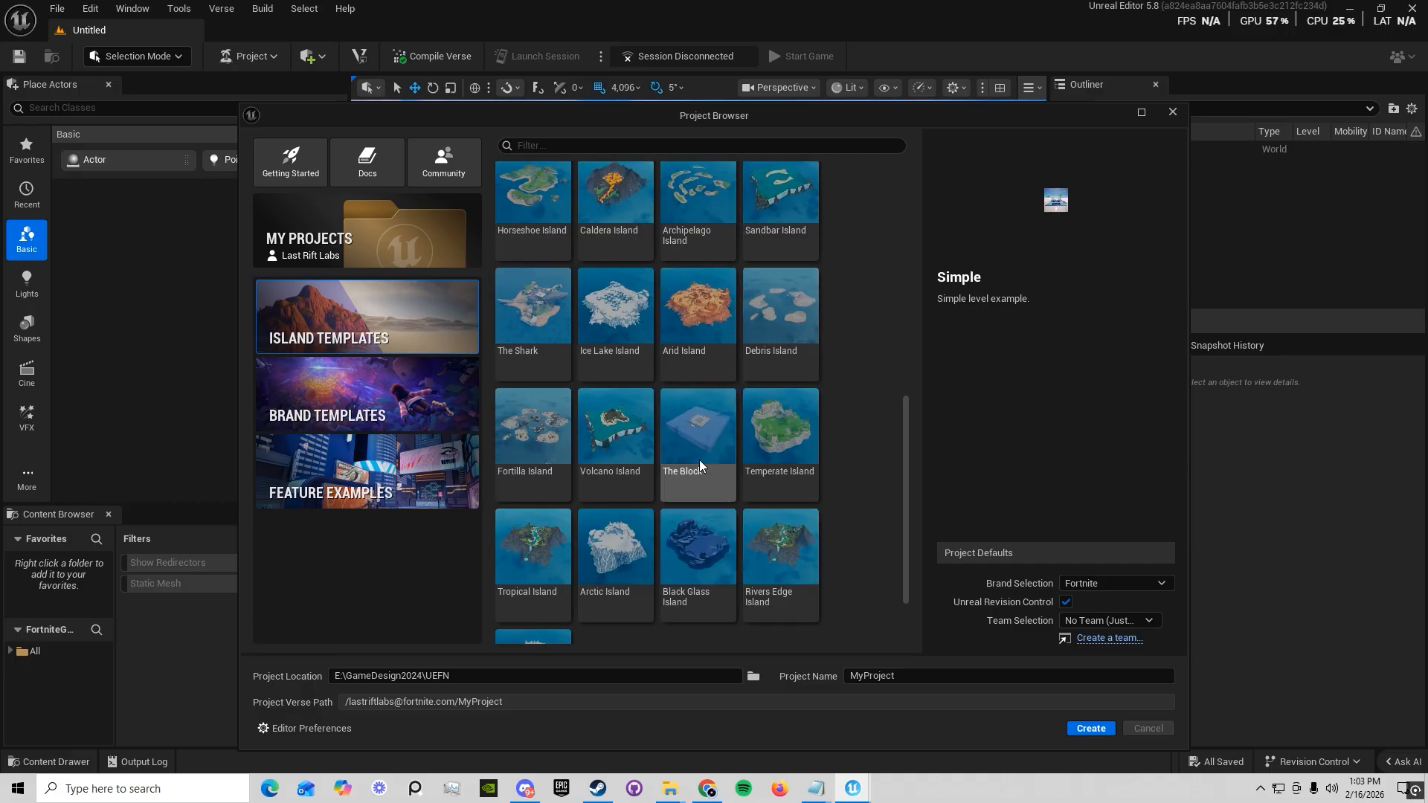
scroll(699, 463, down, 1)
click(379, 381)
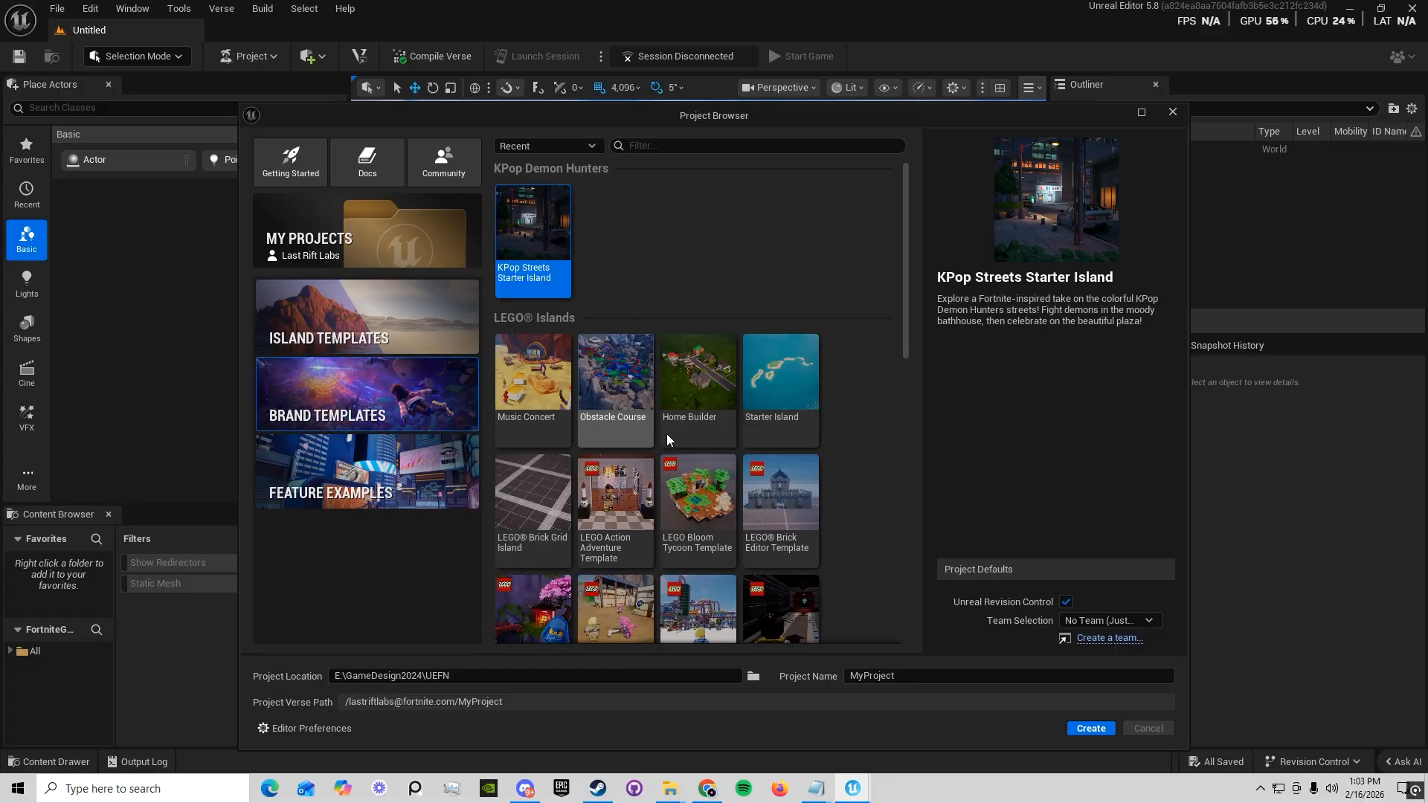
click(416, 327)
scroll(676, 461, up, 5)
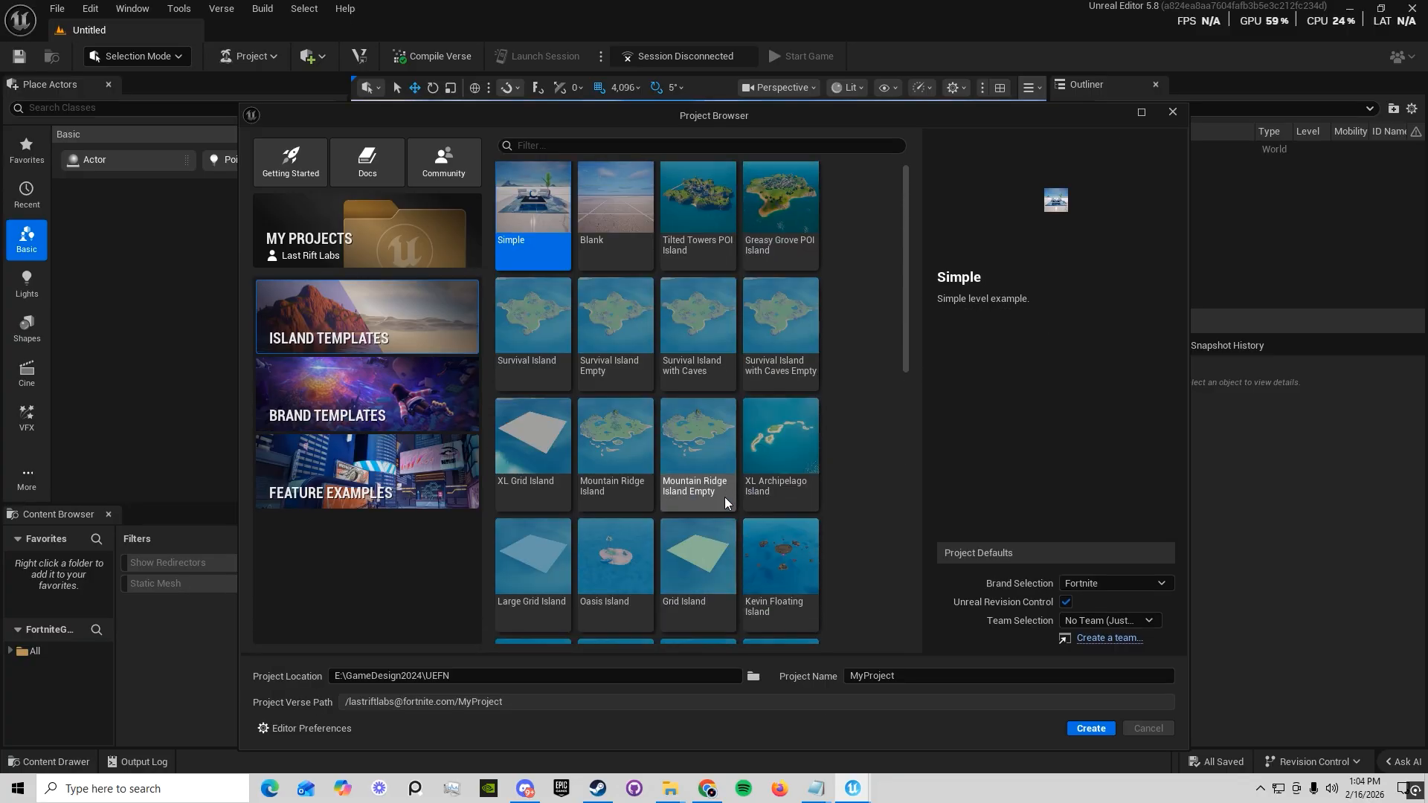
Create a new project named DayOneSeriesMap from the Blank island template
click(606, 211)
double_click(873, 675)
text(Day)
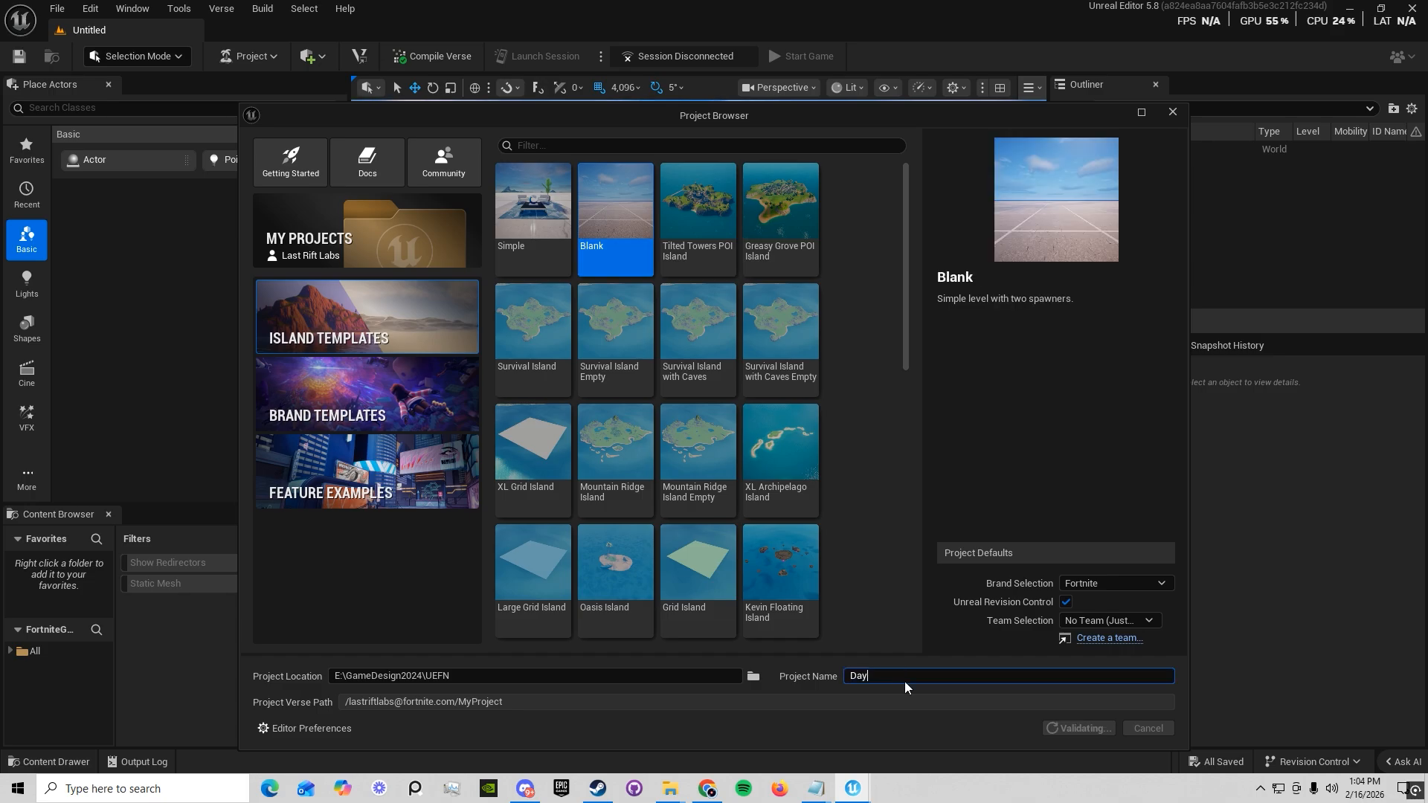
text(OneSeriesMap)
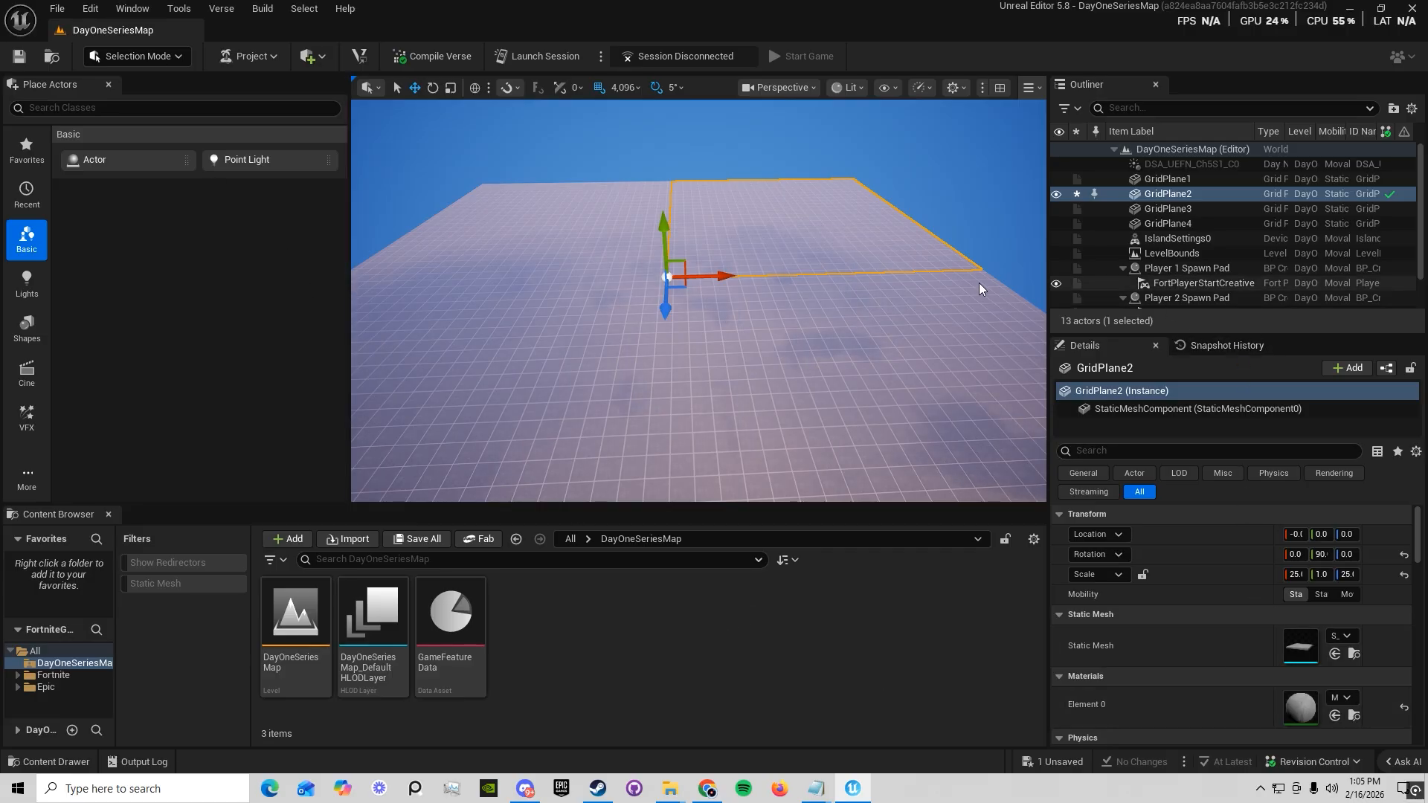
Load the UE4 Classic Layout for the editor
click(133, 9)
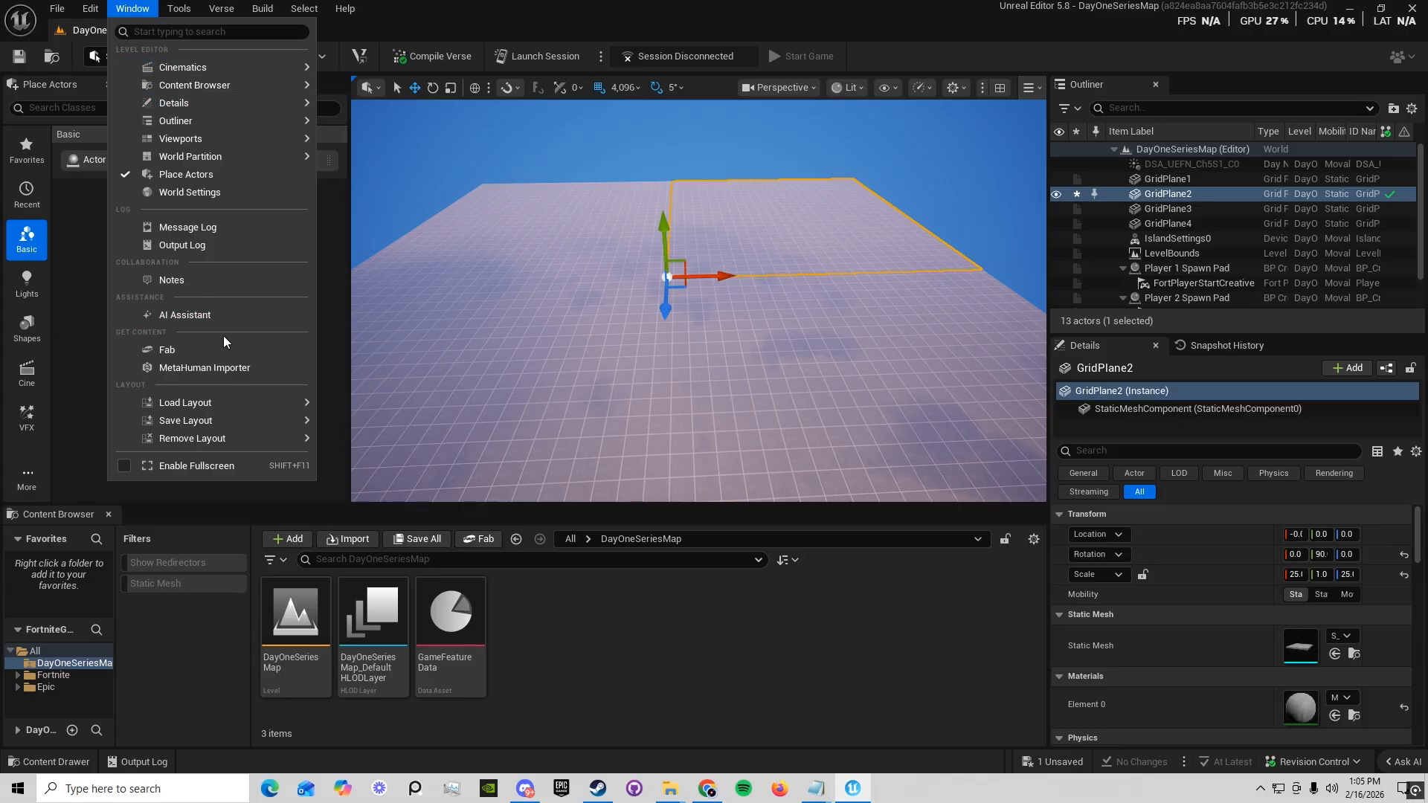
mouse_move(220, 409)
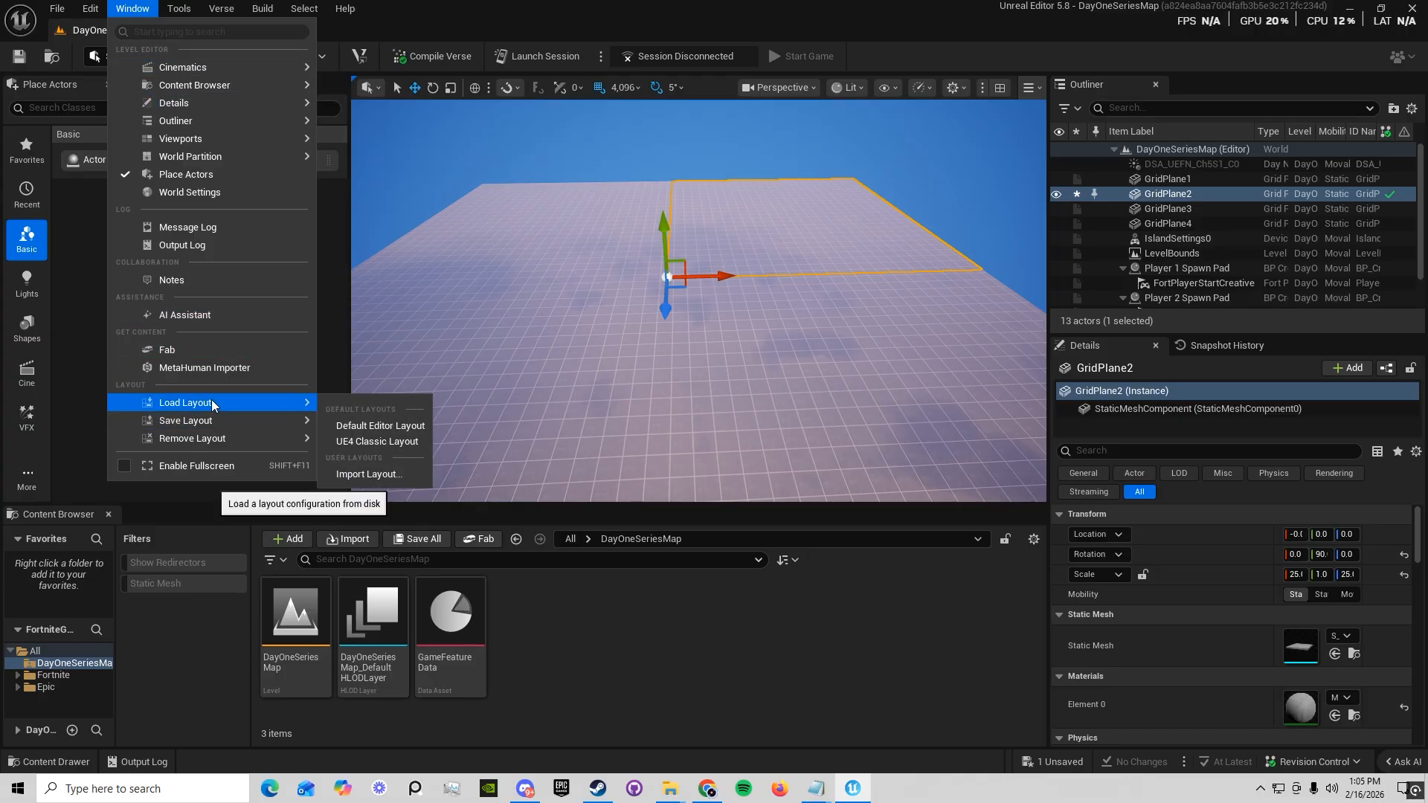
click(378, 444)
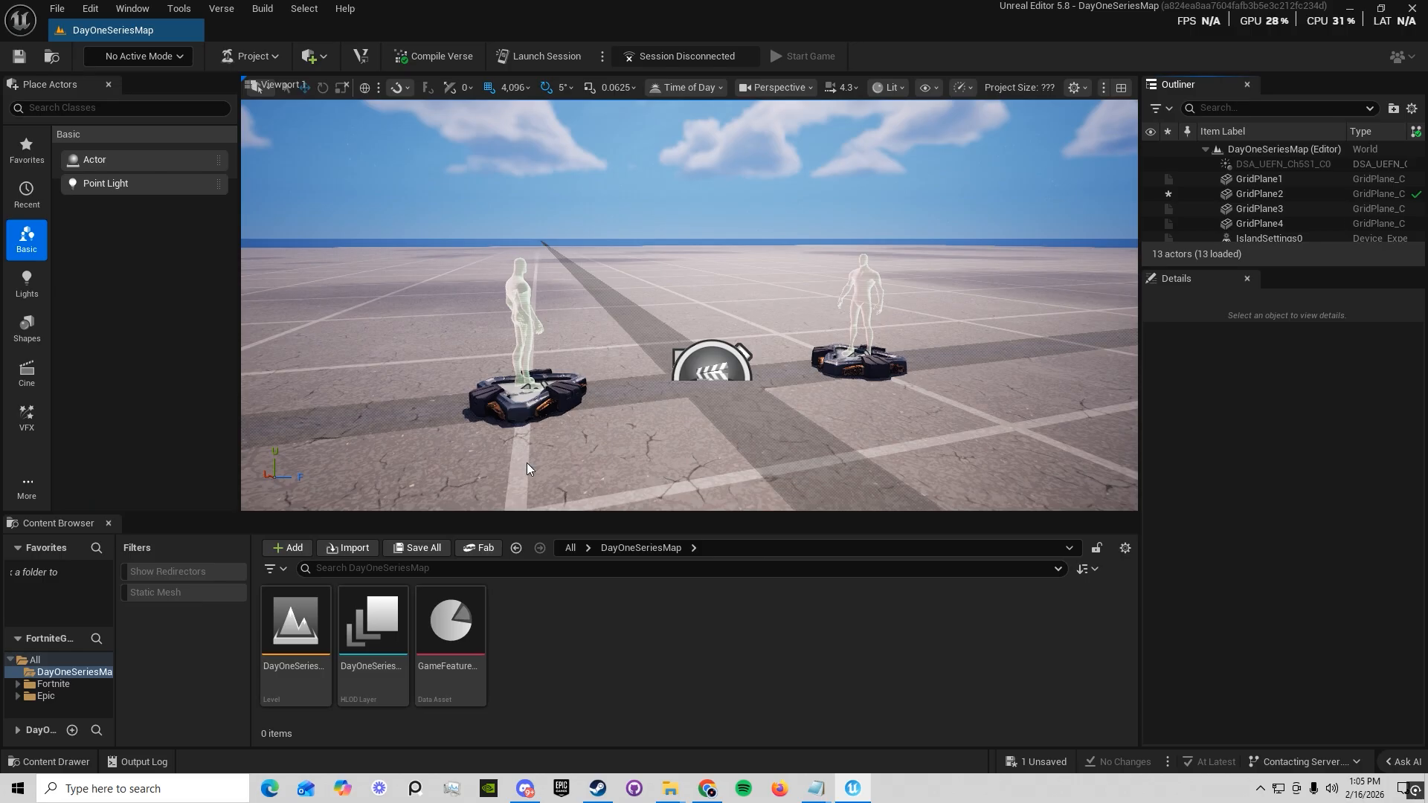
Resize the editor layout: narrow Place Actors, shorten the Content Browser, and widen the Outliner and Details area
key(s)
right_drag(967, 305, 922, 387)
key(s)
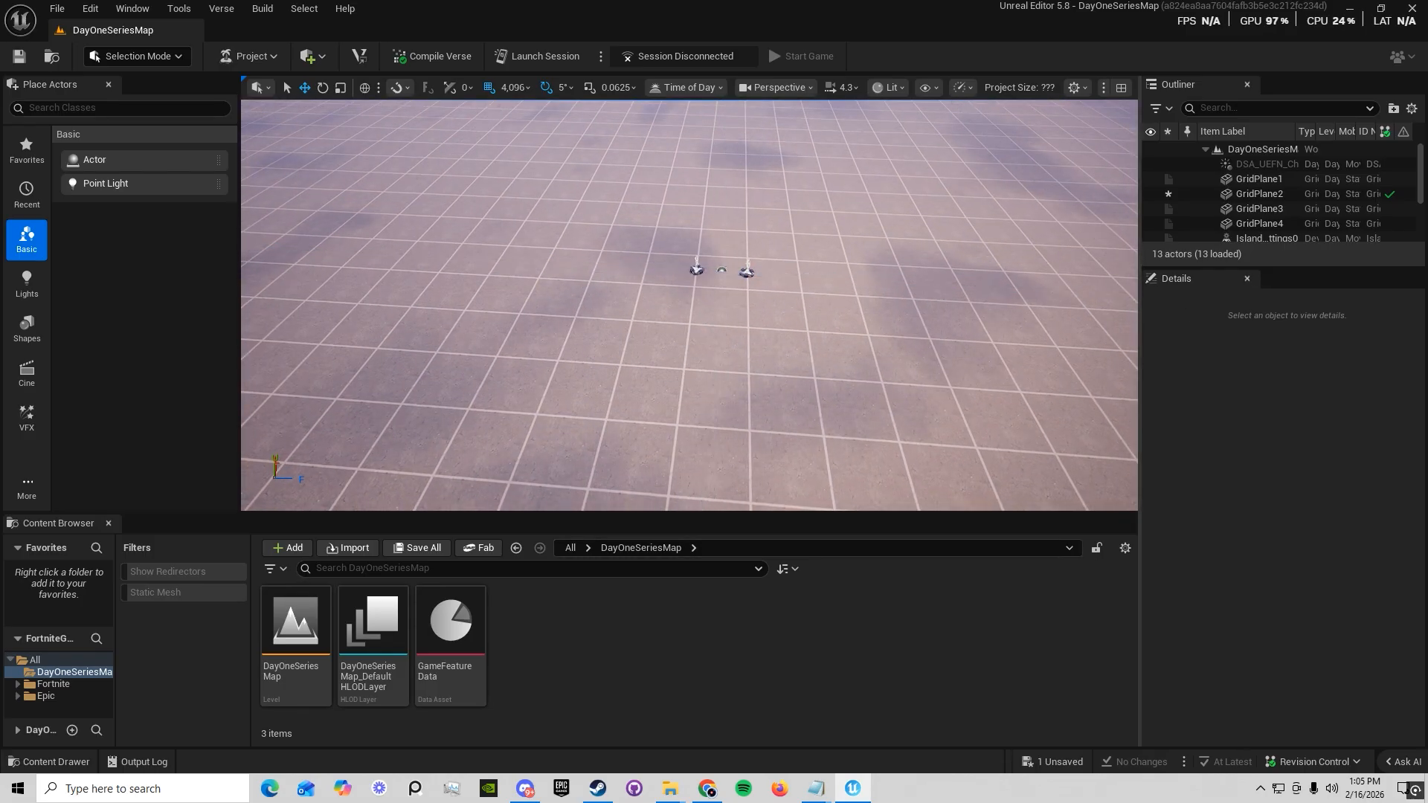
right_drag(1073, 324, 967, 324)
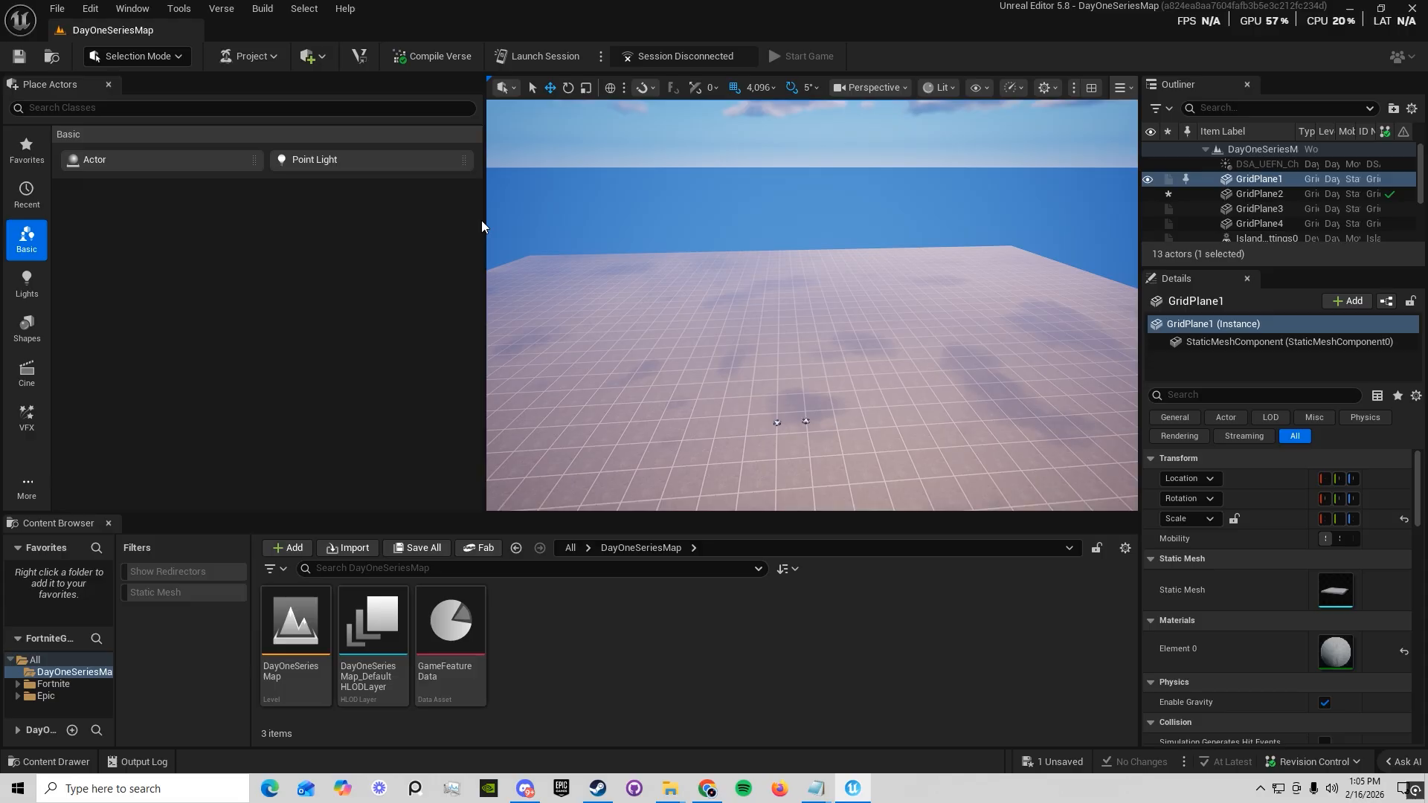
drag(482, 226, 283, 243)
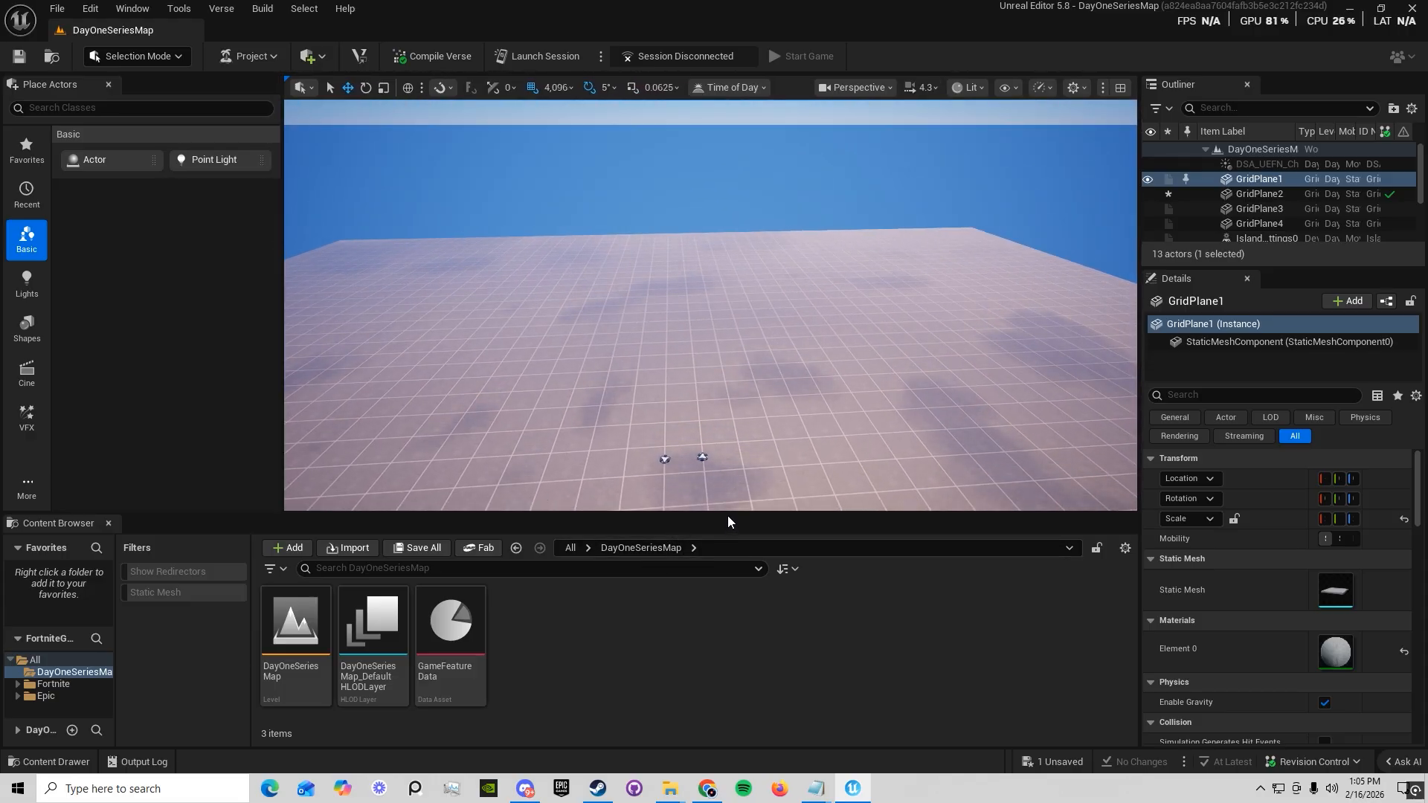
drag(727, 515, 727, 542)
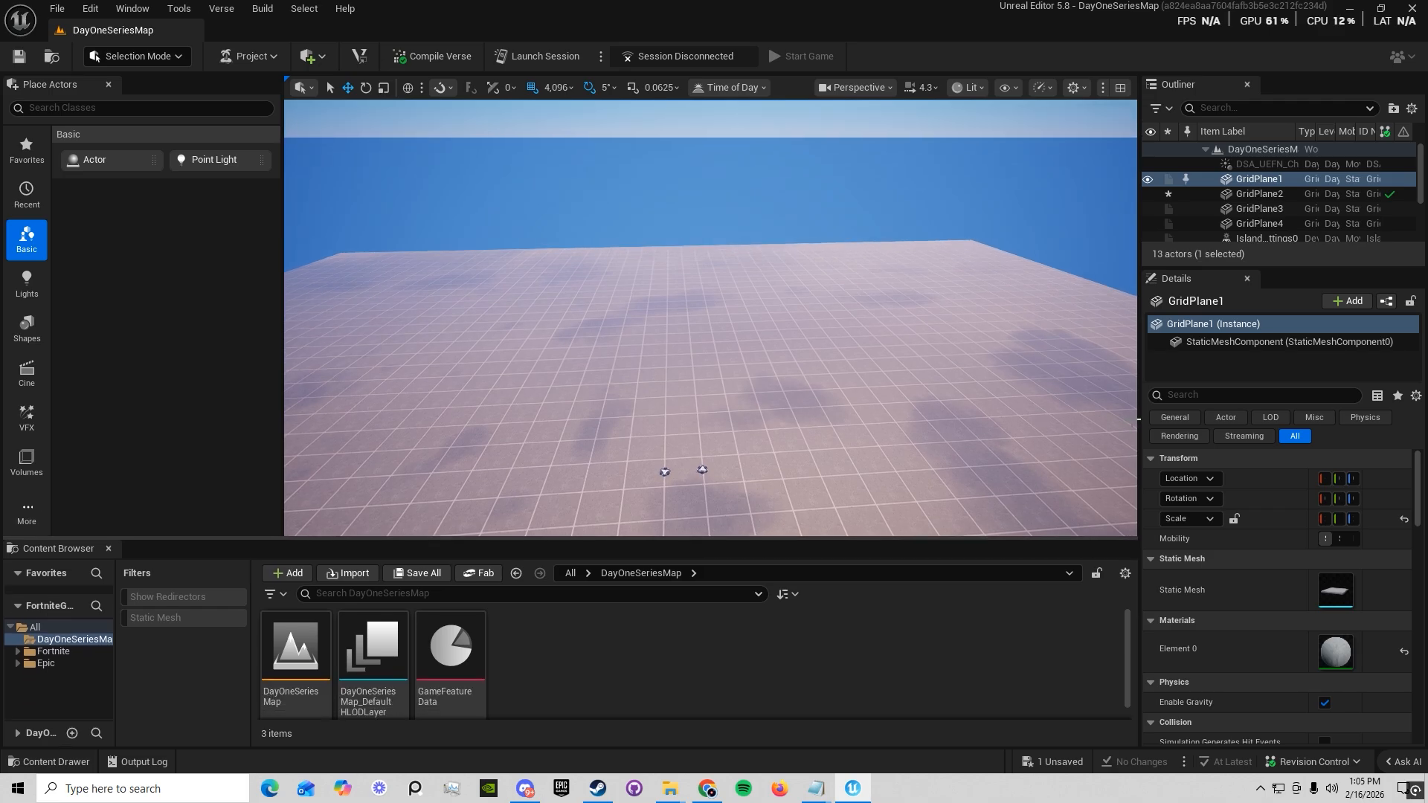
drag(1140, 382, 1035, 387)
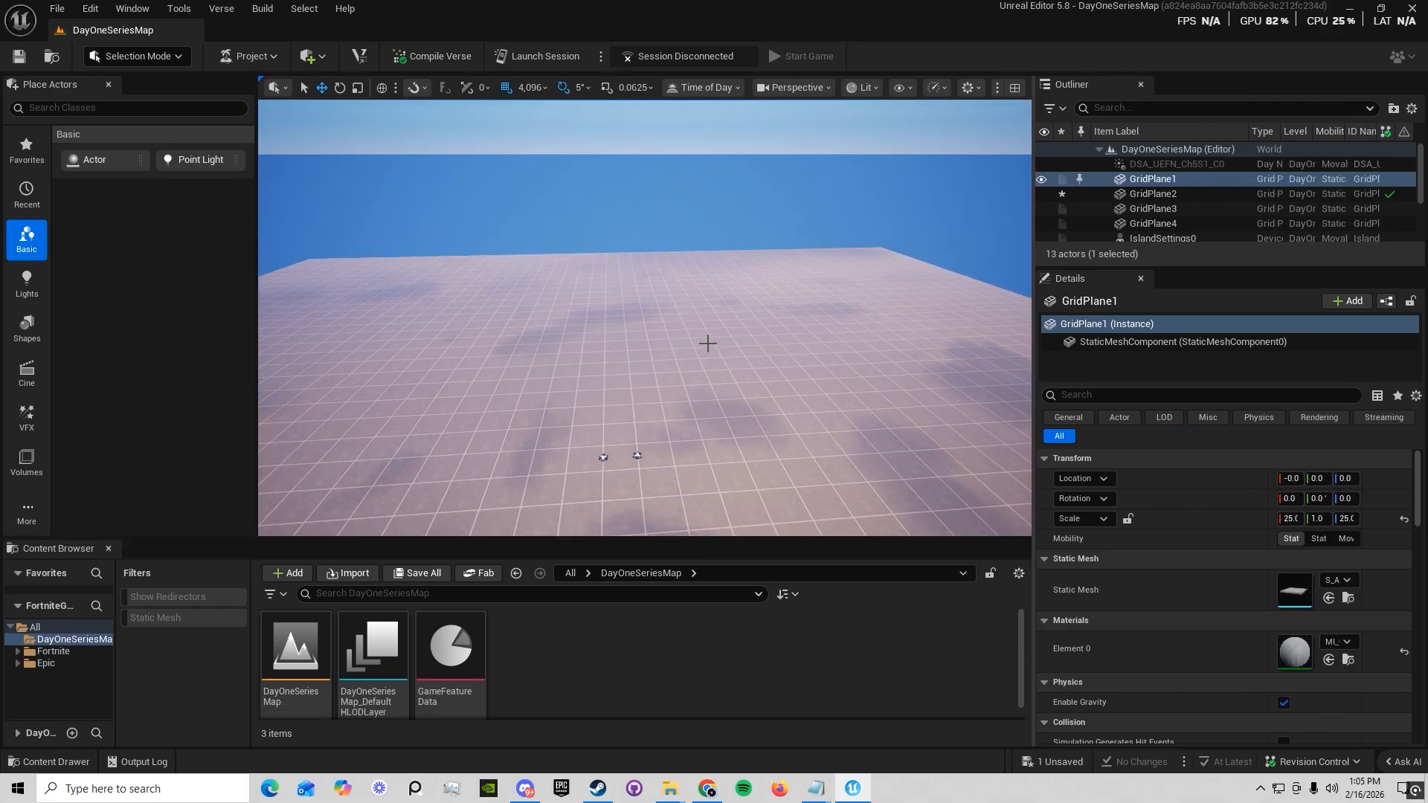
Fly around the level to examine the grid floor from several angles
right_drag(646, 360, 788, 409)
right_drag(783, 293, 692, 320)
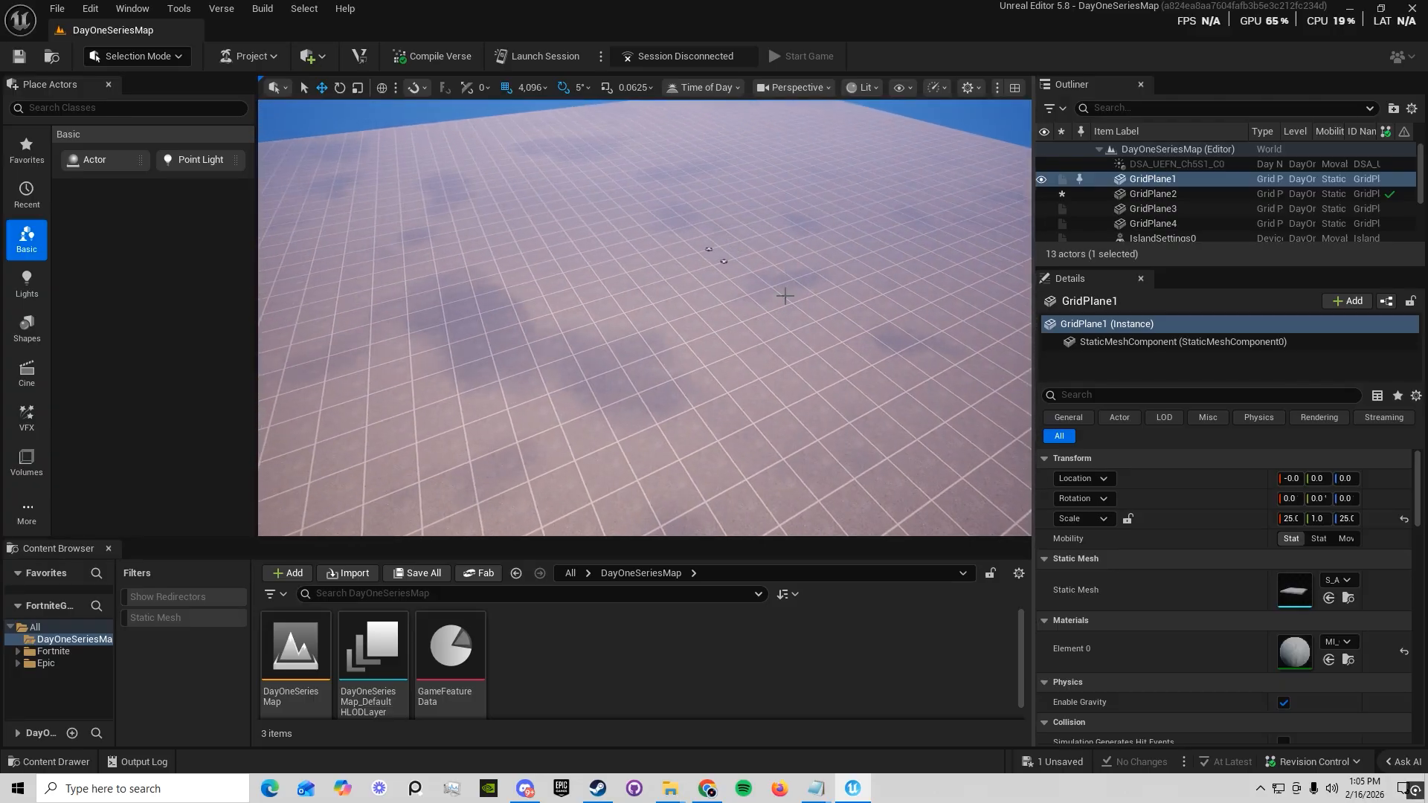
right_drag(783, 293, 758, 301)
right_drag(624, 175, 544, 194)
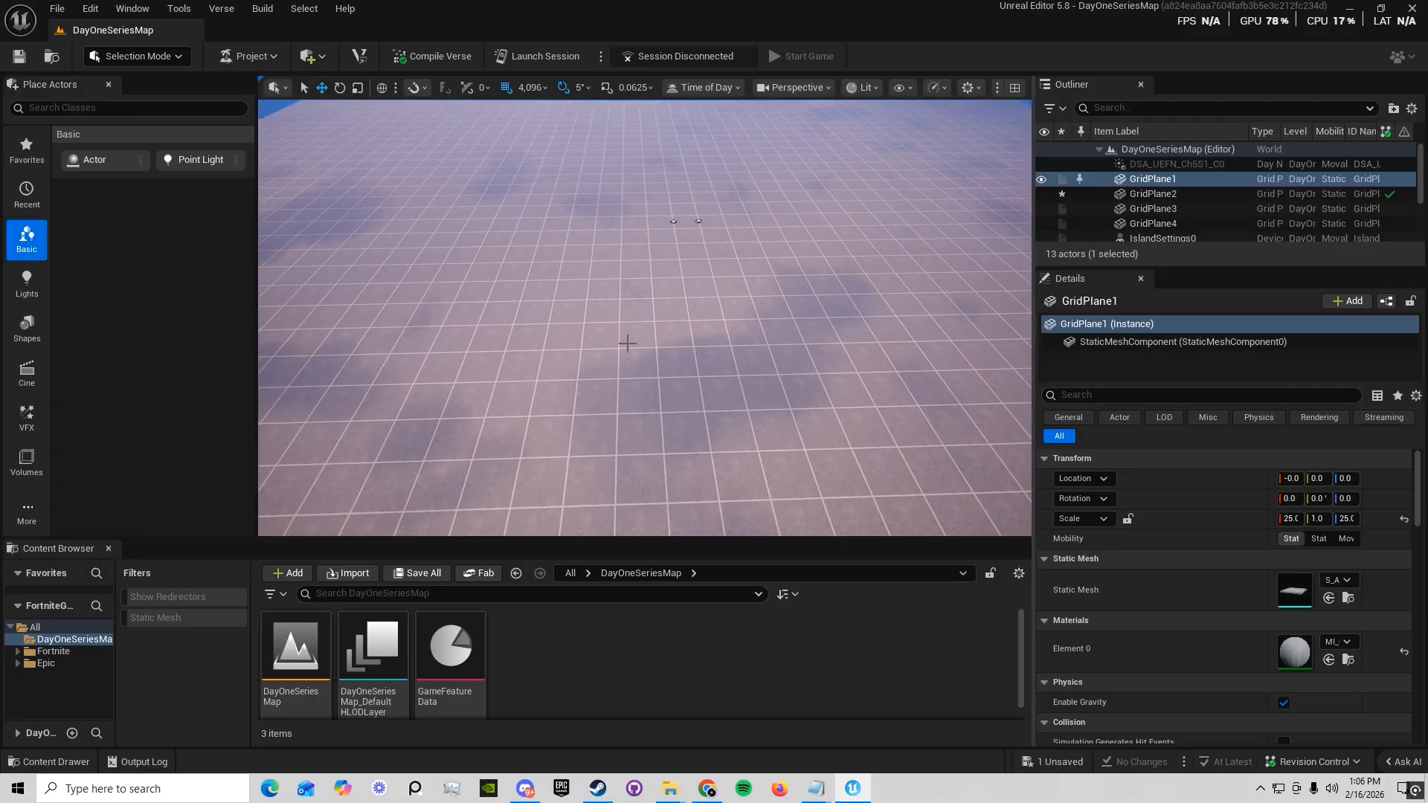
right_drag(627, 343, 655, 438)
right_drag(501, 367, 521, 297)
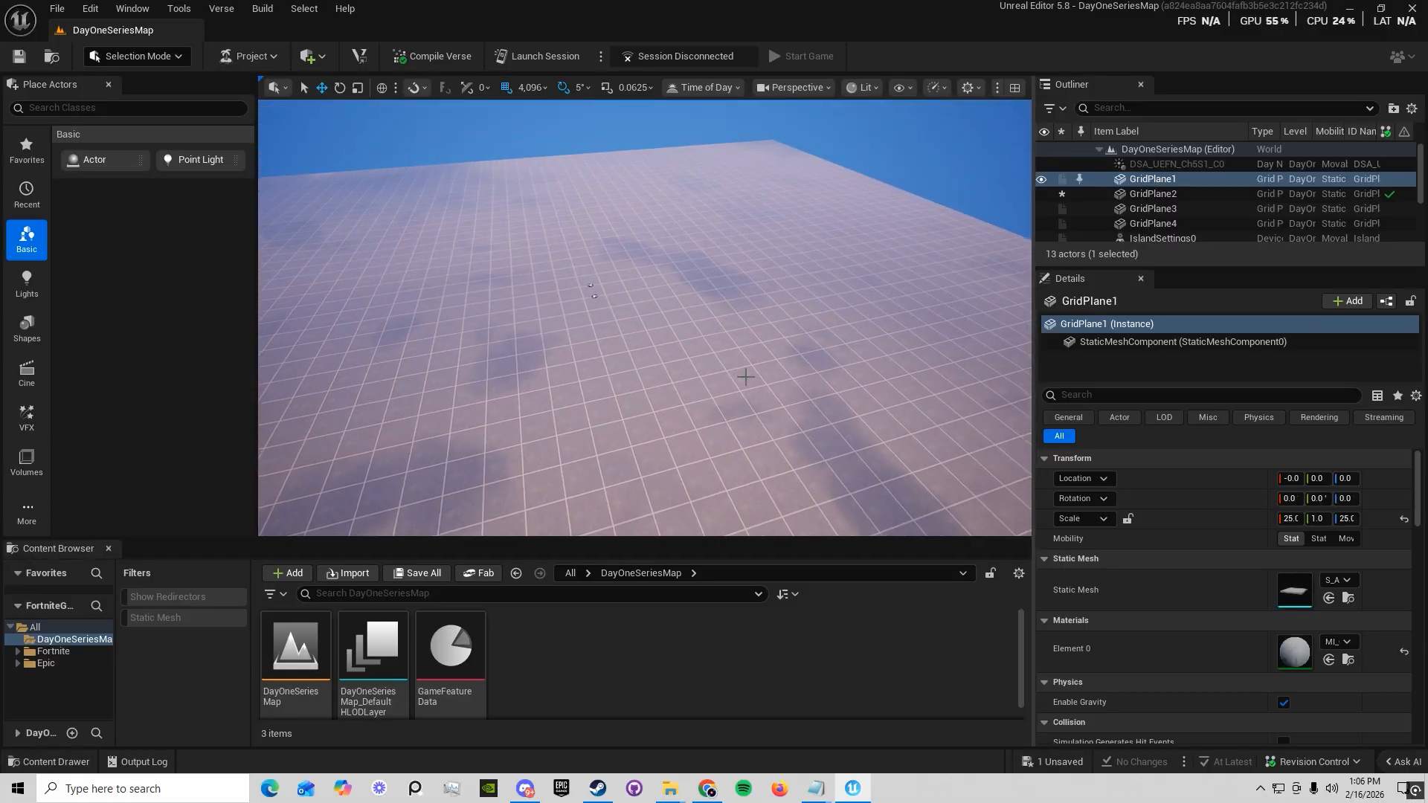
right_drag(745, 376, 898, 312)
right_drag(643, 324, 698, 307)
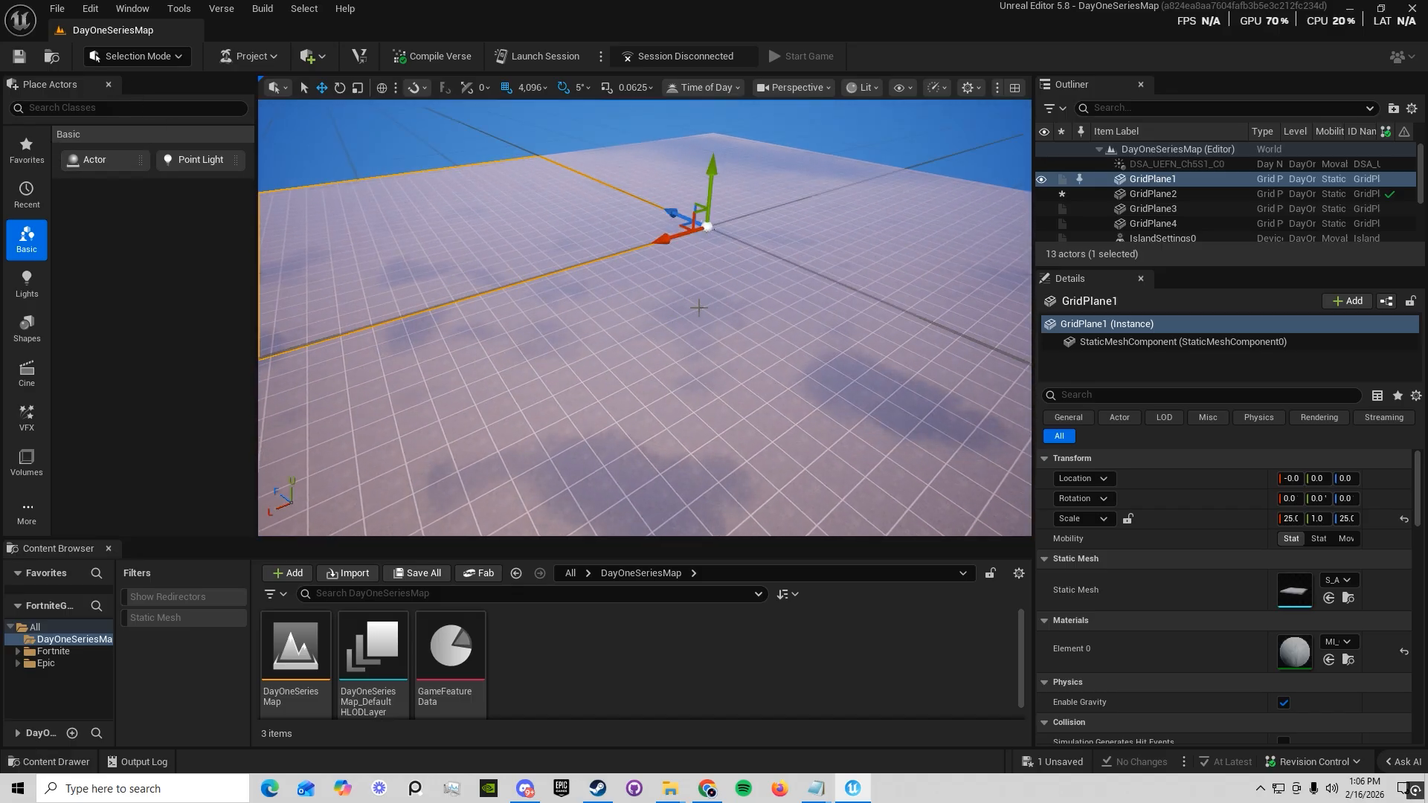
Select the individual grid planes of the floor one after another to inspect how the floor is divided
click(714, 229)
click(605, 236)
click(793, 248)
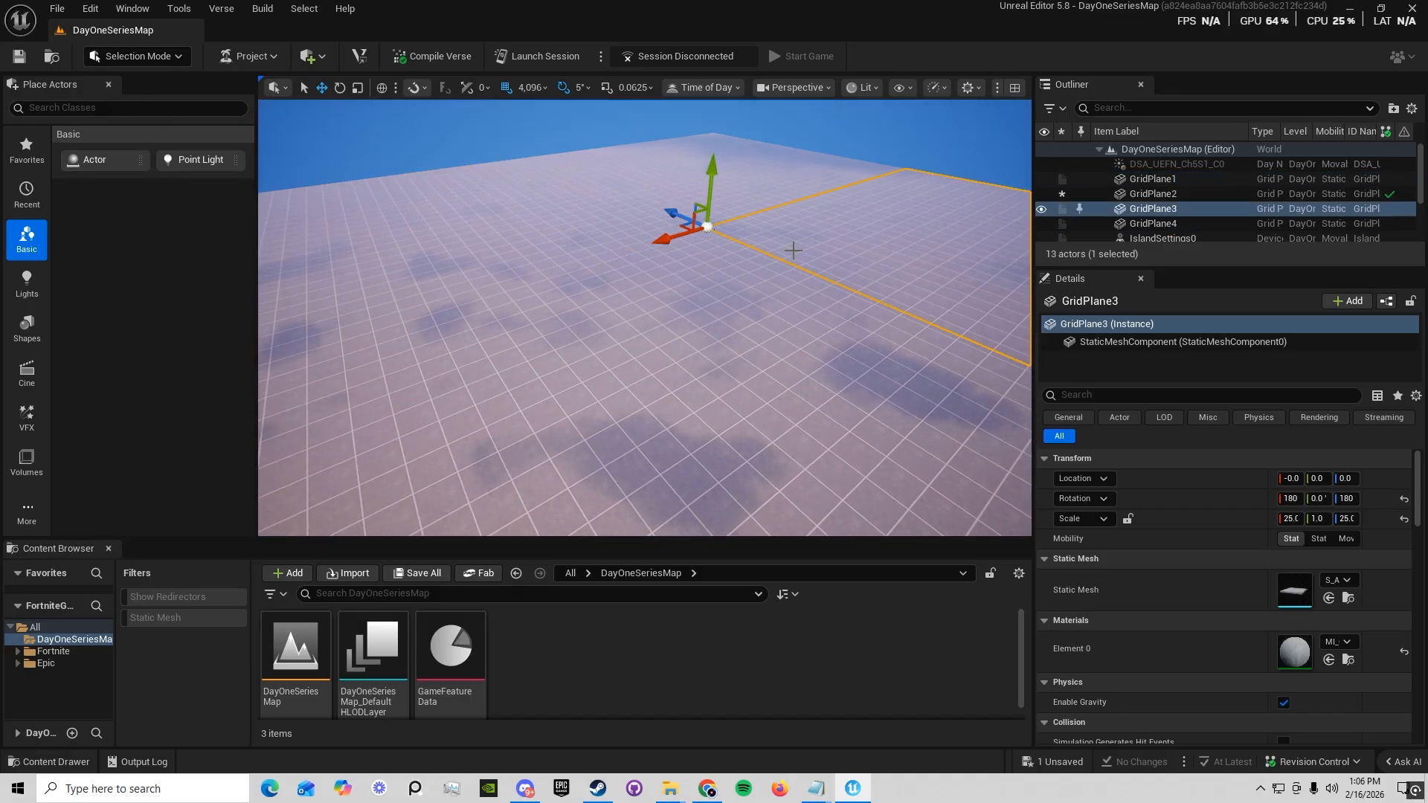
click(712, 284)
click(725, 212)
click(710, 236)
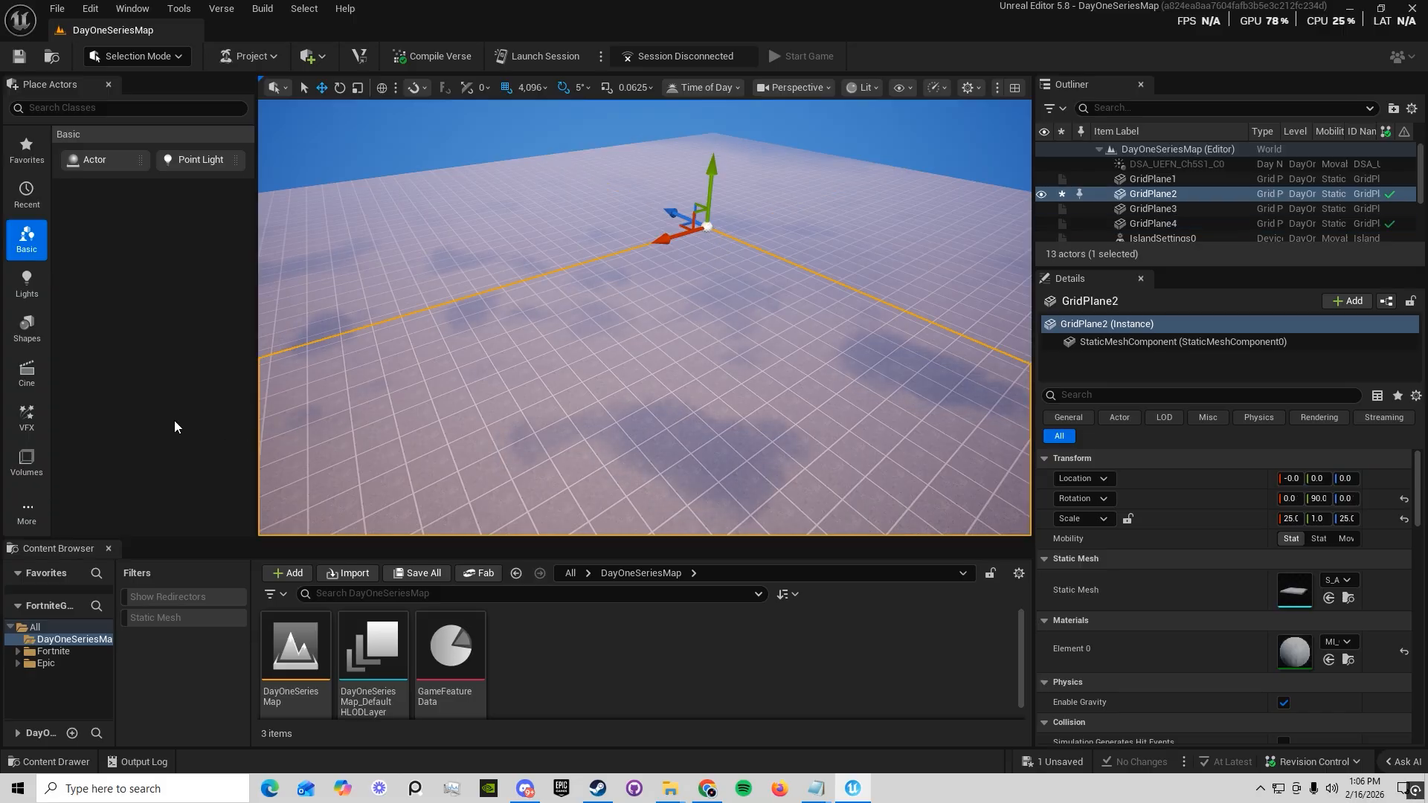
click(757, 230)
click(578, 238)
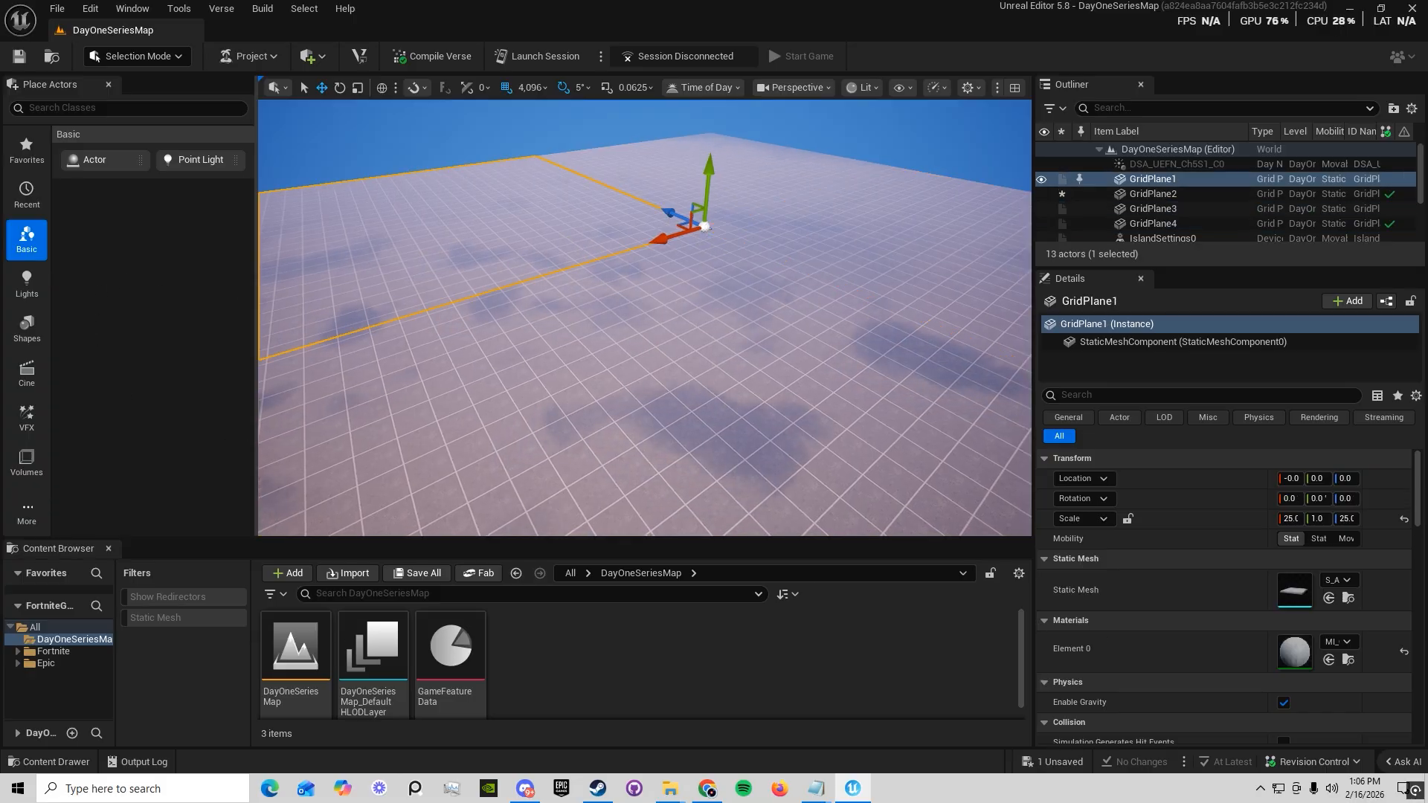
click(680, 275)
click(687, 200)
click(522, 239)
Switch the editor to Landscape mode and examine the new landscape preview over the level
click(146, 53)
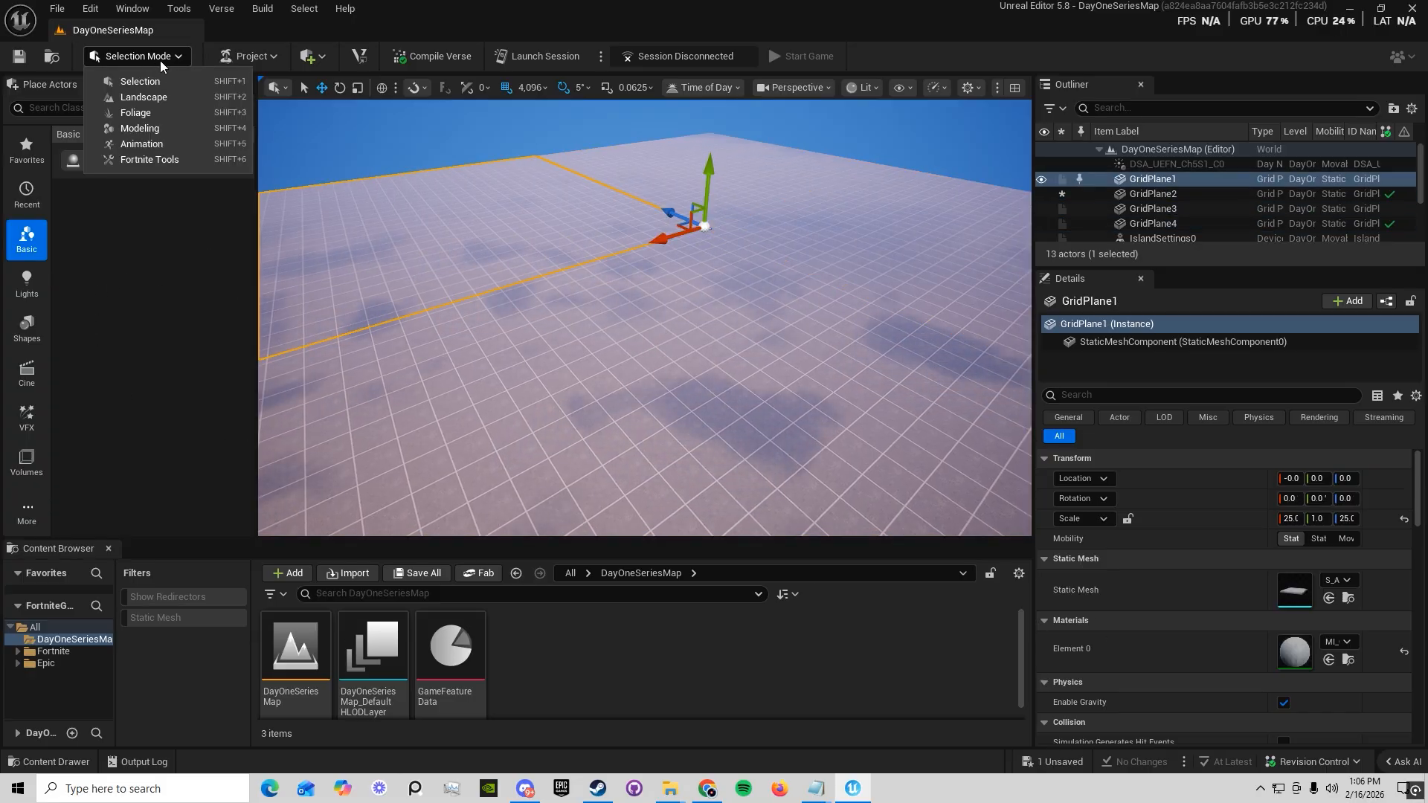
click(154, 101)
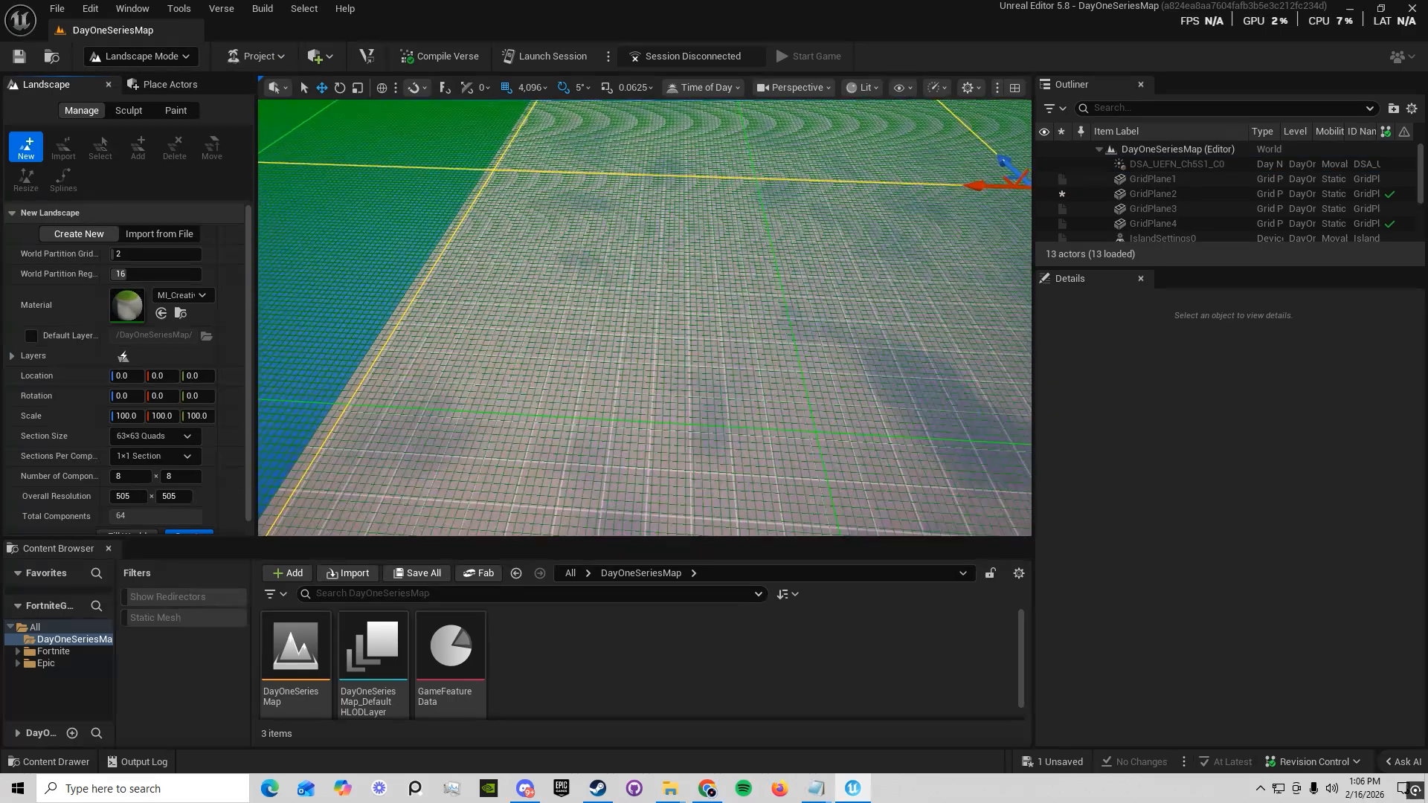
right_drag(645, 317, 714, 261)
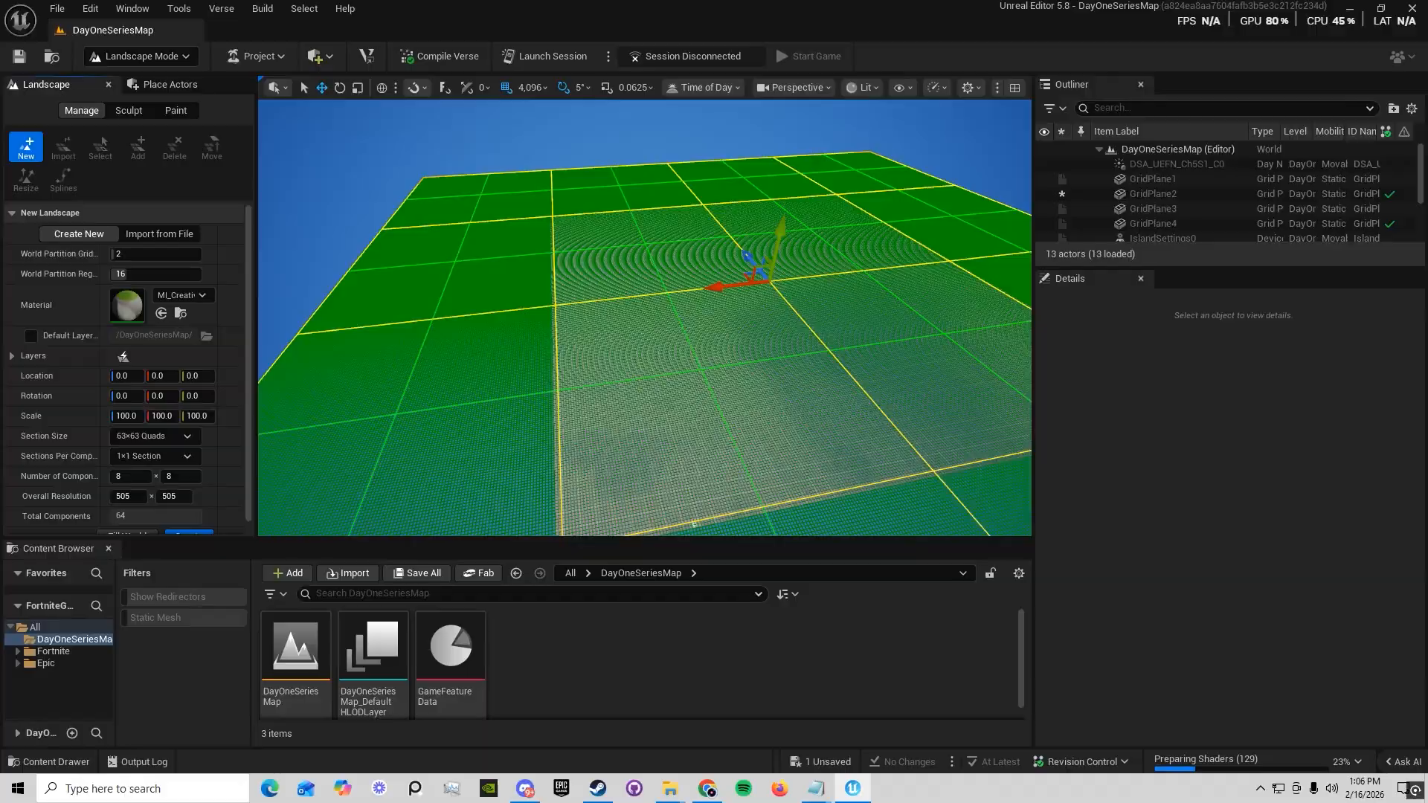
mouse_move(833, 320)
right_down()
mouse_move(758, 328)
mouse_move(855, 372)
mouse_move(937, 327)
mouse_move(789, 327)
mouse_move(714, 379)
mouse_move(840, 372)
mouse_move(877, 320)
mouse_move(848, 327)
right_up()
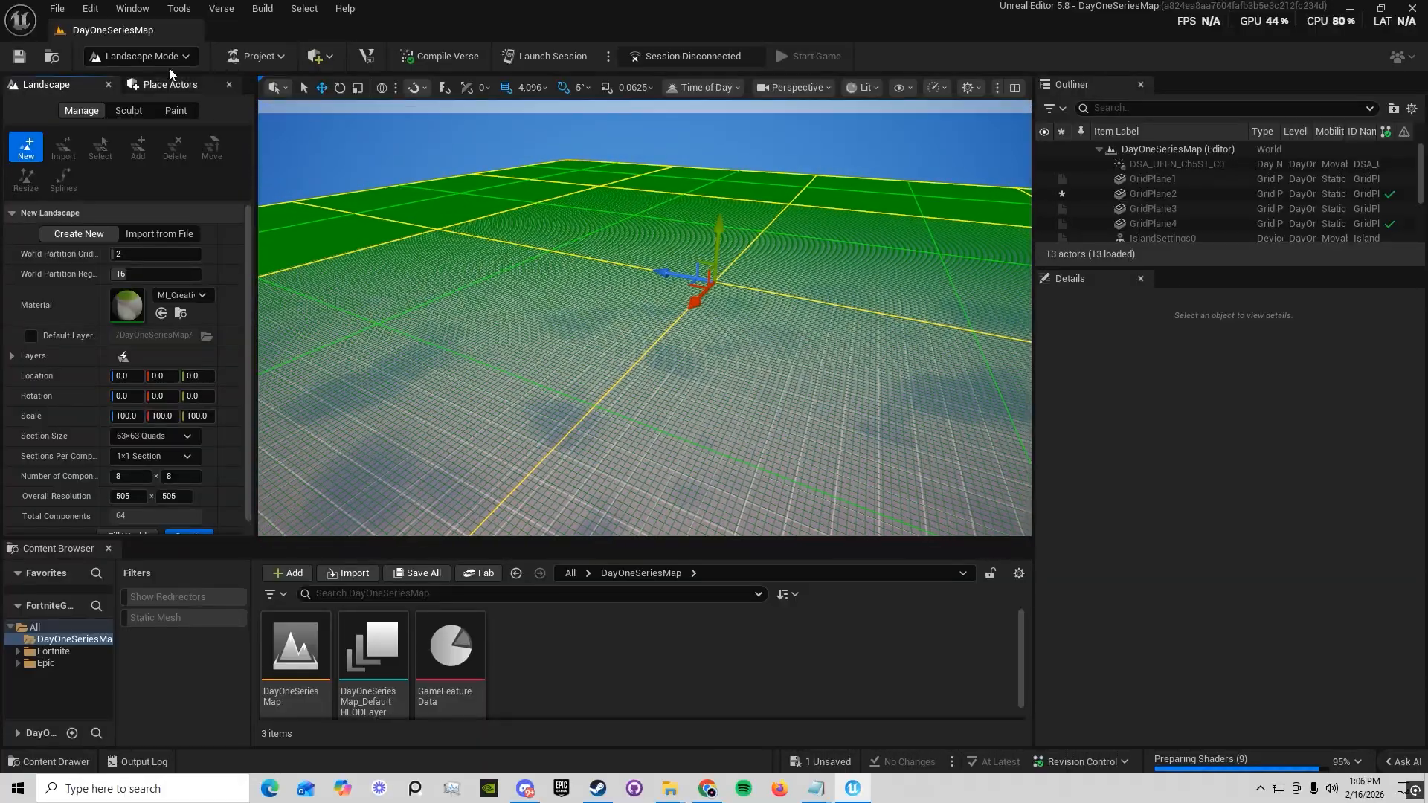
Switch the editor to Foliage mode and examine its paint tools and the level
click(165, 59)
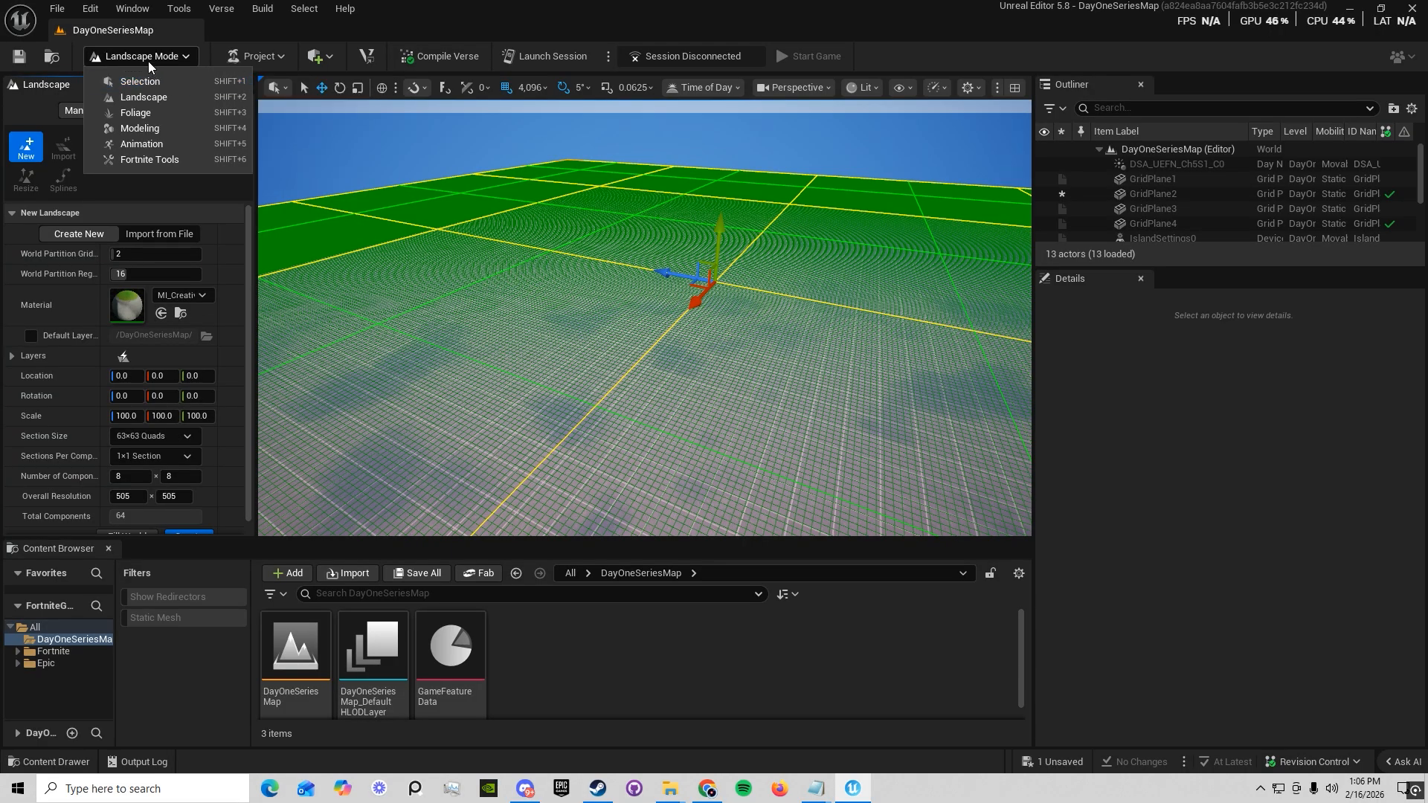
click(153, 112)
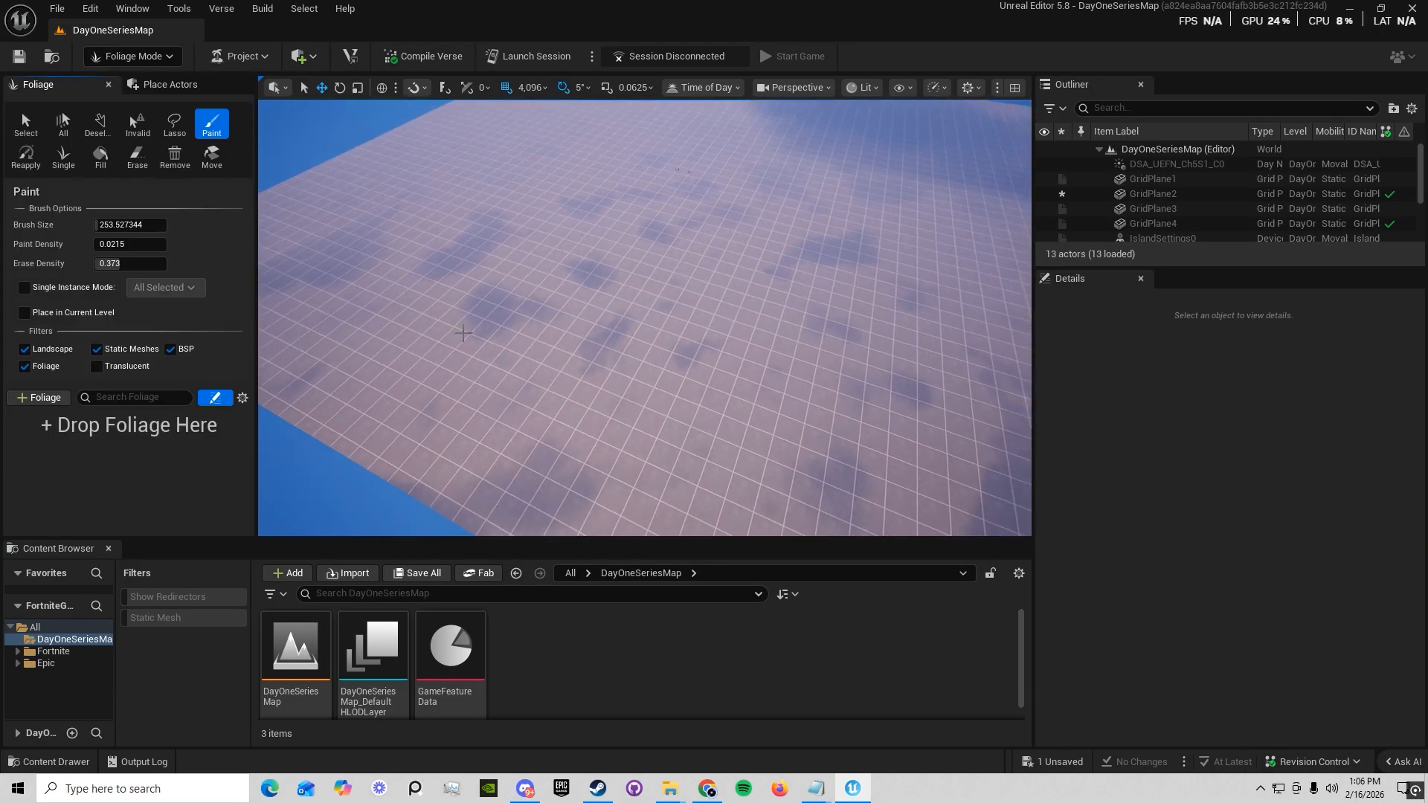
right_drag(587, 354, 590, 335)
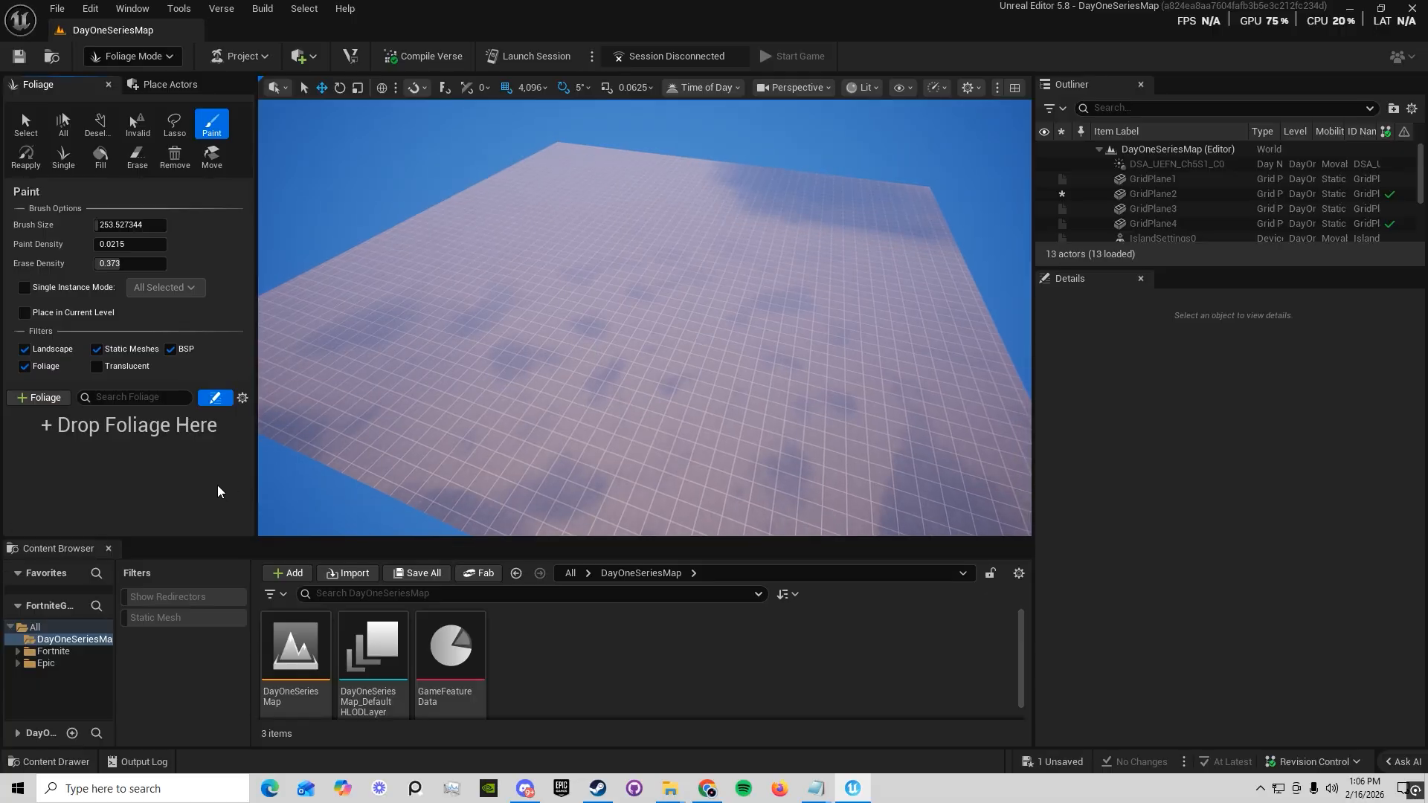
Switch the editor to Modeling mode and on to Fortnite Tools mode to review their tools
click(130, 56)
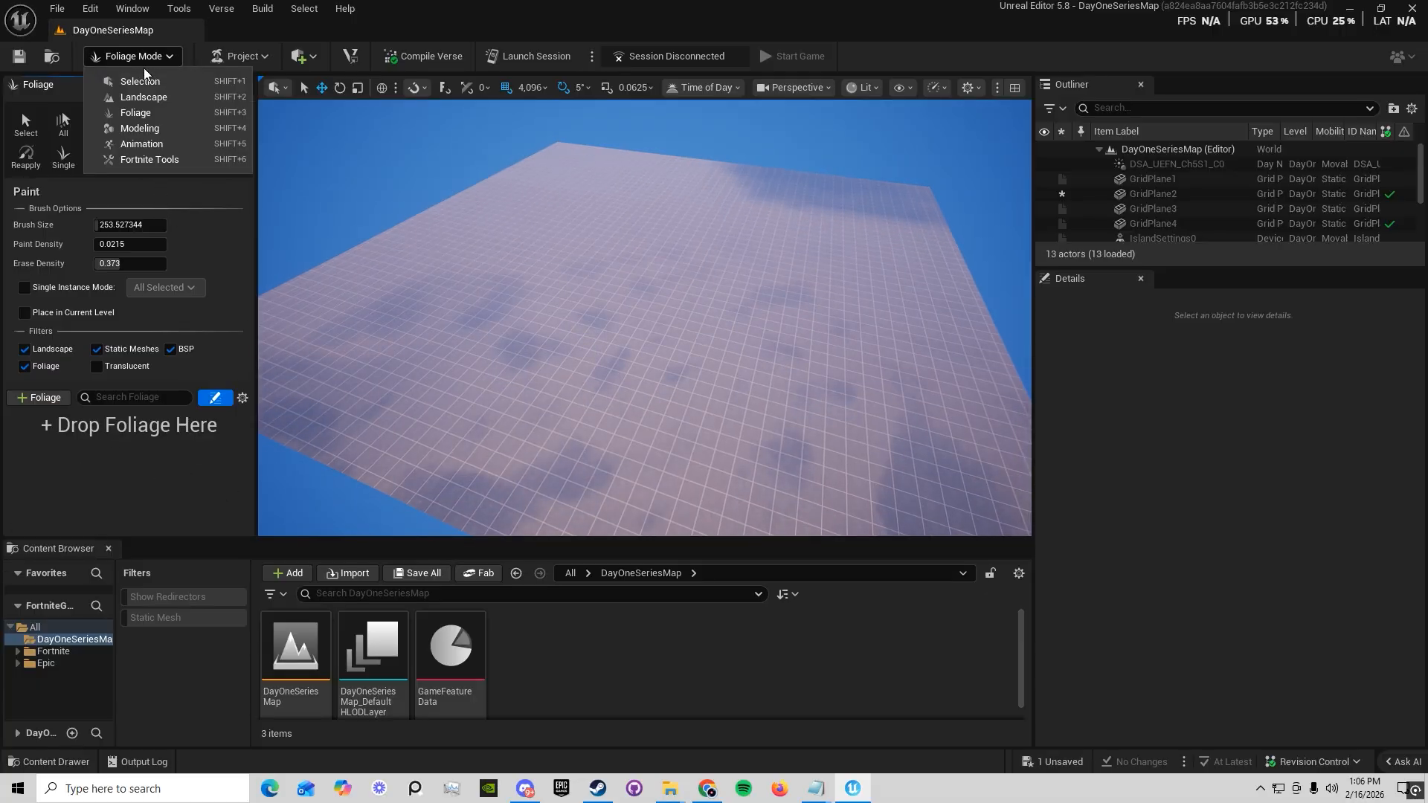
click(160, 116)
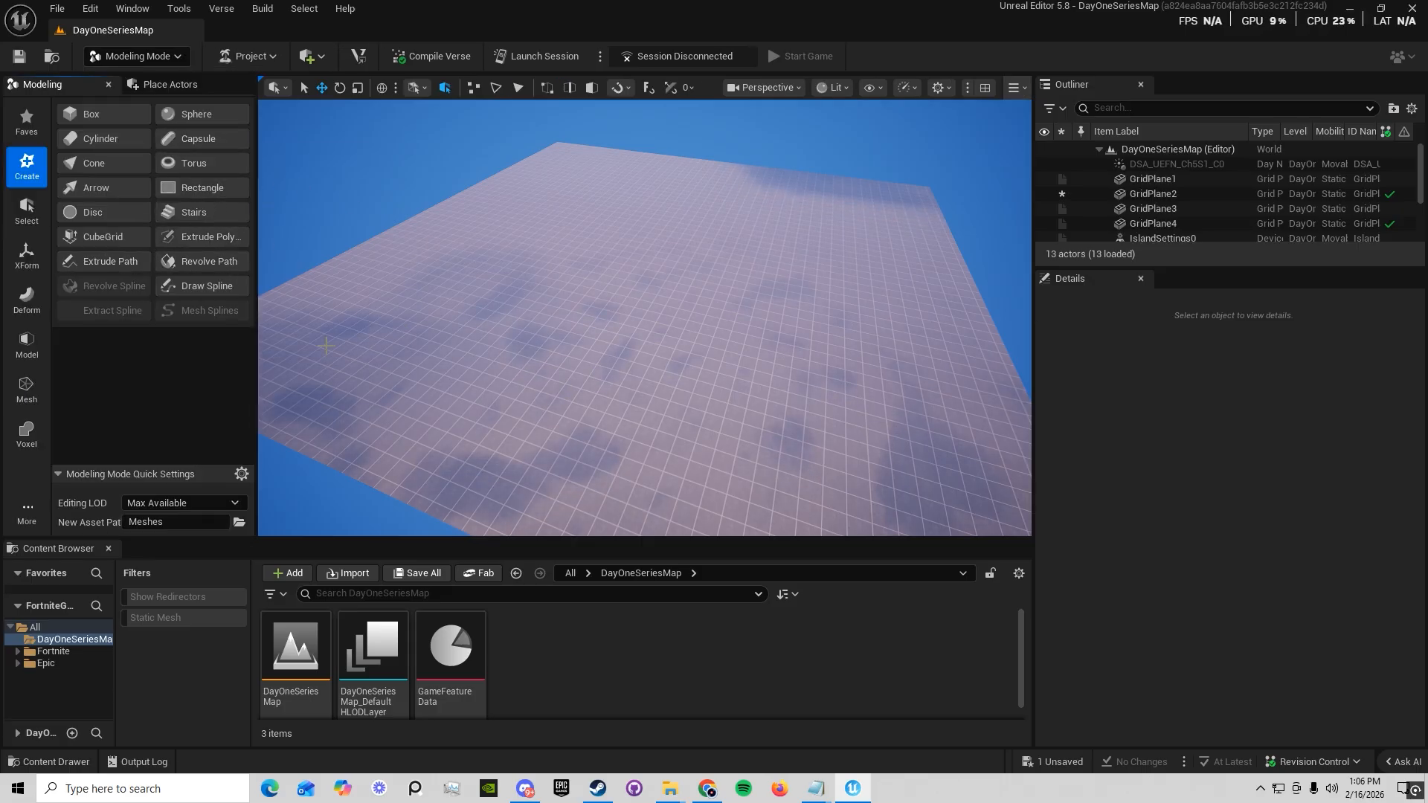
click(168, 58)
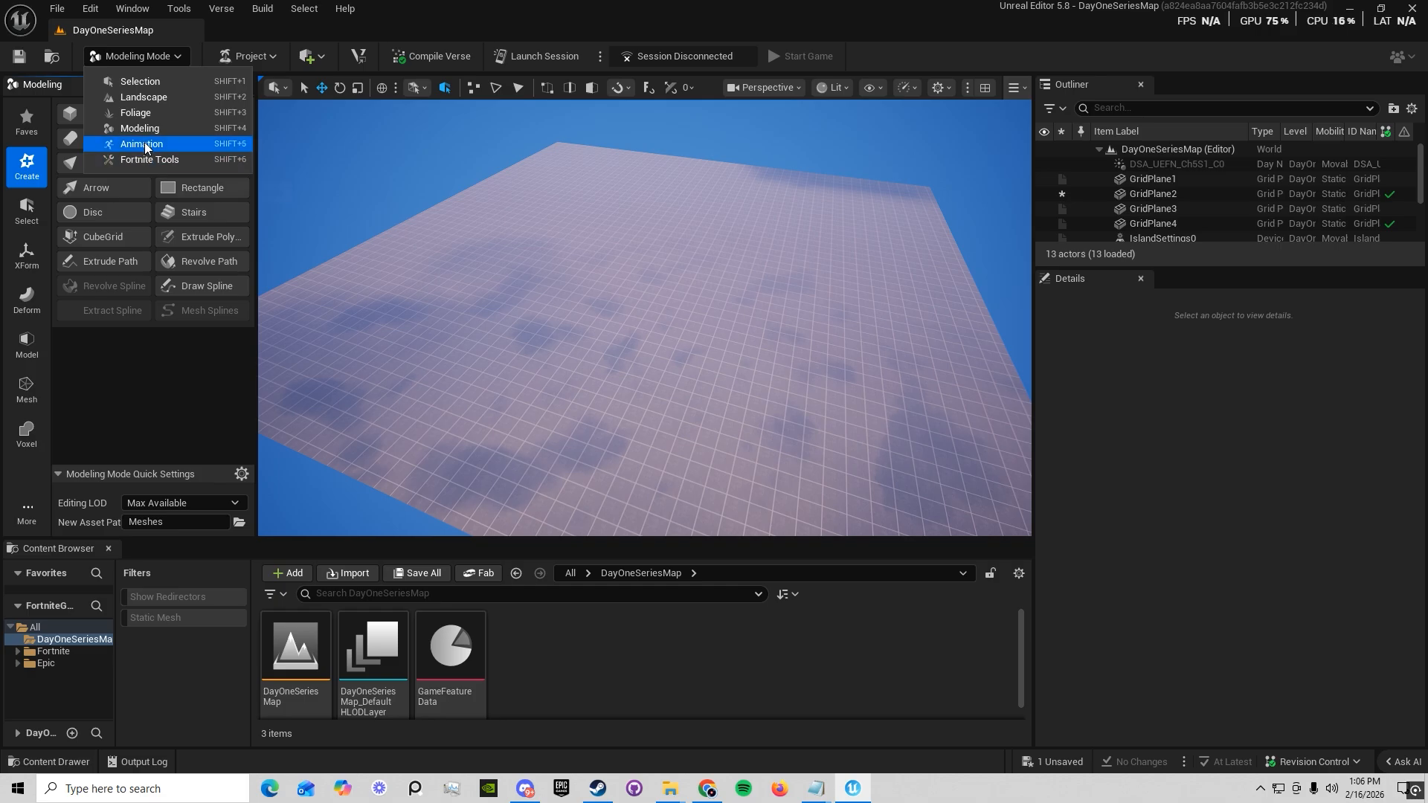
click(159, 158)
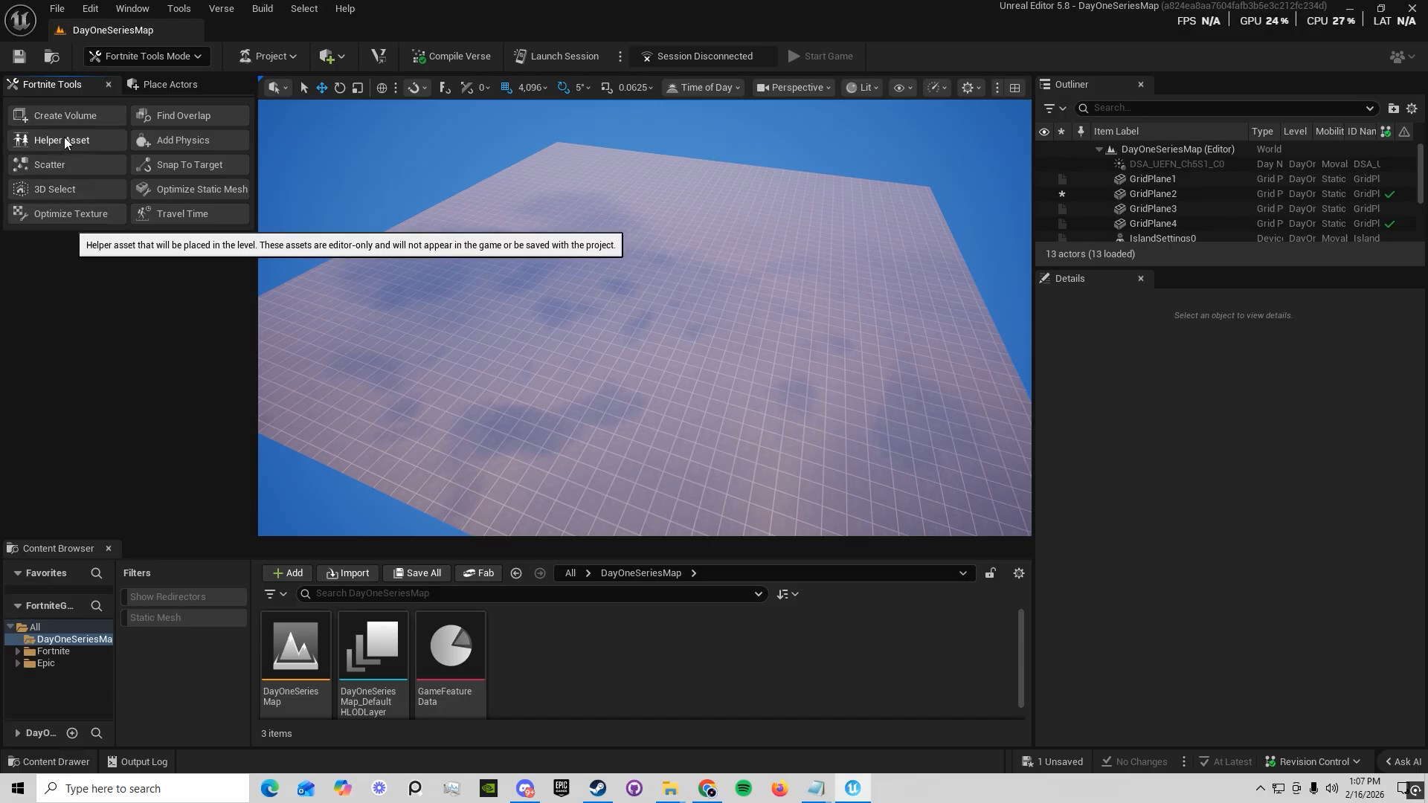
Place a Player Height Reference helper asset on the level floor and bring the mannequin into view
click(60, 141)
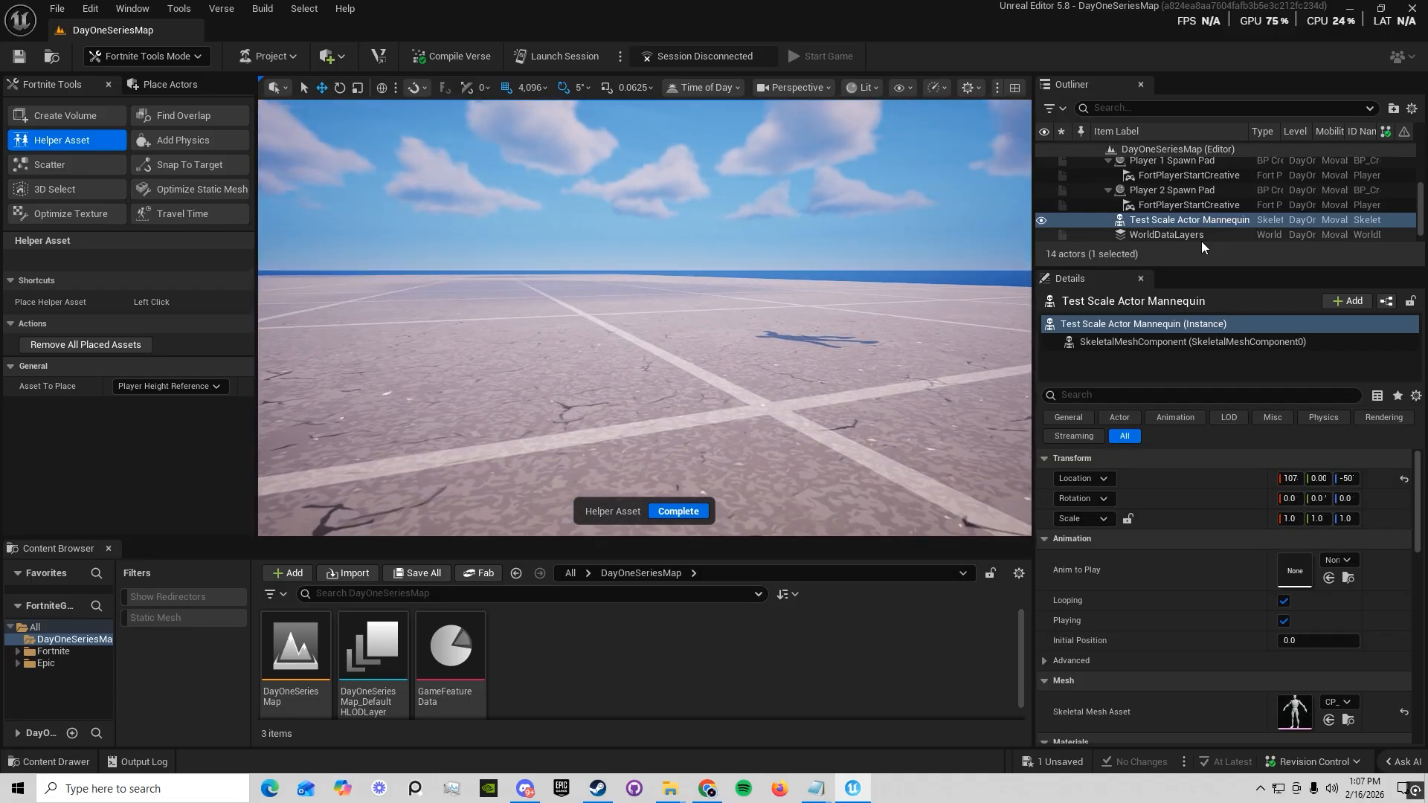
click(1201, 222)
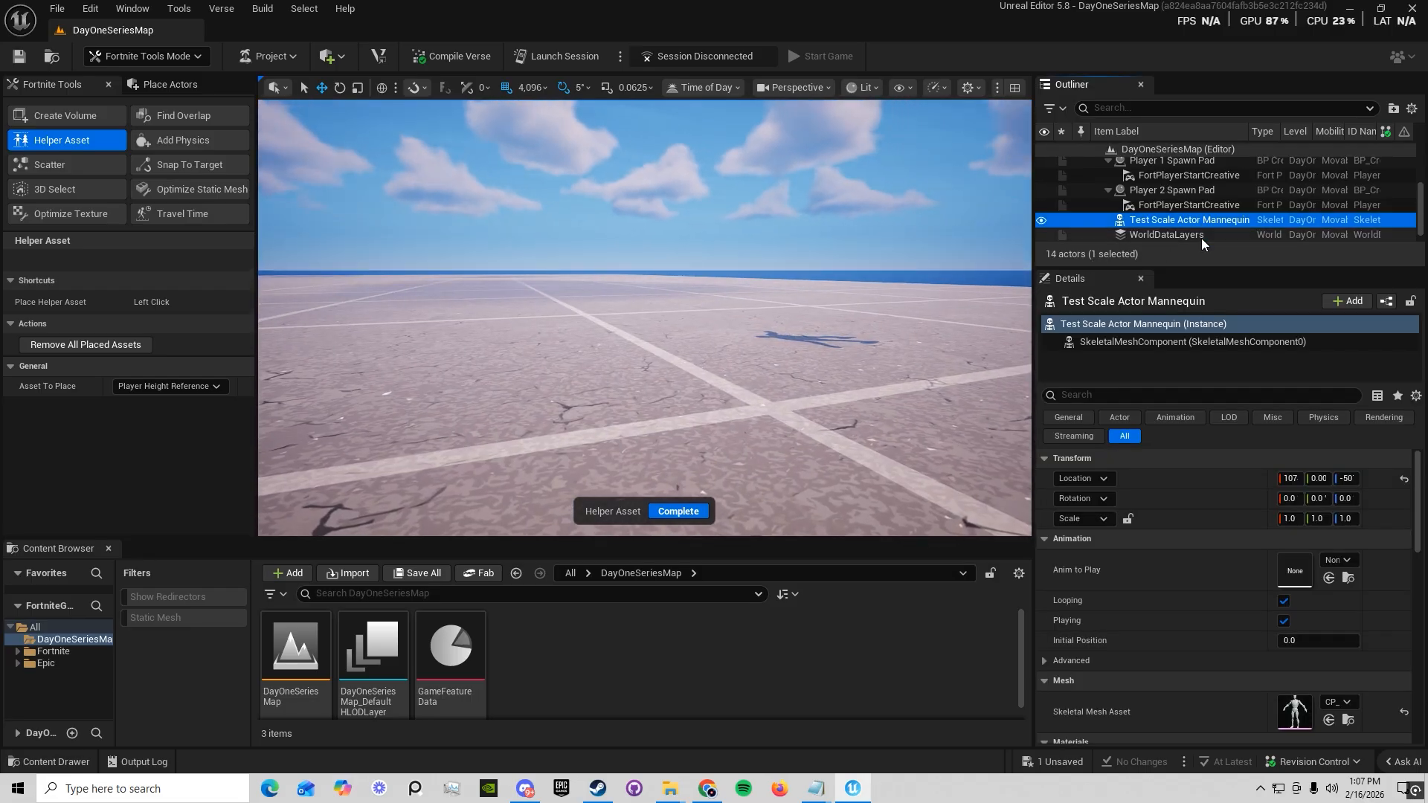
right_drag(765, 304, 721, 287)
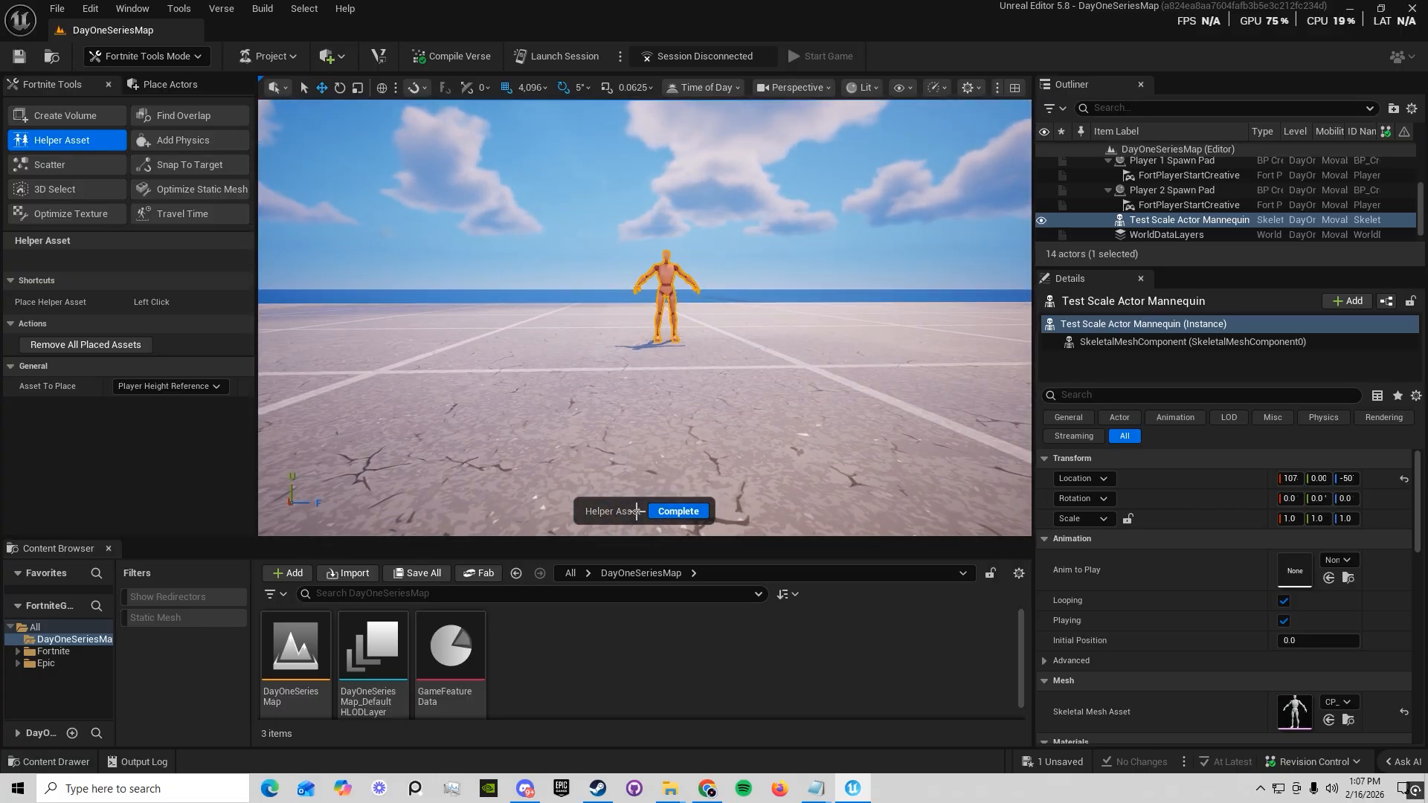
Return to Selection mode and delete the height reference mannequin from the level
click(178, 57)
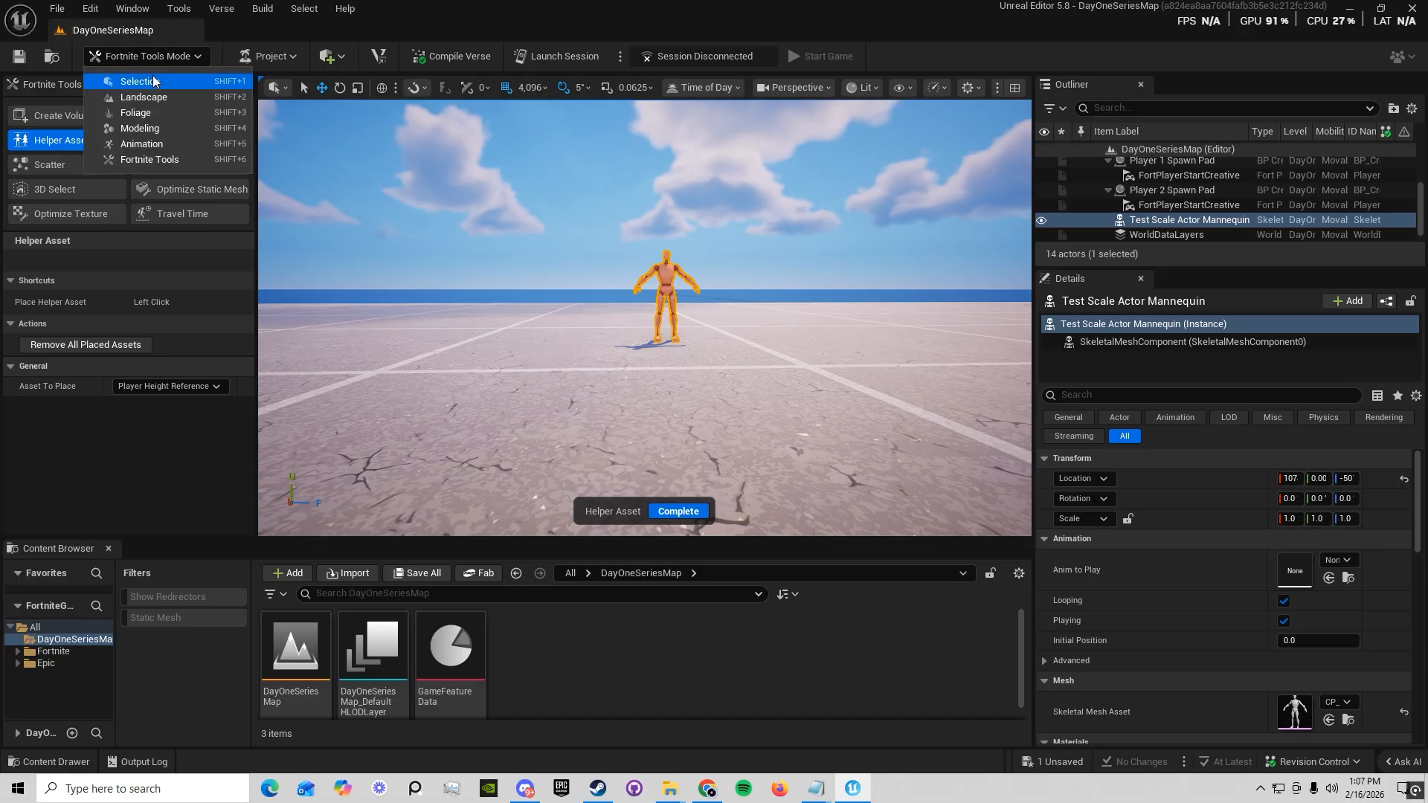
click(154, 80)
right_drag(669, 420, 595, 469)
key(s)
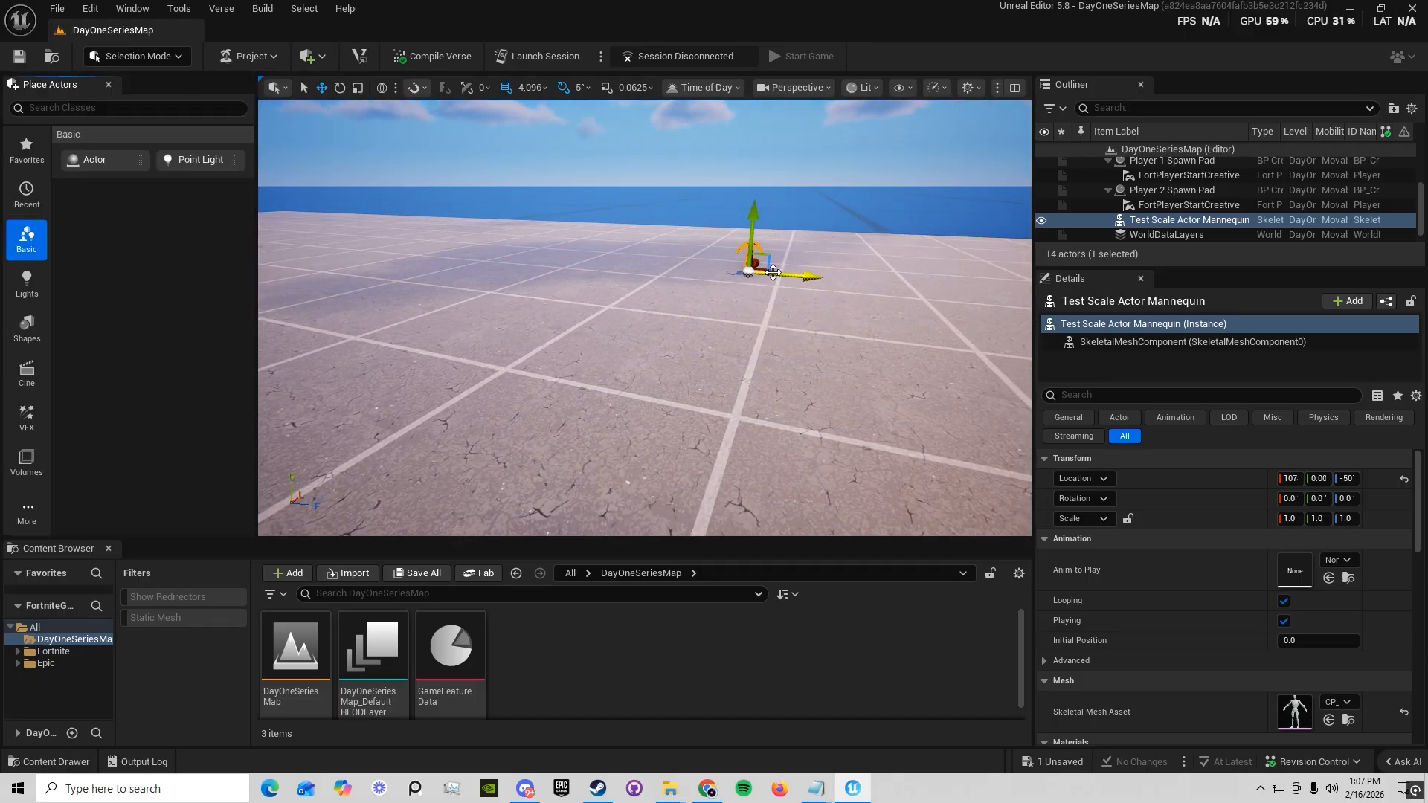
key(Delete)
right_drag(773, 308, 692, 330)
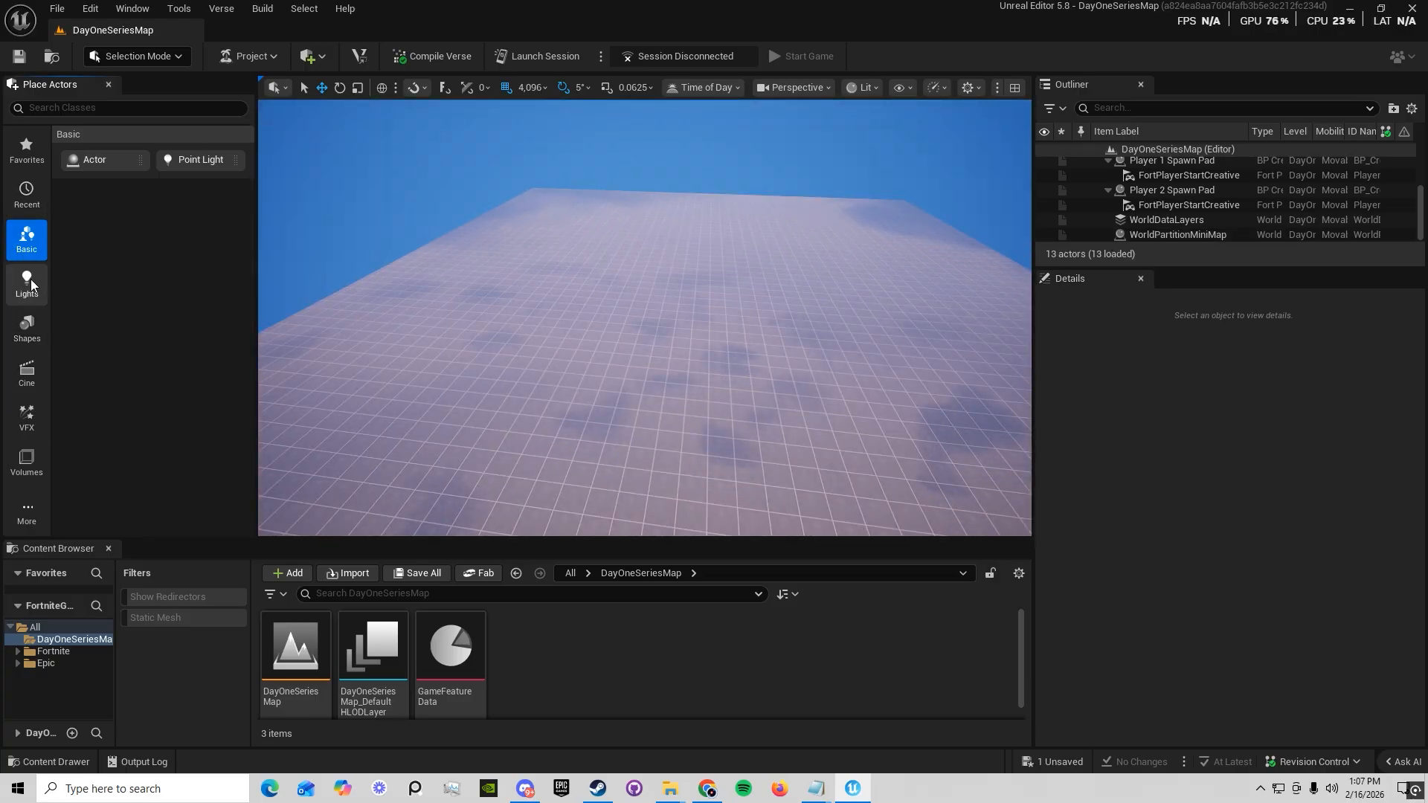
click(144, 60)
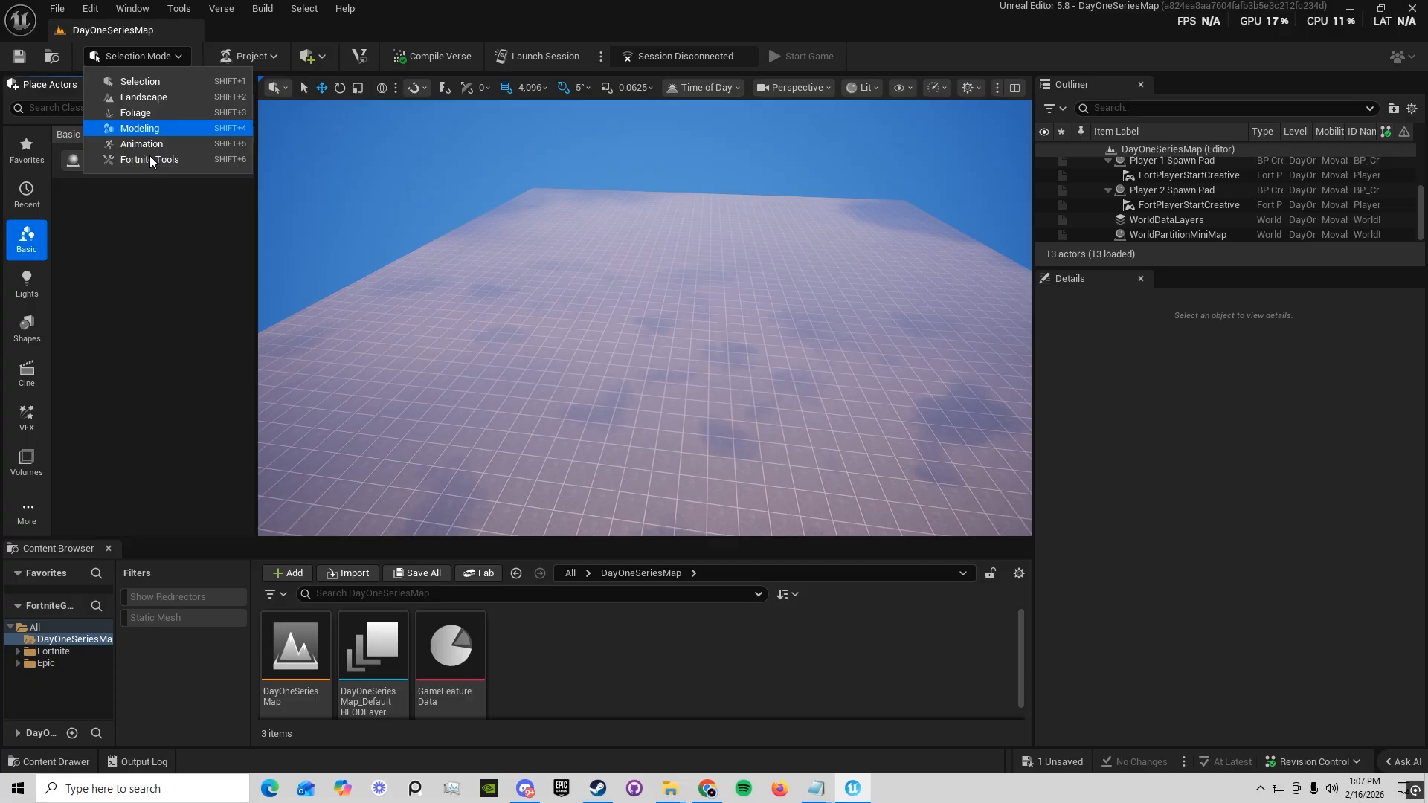
click(122, 58)
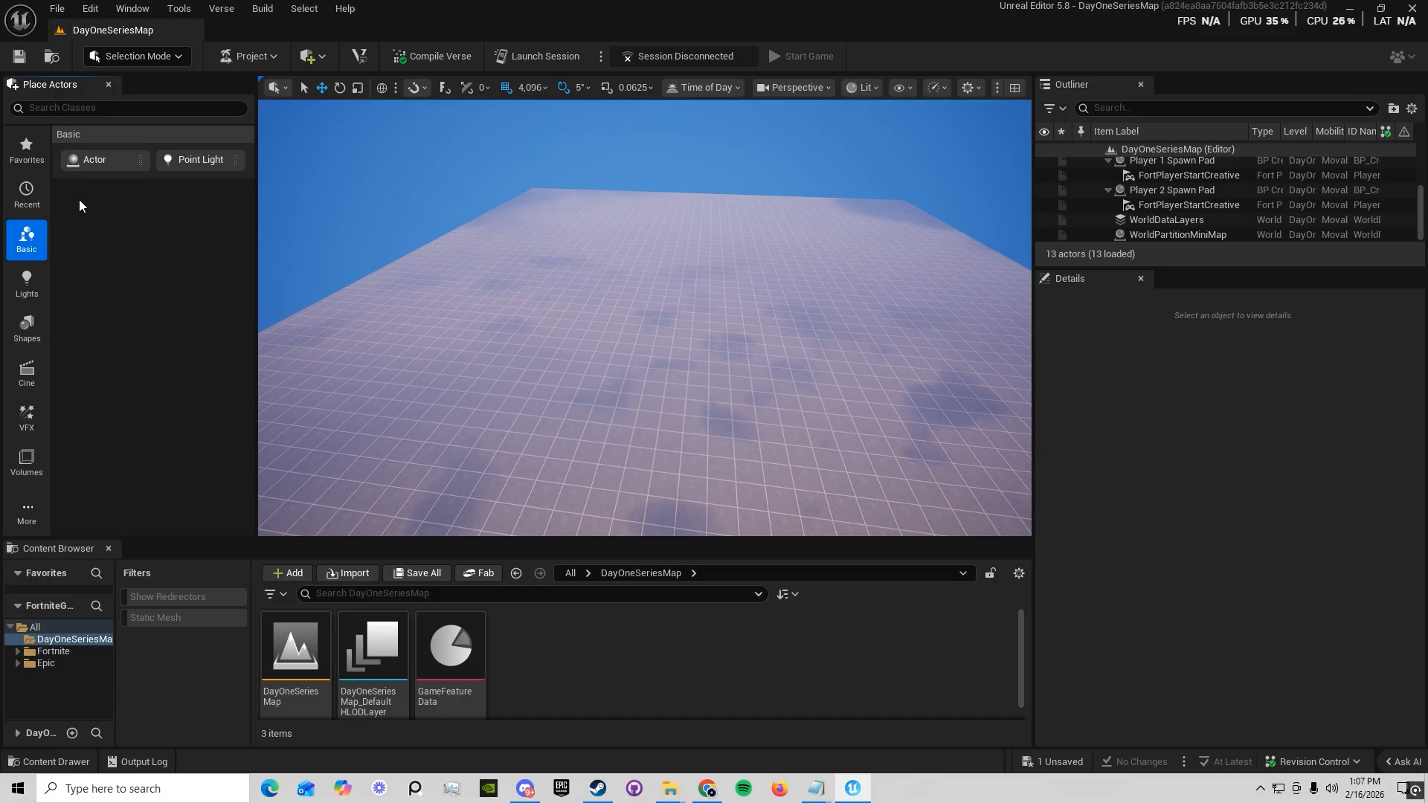
Show the placeable light actors and place a point light on the level floor
click(30, 286)
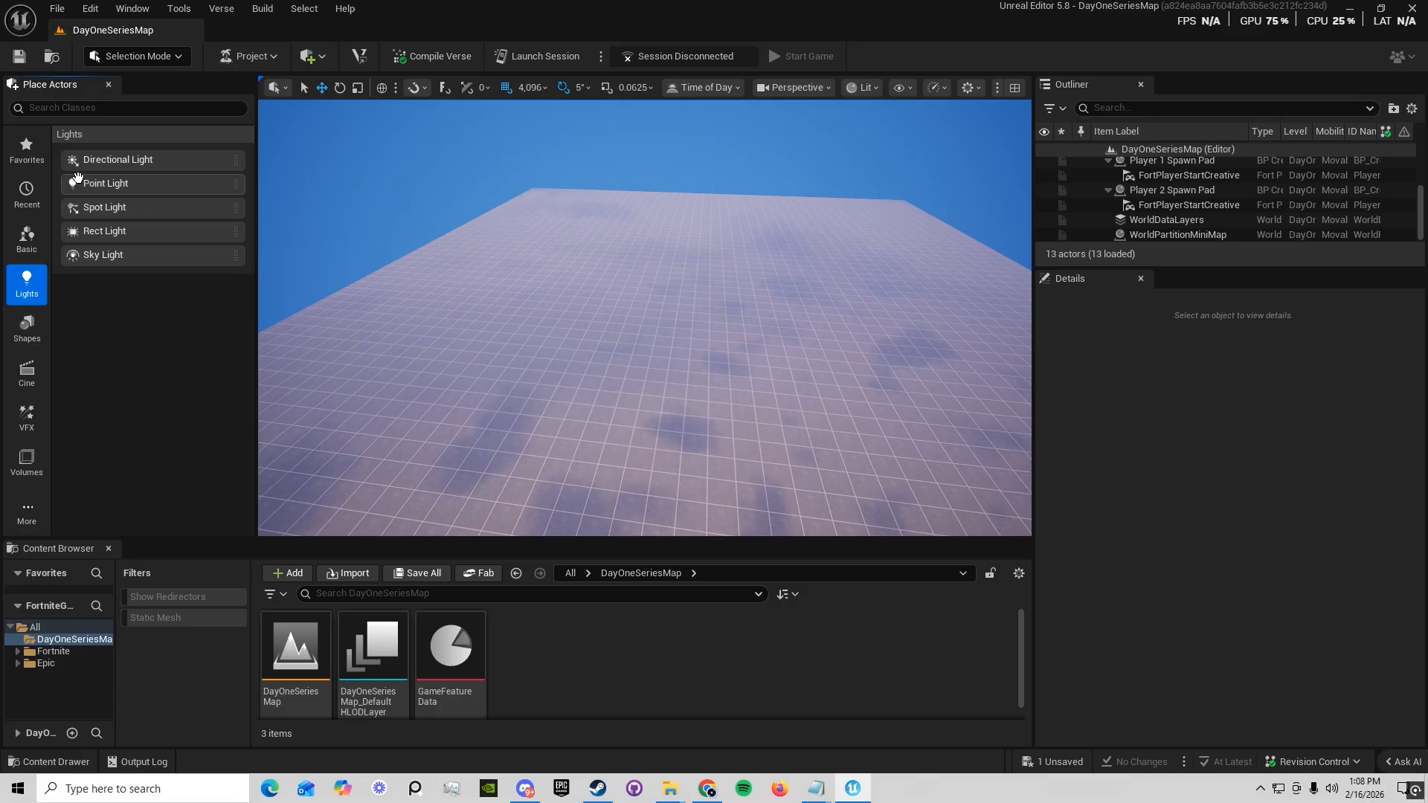
right_drag(489, 307, 476, 365)
key(w)
drag(246, 209, 487, 202)
key(w)
right_drag(567, 277, 567, 231)
key(g)
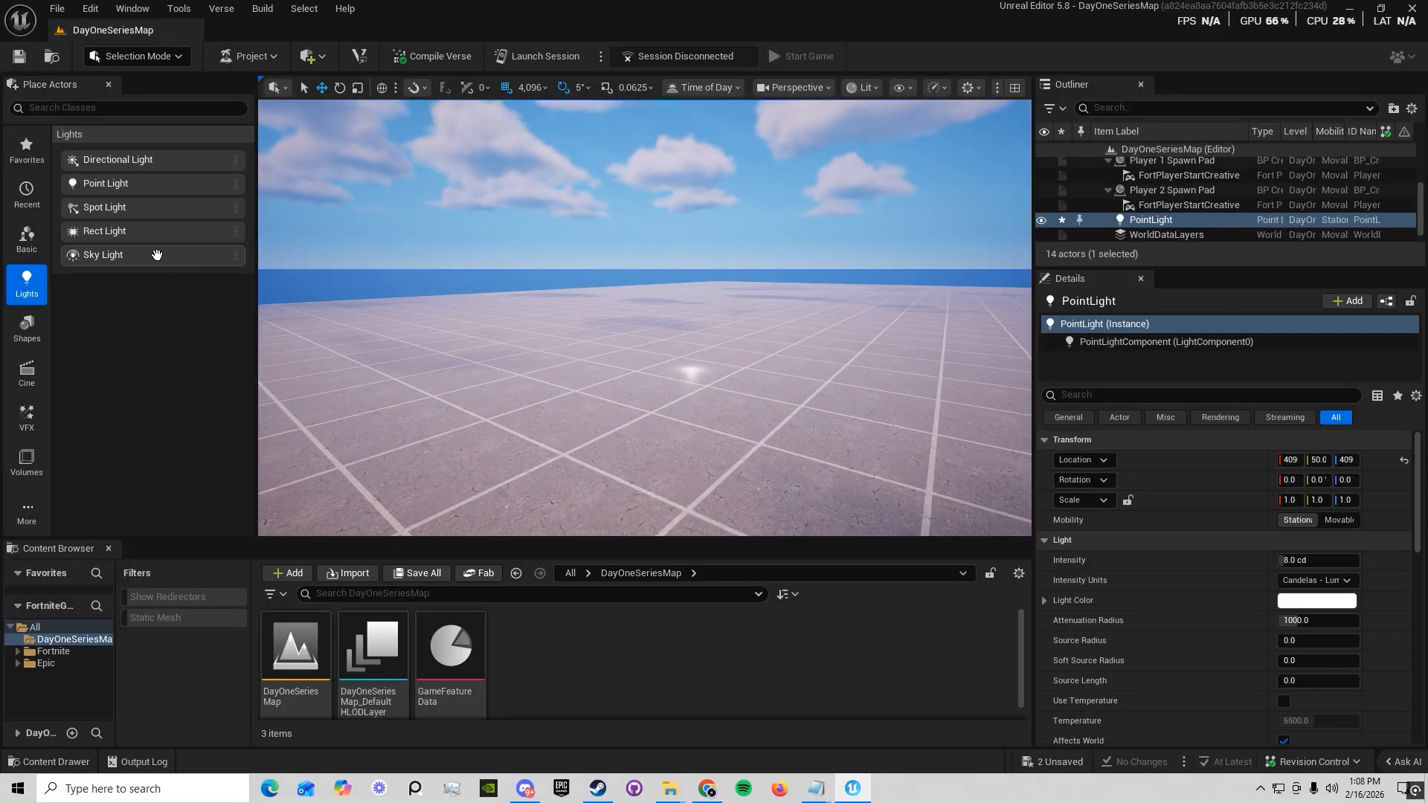
Place a spot light at the point light's position and copy it straight up to a height of about 620
drag(375, 194, 572, 213)
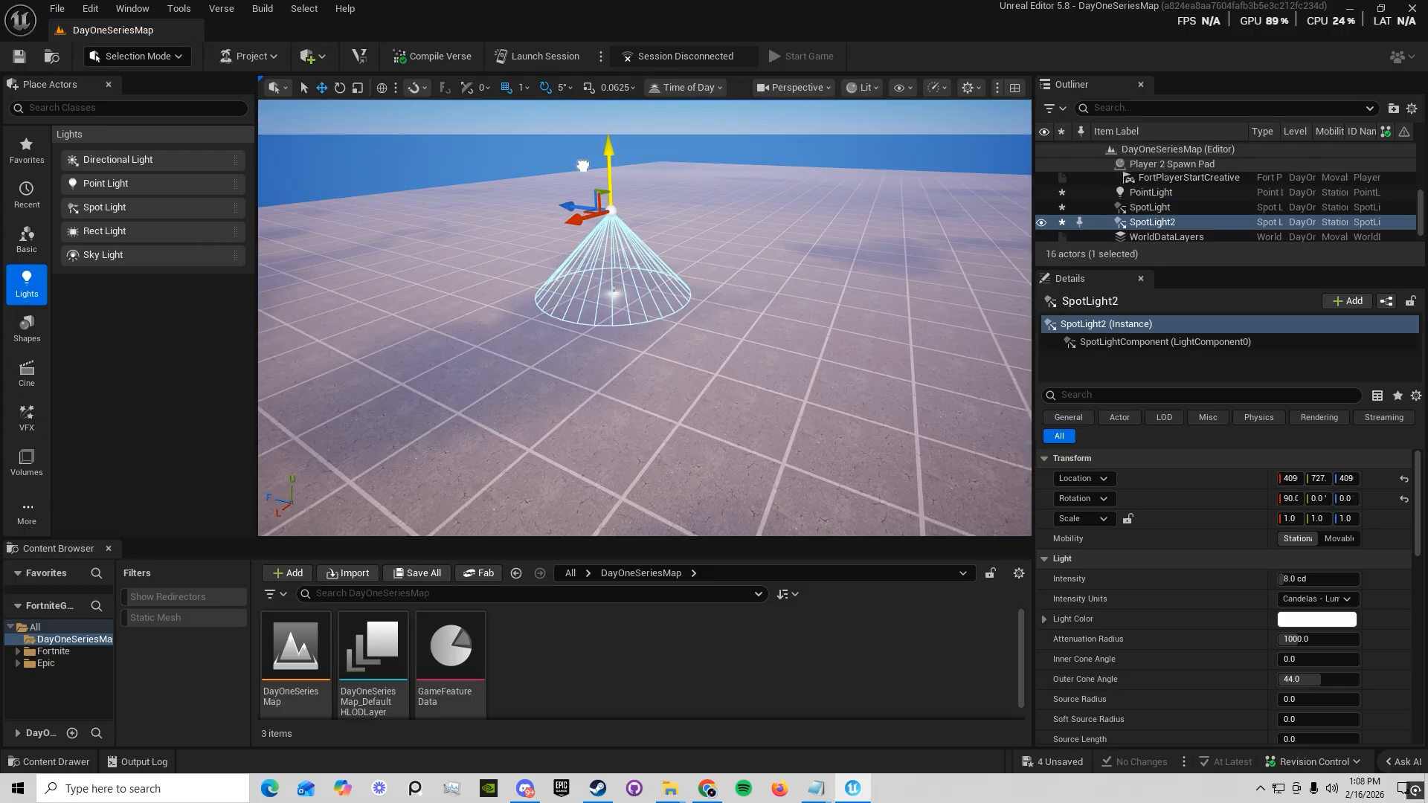
mouse_move(601, 173)
mouse_down()
mouse_move(603, 195)
mouse_move(603, 180)
mouse_up()
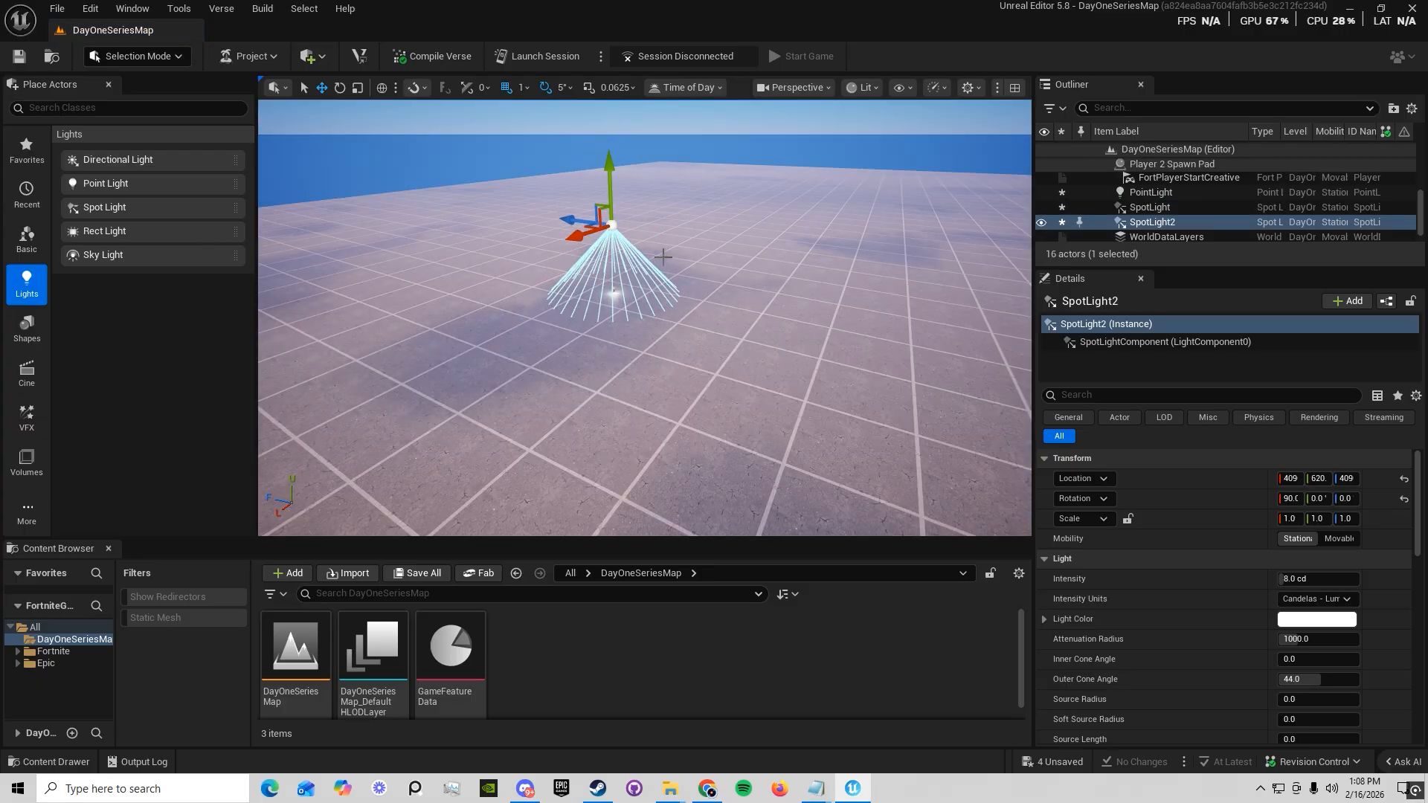
key(w)
mouse_move(660, 448)
right_down()
mouse_move(659, 425)
mouse_move(659, 448)
right_up()
Delete the lower spot light that sits on the point light, and select the point light
click(642, 453)
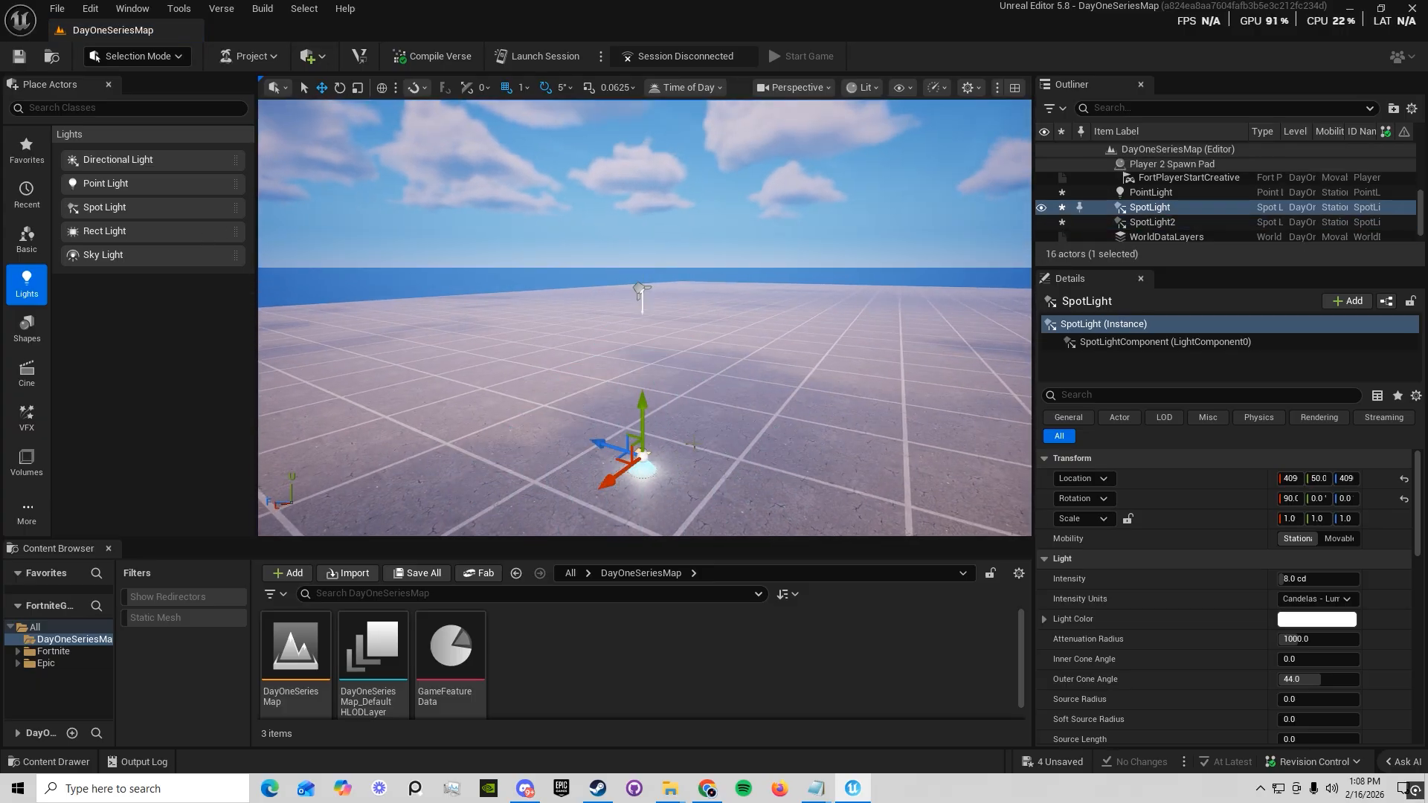
key(Delete)
click(642, 459)
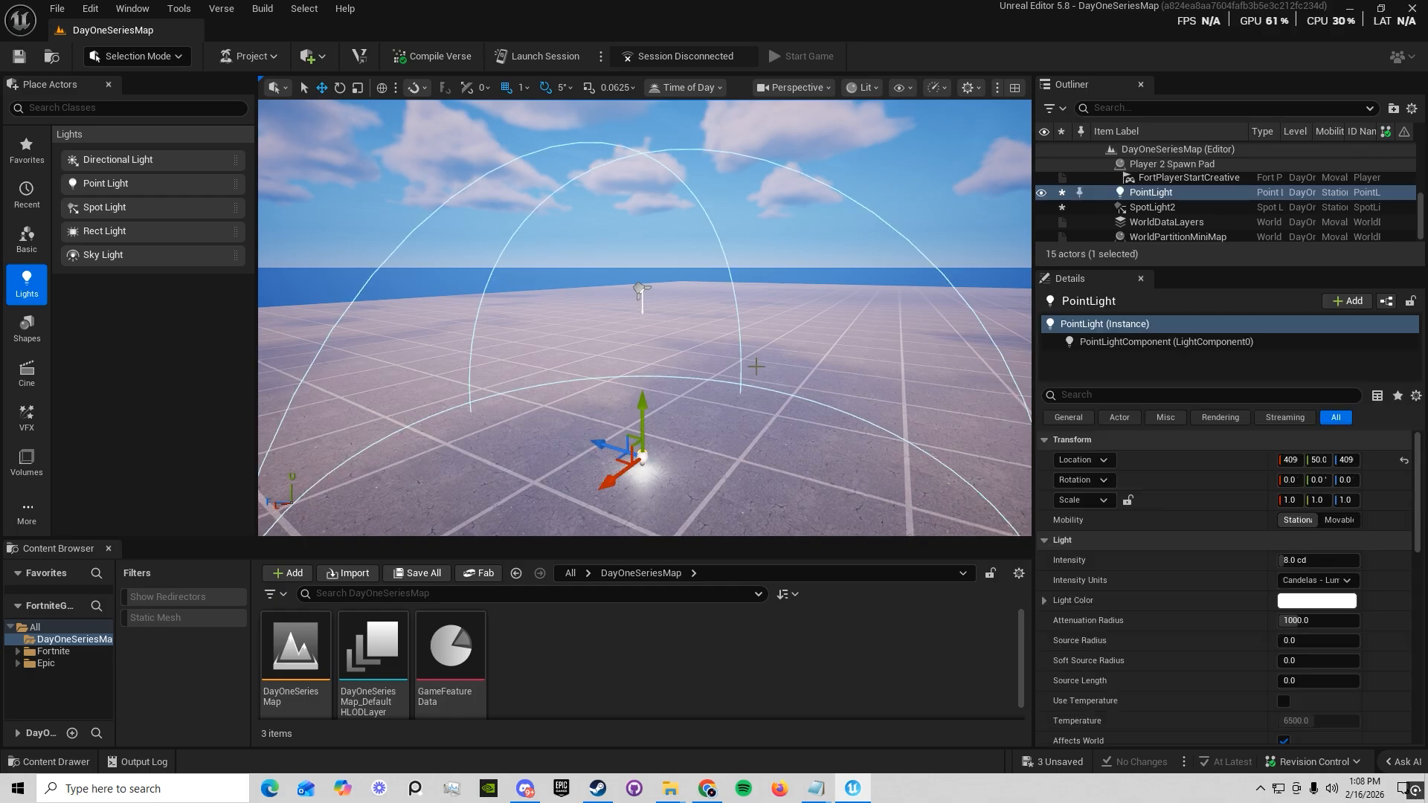
Shift the remaining spot light horizontally along both floor axes and raise it to a height of about 958
click(640, 288)
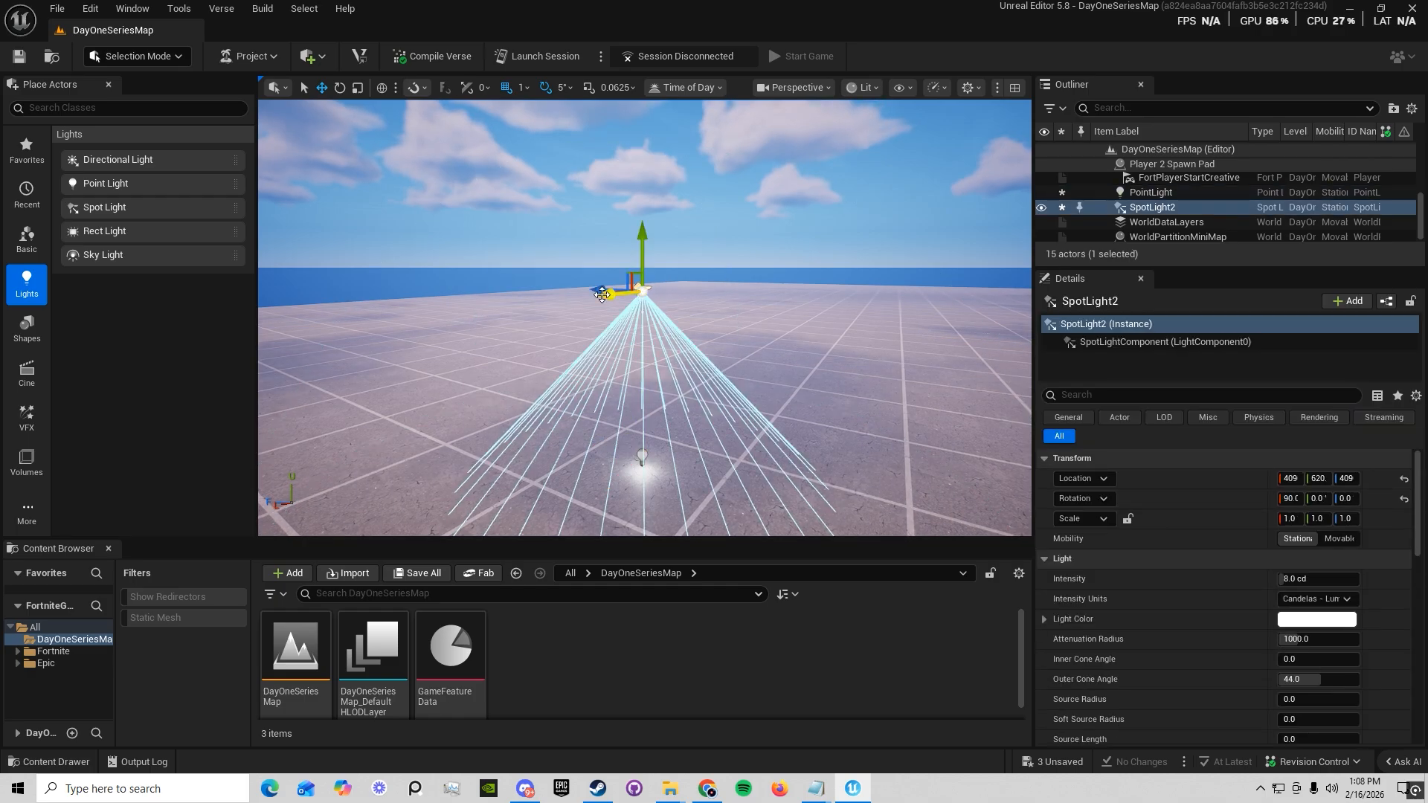
right_drag(641, 395, 710, 418)
key(a)
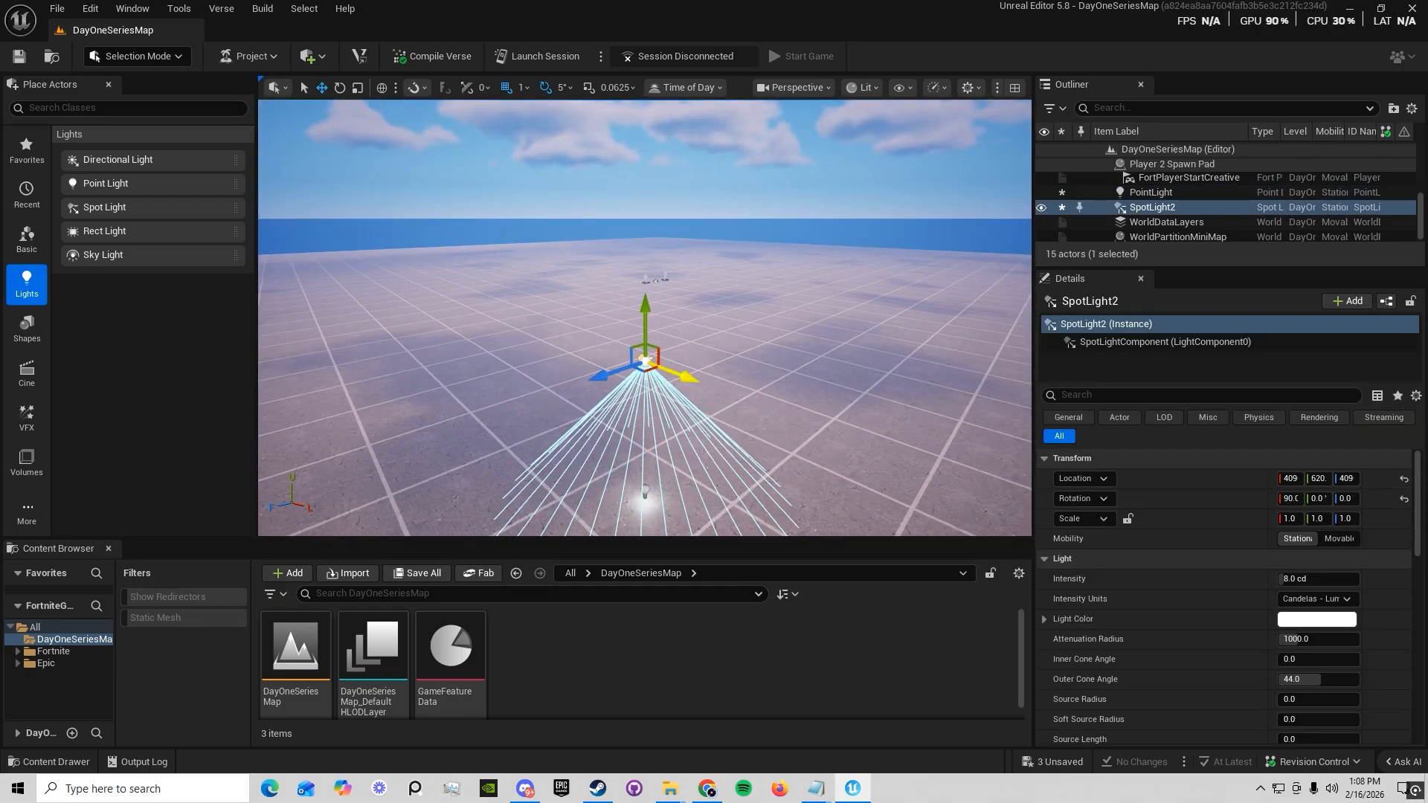
drag(686, 377, 706, 384)
drag(620, 385, 586, 396)
key(s)
mouse_move(558, 347)
right_down()
mouse_move(549, 355)
mouse_move(558, 347)
right_up()
key(d)
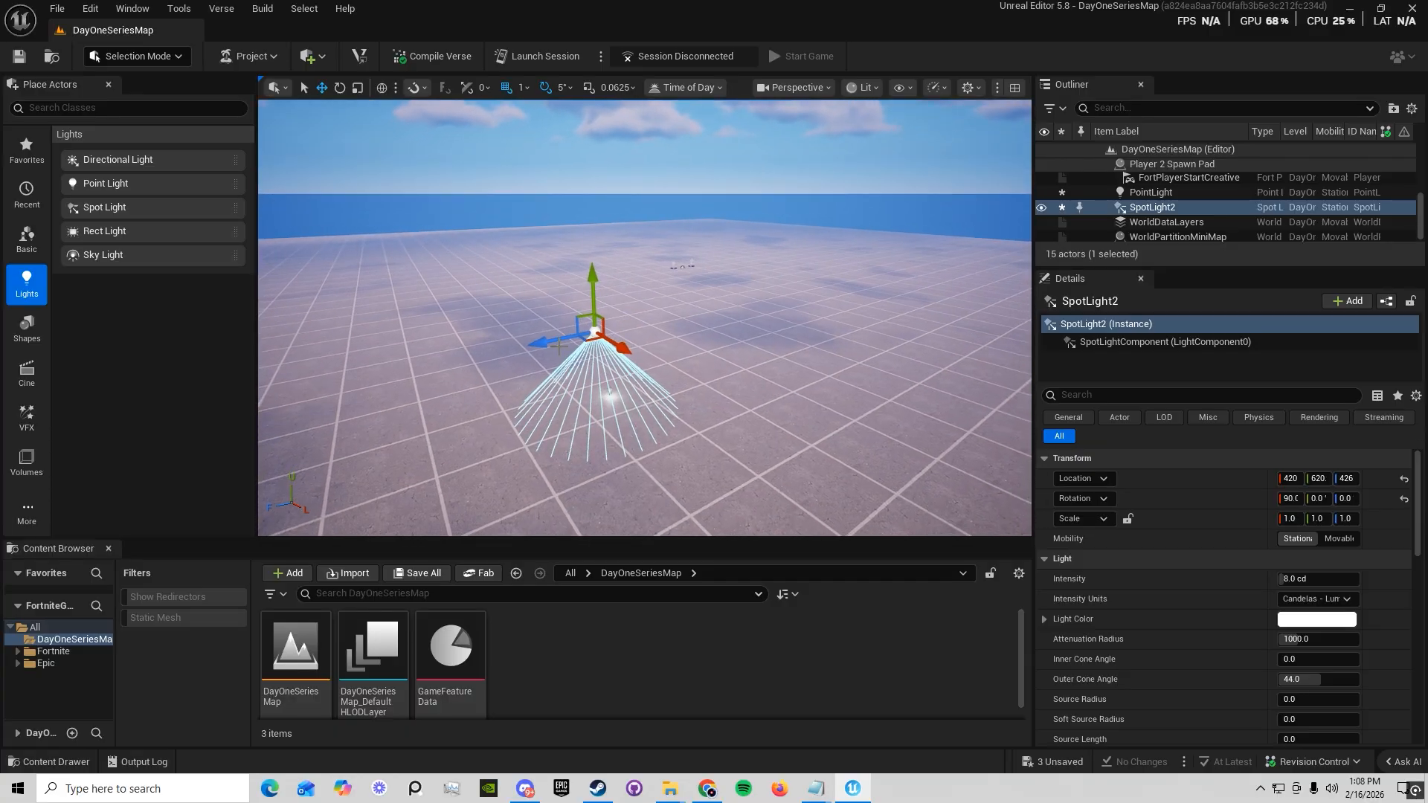
drag(552, 341, 531, 344)
drag(572, 280, 508, 226)
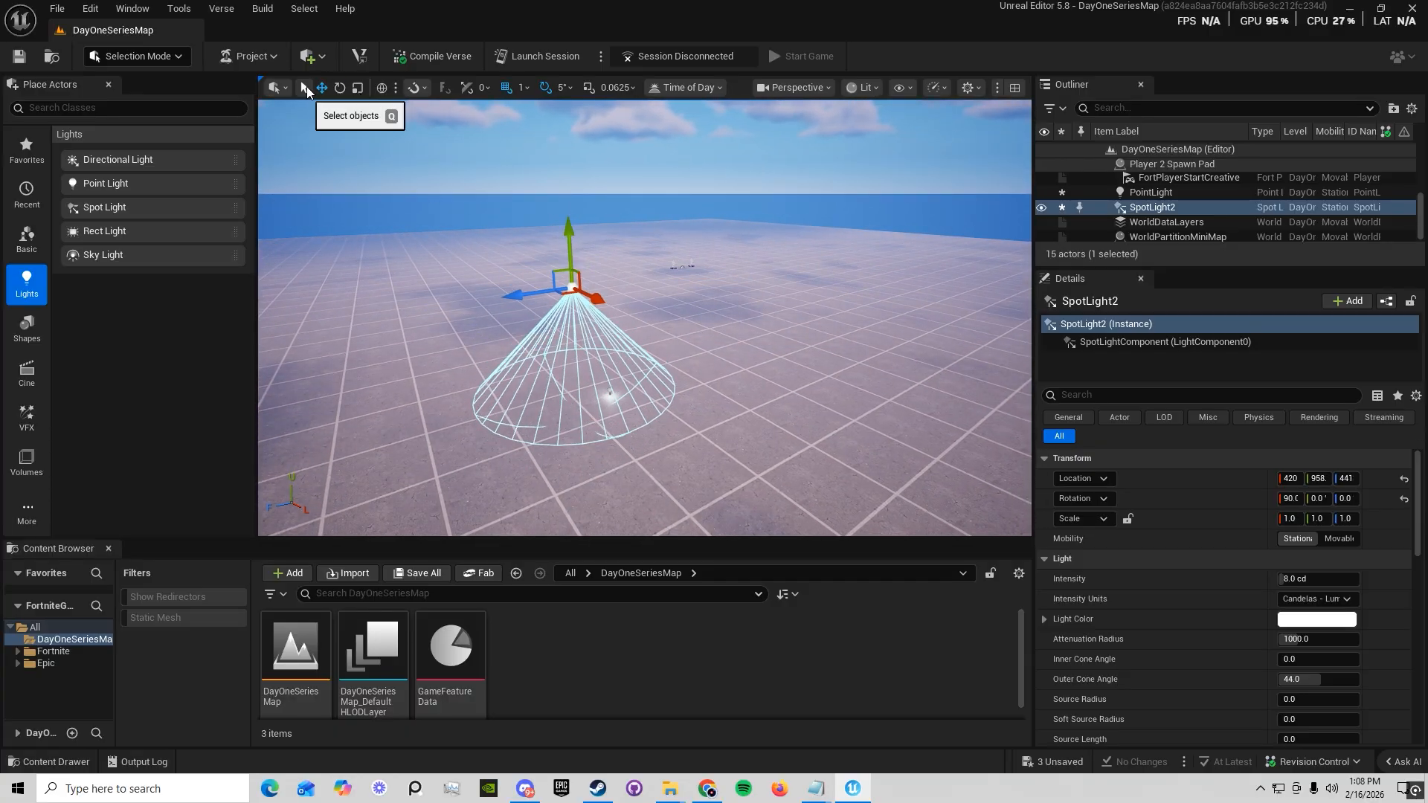
Nudge the spot light along its X axis, try rotating it by 25°, and undo the rotation
mouse_move(613, 391)
mouse_down()
mouse_move(632, 364)
mouse_move(633, 390)
mouse_up()
key(d)
drag(637, 302, 742, 318)
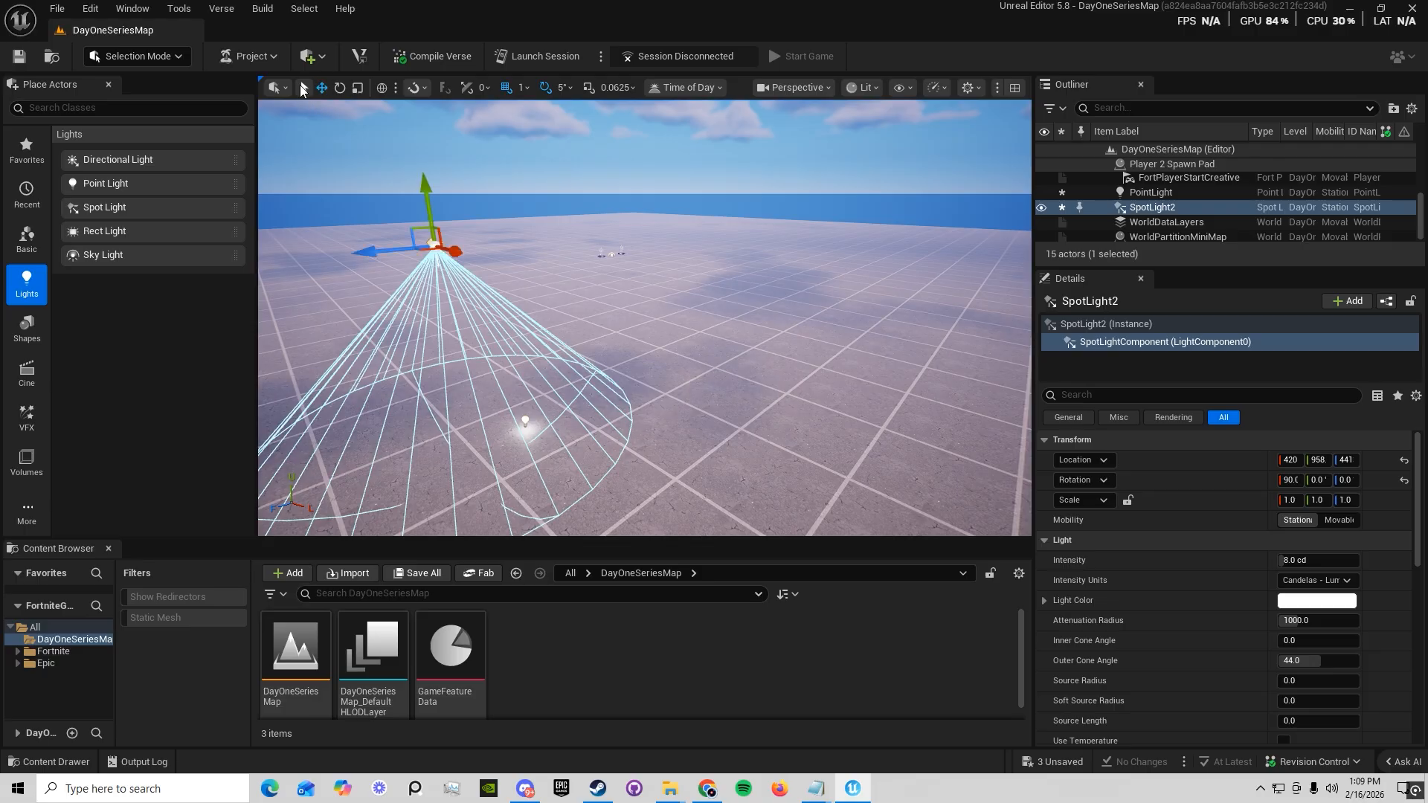
key(a)
right_drag(587, 277, 639, 260)
mouse_move(686, 368)
right_down()
mouse_move(696, 380)
mouse_move(752, 355)
mouse_move(744, 323)
mouse_move(707, 383)
right_up()
key(d)
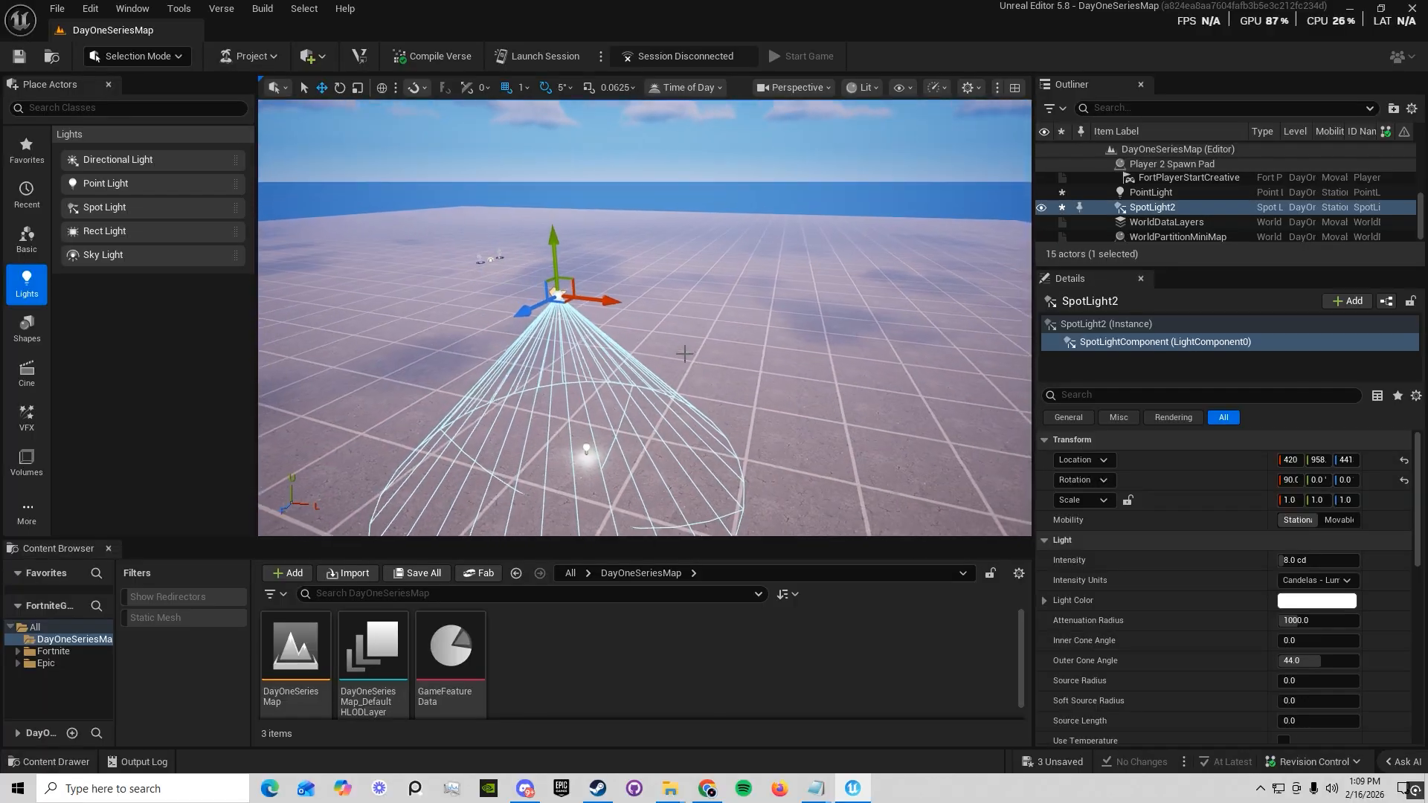
drag(591, 294, 648, 342)
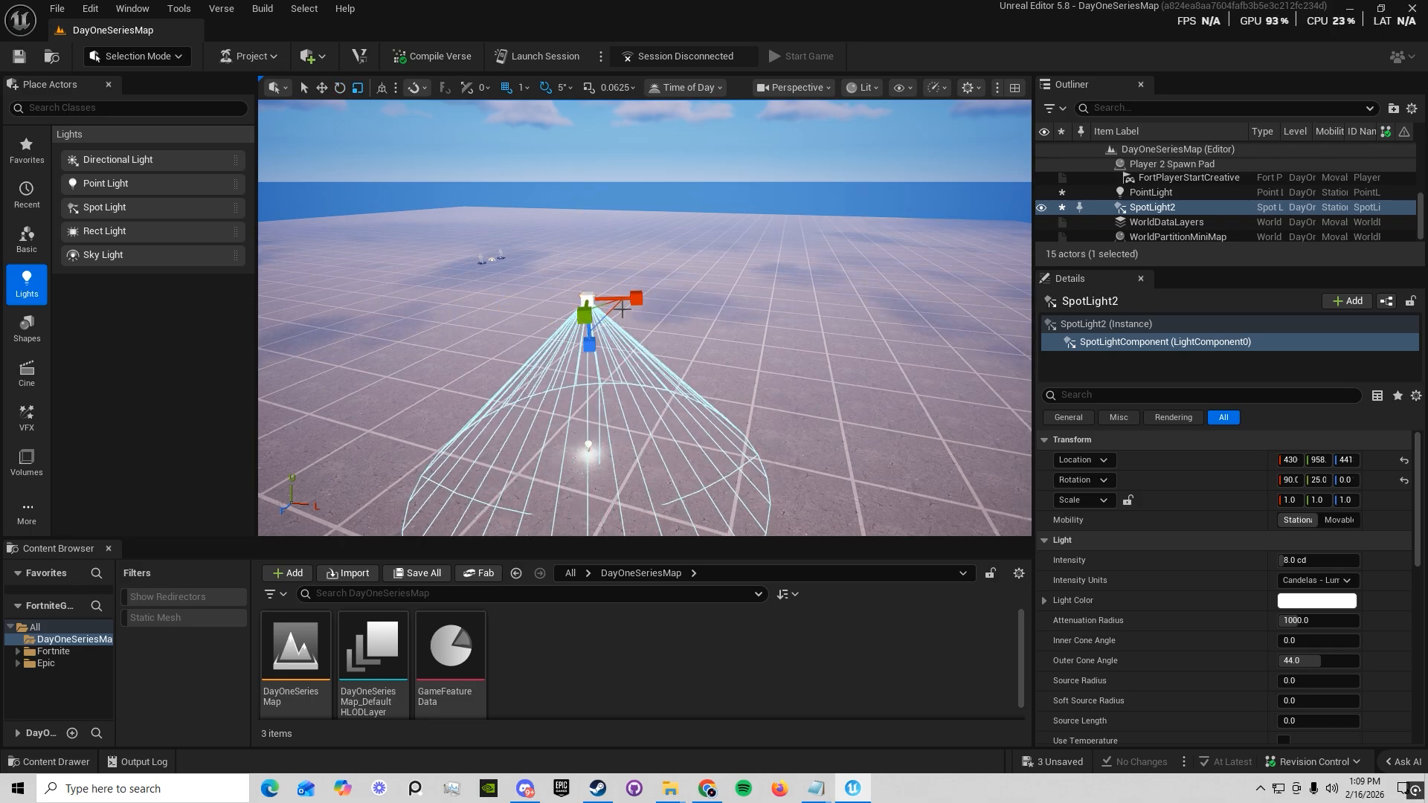
key(ctrl+z)
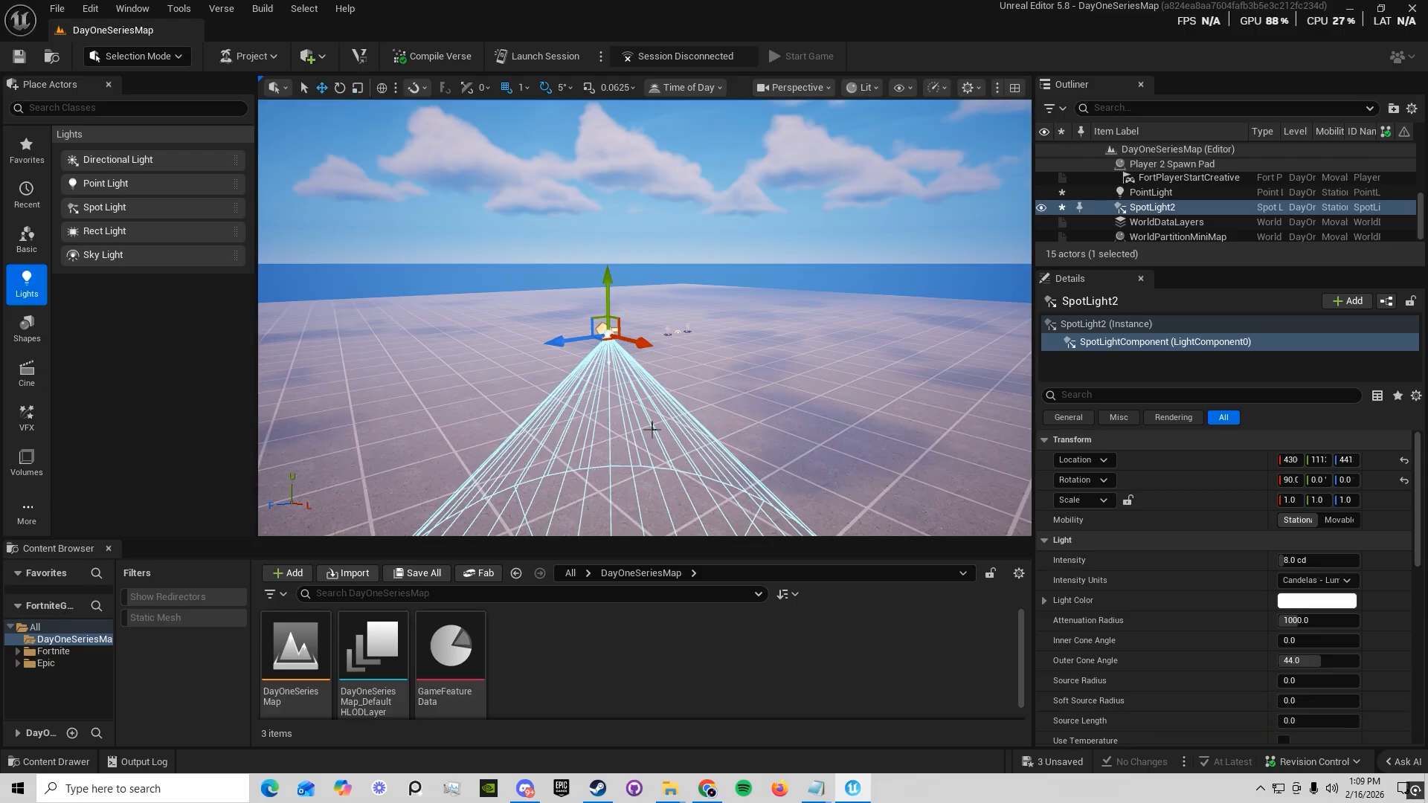
Lower the spot light to a height of about 751 above the point light
right_drag(656, 433, 653, 443)
key(s)
drag(614, 279, 645, 352)
key(a)
key(w)
right_drag(673, 359, 707, 391)
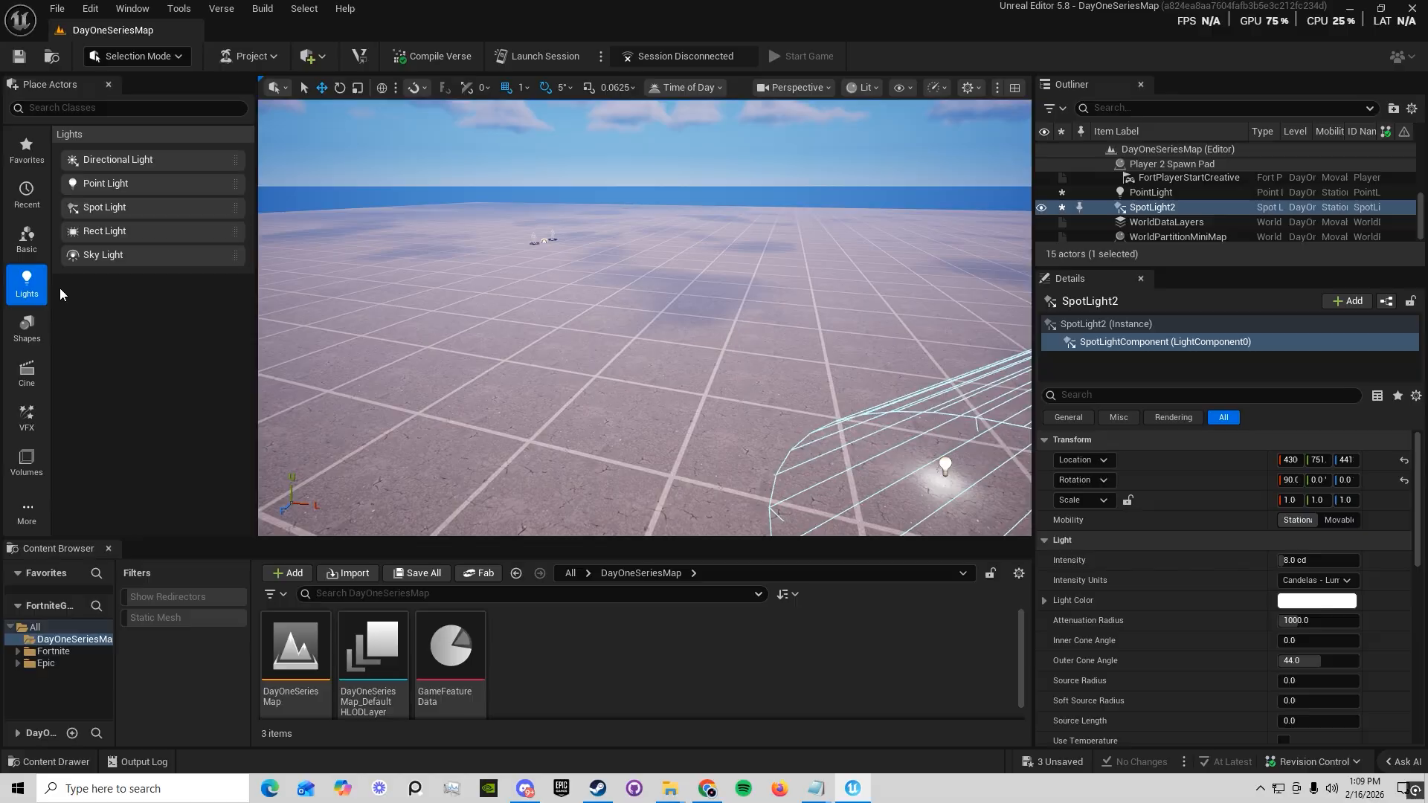
Show the basic shape actors and place a cube on an empty part of the floor
click(27, 237)
click(27, 327)
key(f)
right_drag(499, 307, 475, 314)
key(w)
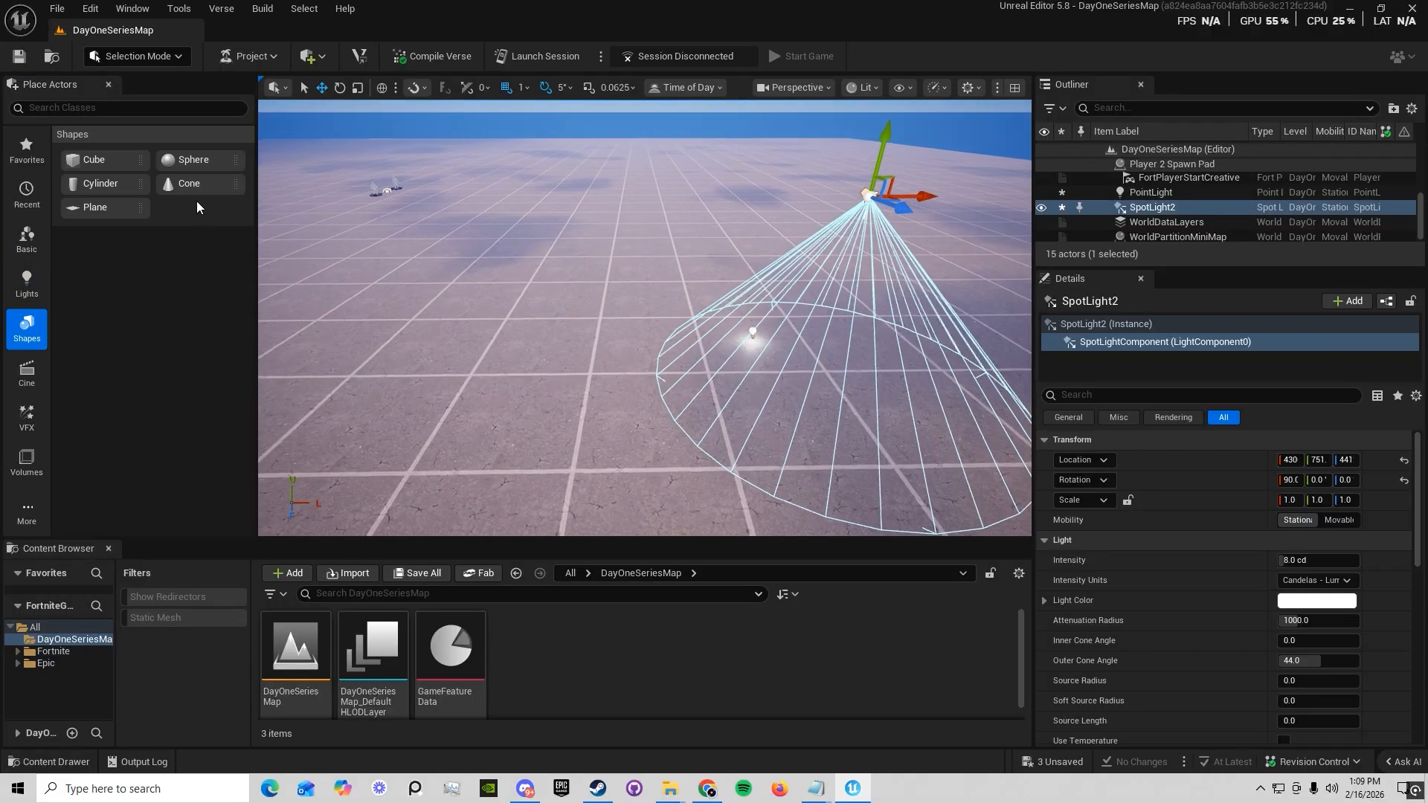
drag(104, 160, 444, 306)
right_drag(445, 306, 401, 291)
key(w)
right_drag(628, 311, 701, 296)
key(w)
drag(683, 288, 684, 313)
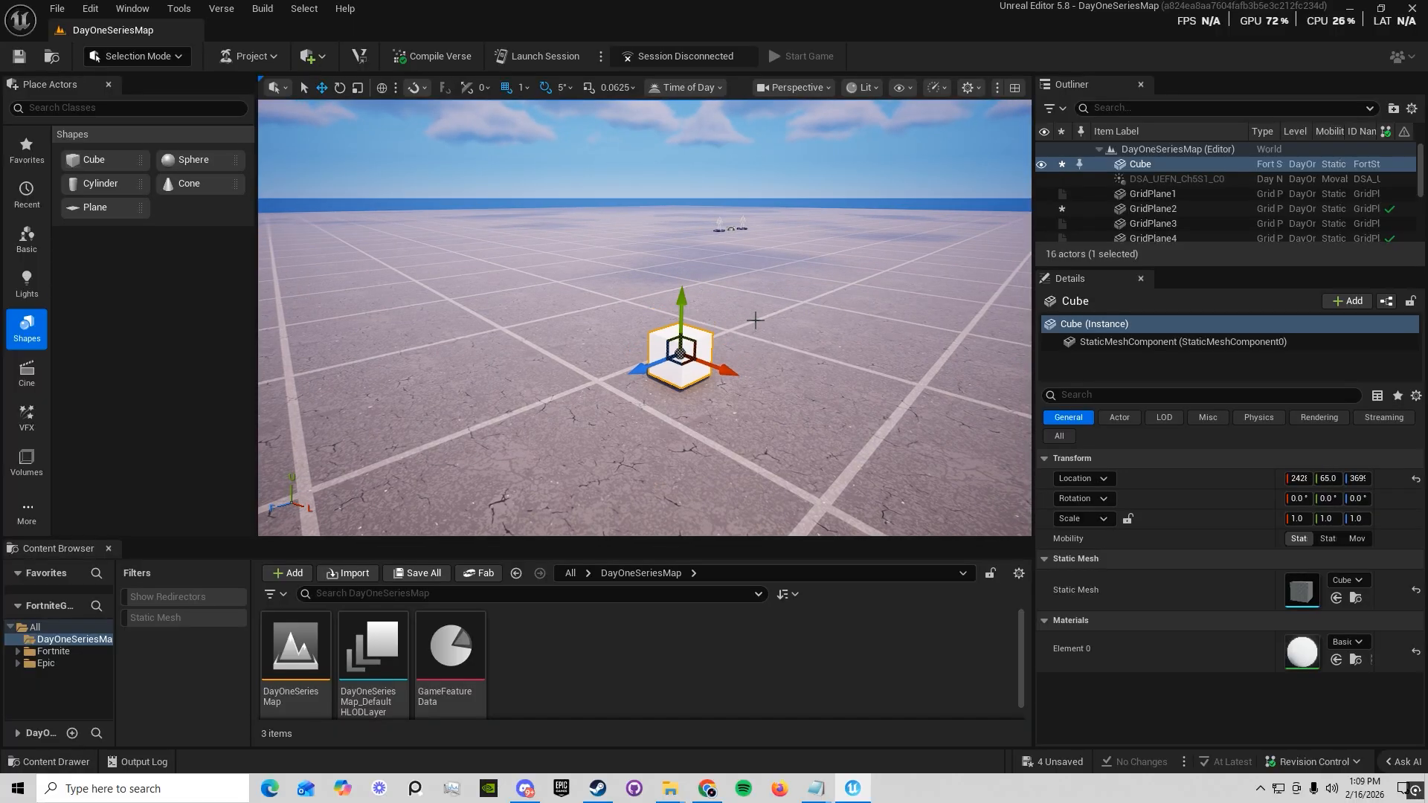
right_drag(756, 320, 660, 351)
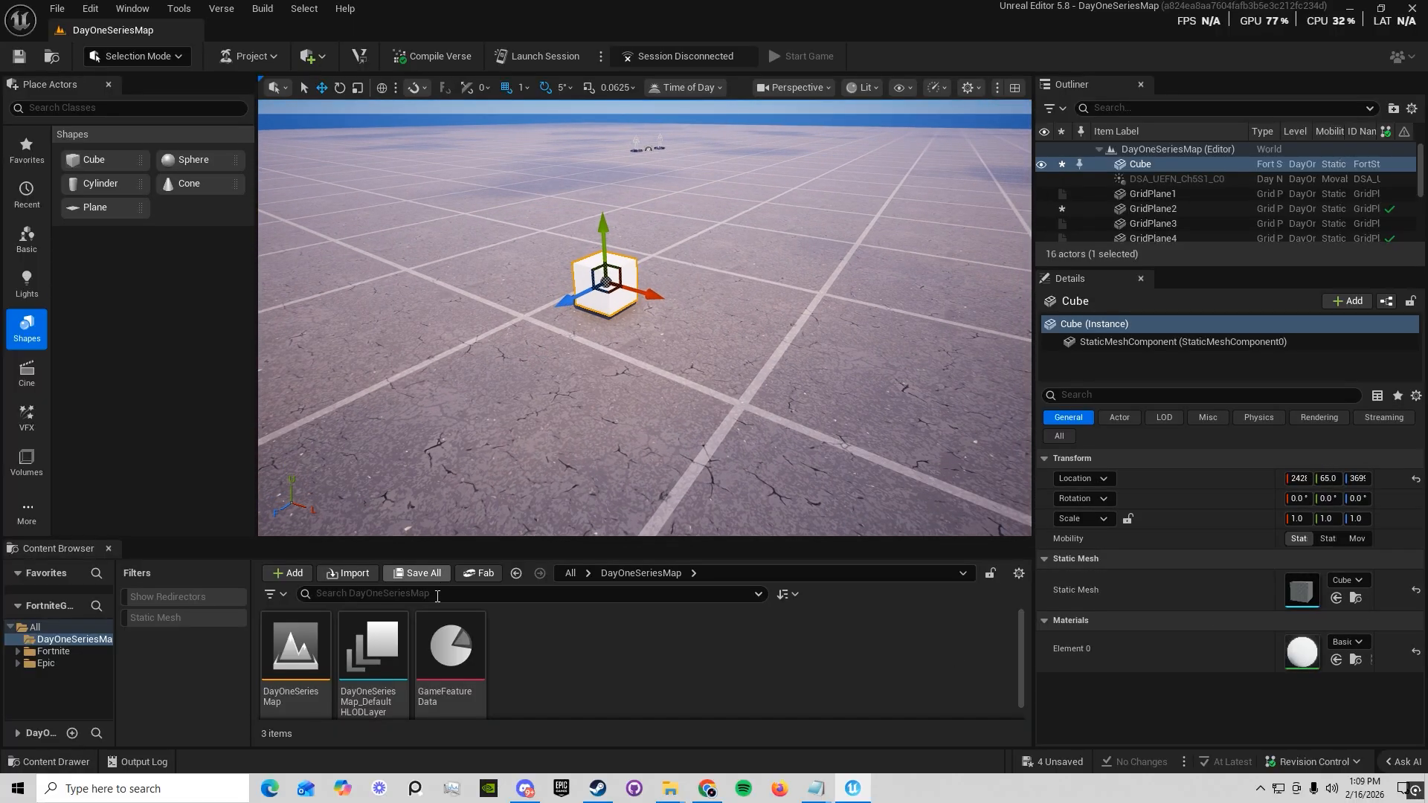
Go to the root All folder of the project content and enlarge the content browsing area
click(577, 574)
click(541, 599)
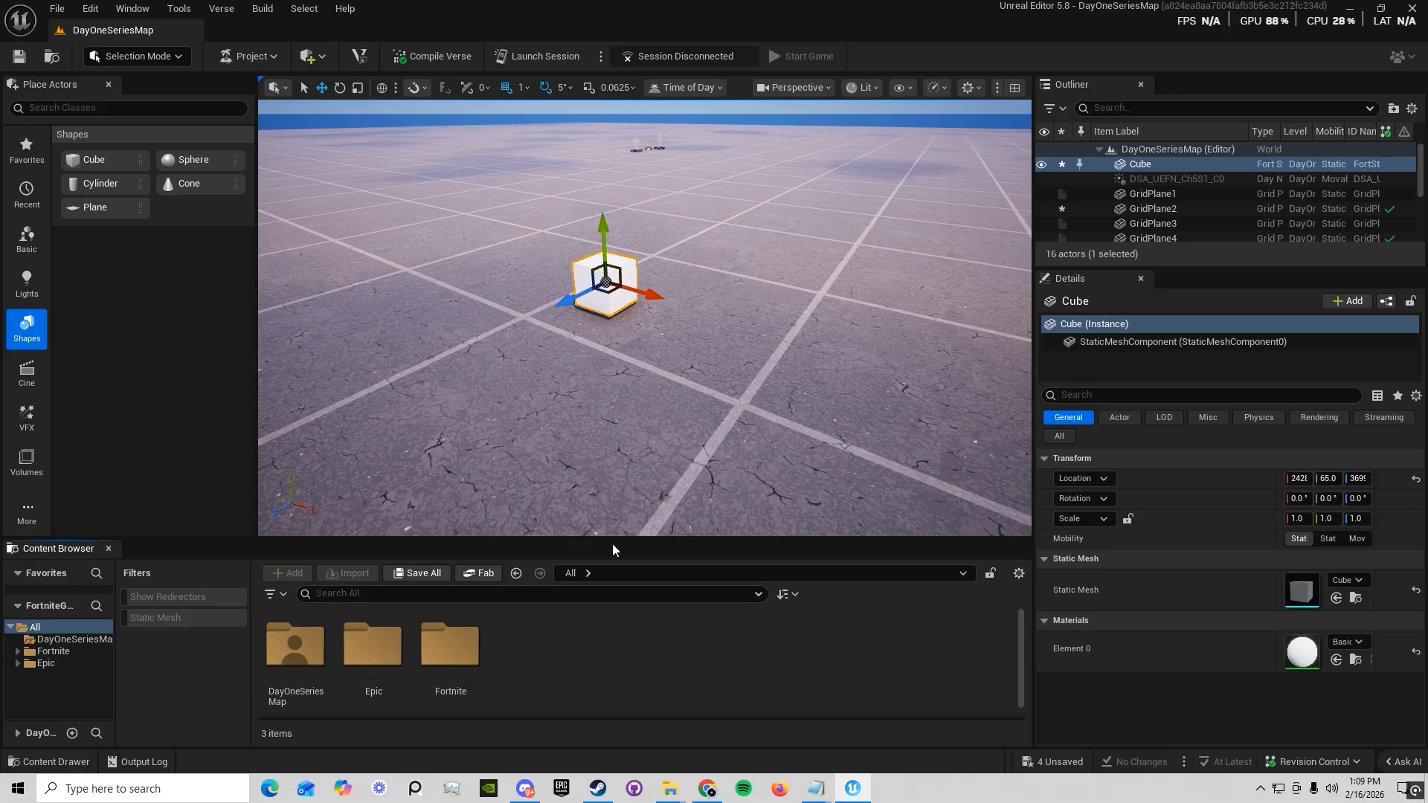
drag(598, 539, 586, 474)
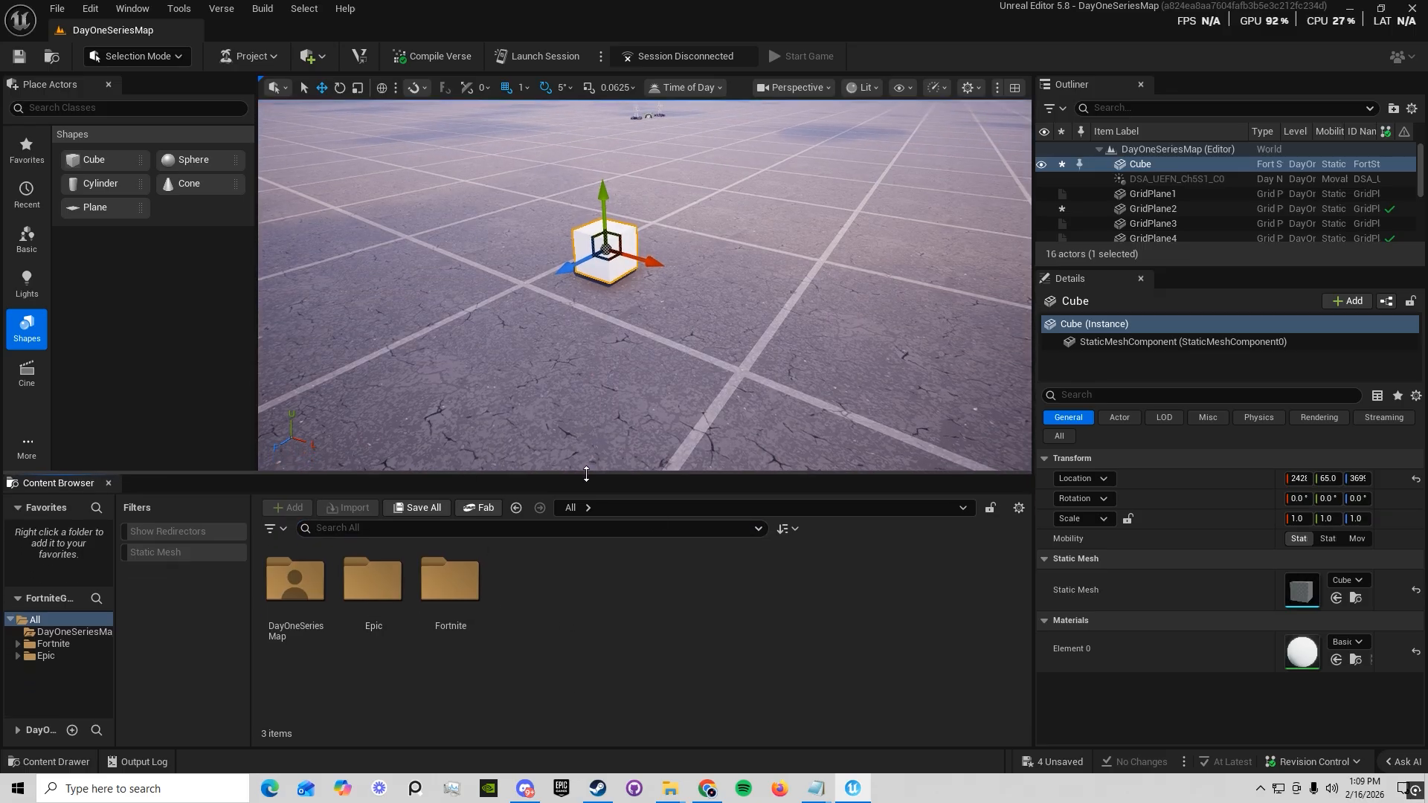
Open the Fortnite content folder, examine its asset subfolders, and open the Prefabs folder
double_click(446, 601)
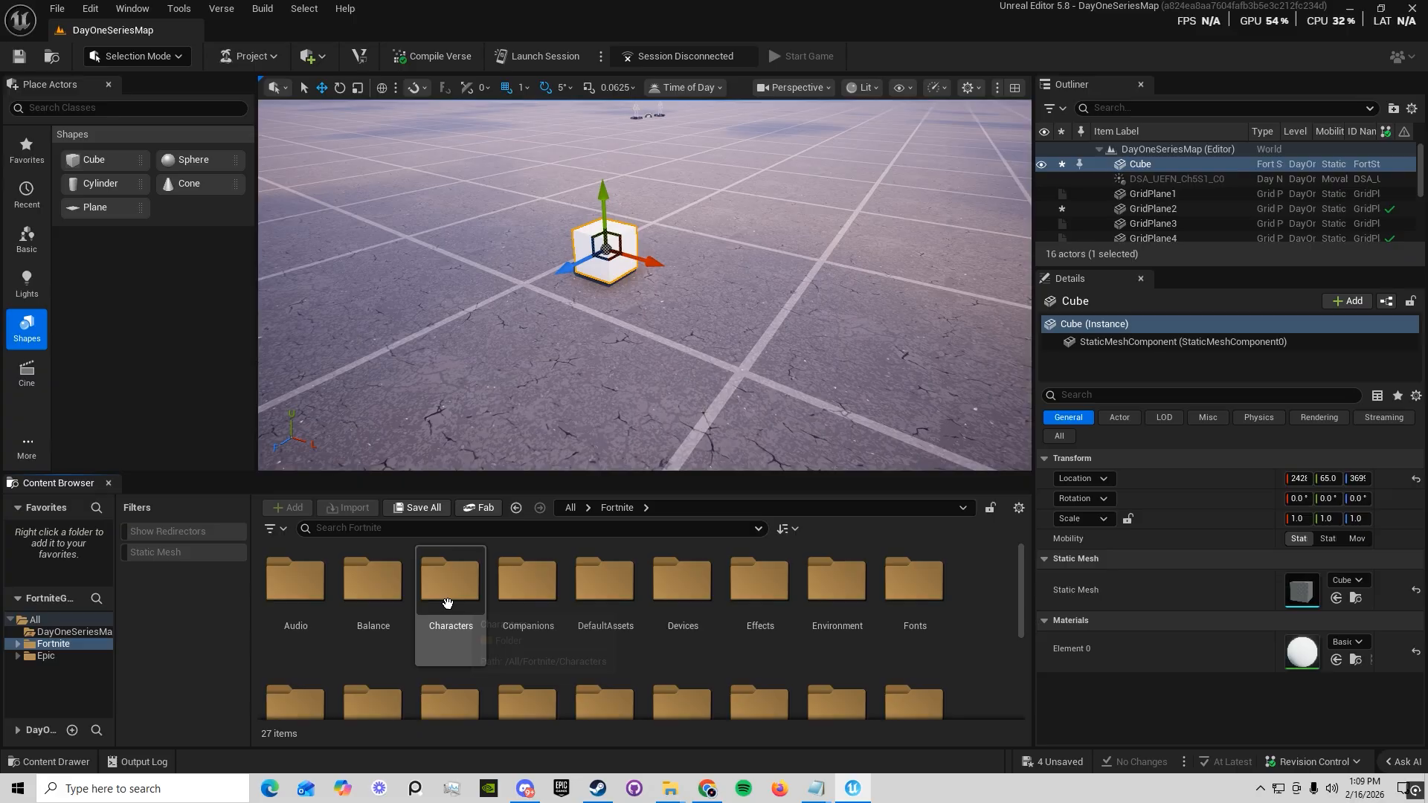
scroll(639, 647, down, 1)
scroll(639, 646, down, 3)
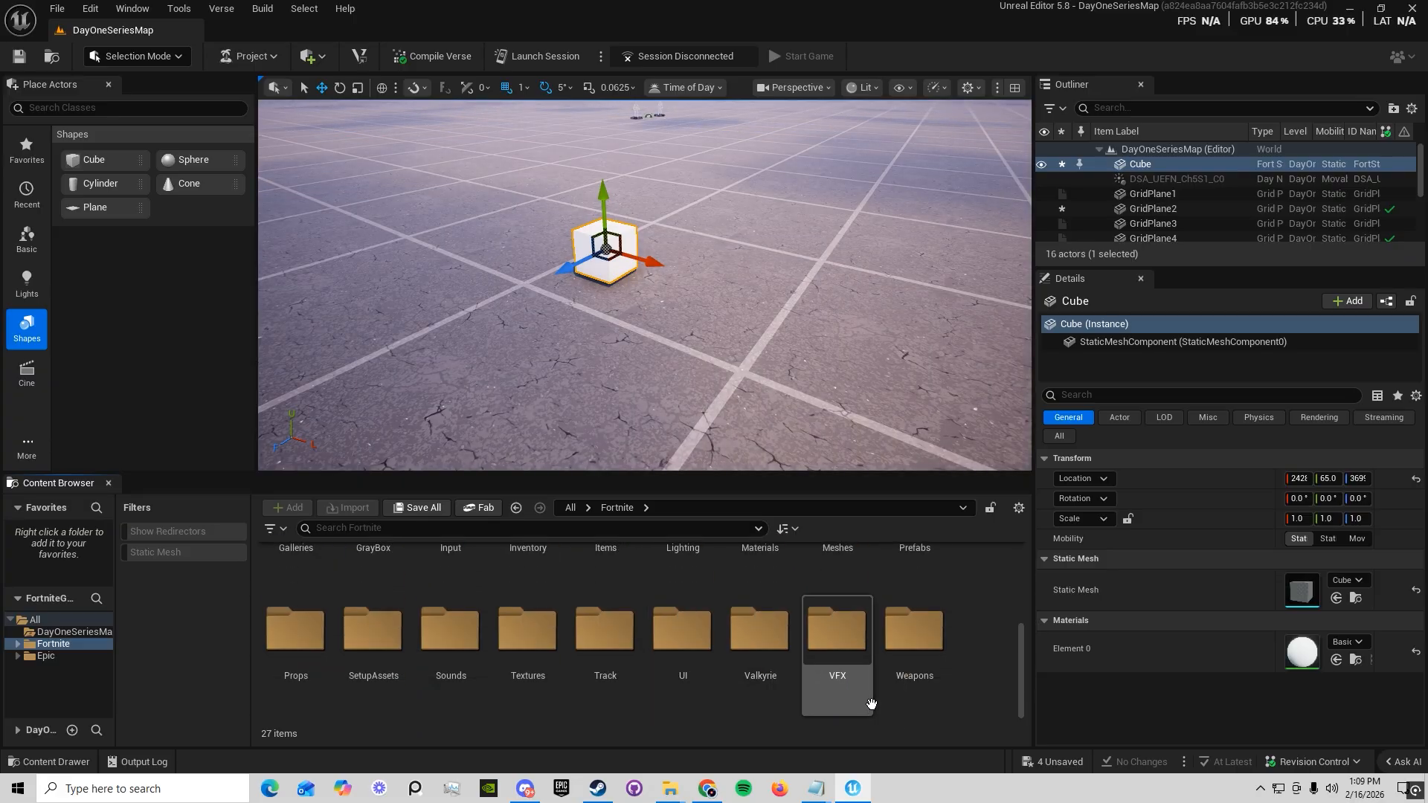
scroll(602, 679, up, 4)
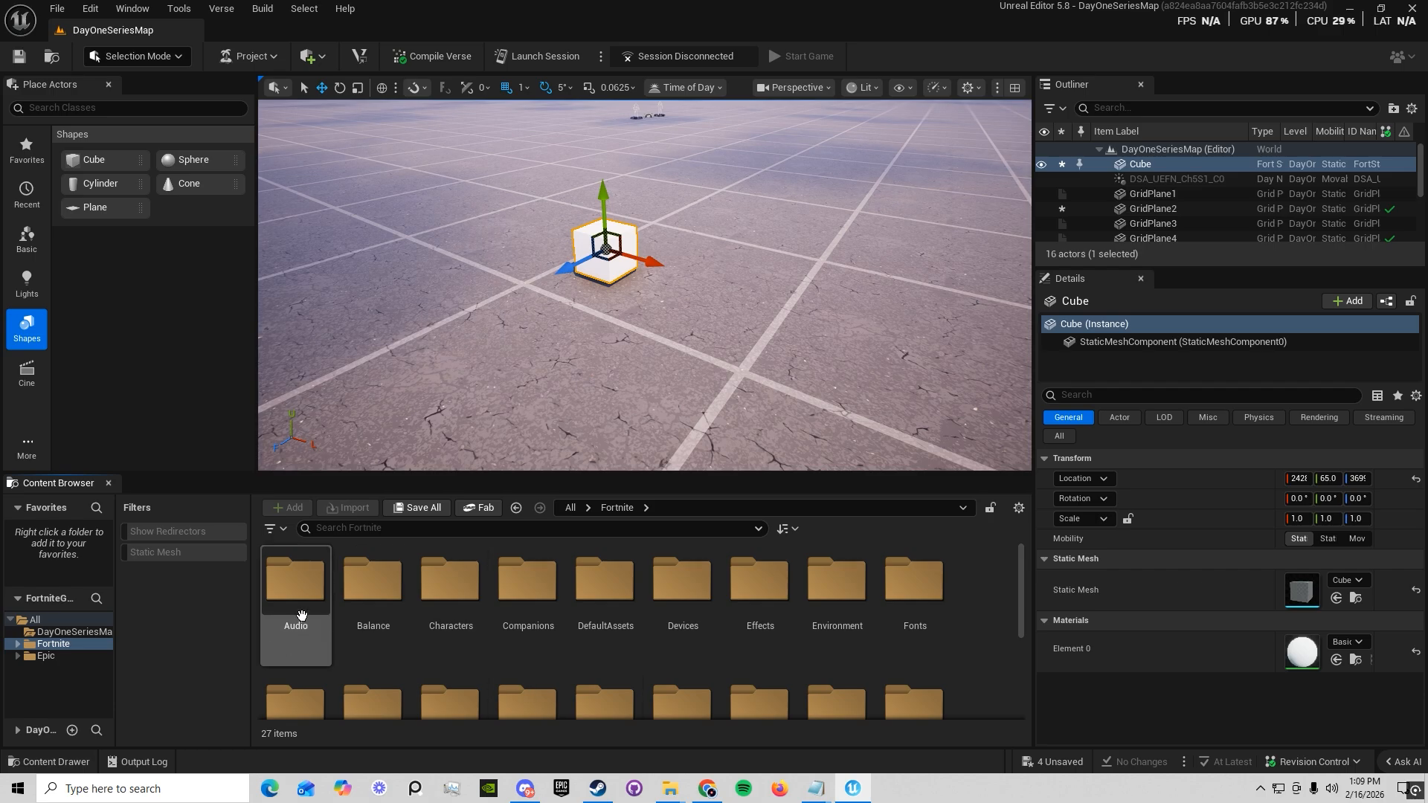
scroll(520, 595, down, 1)
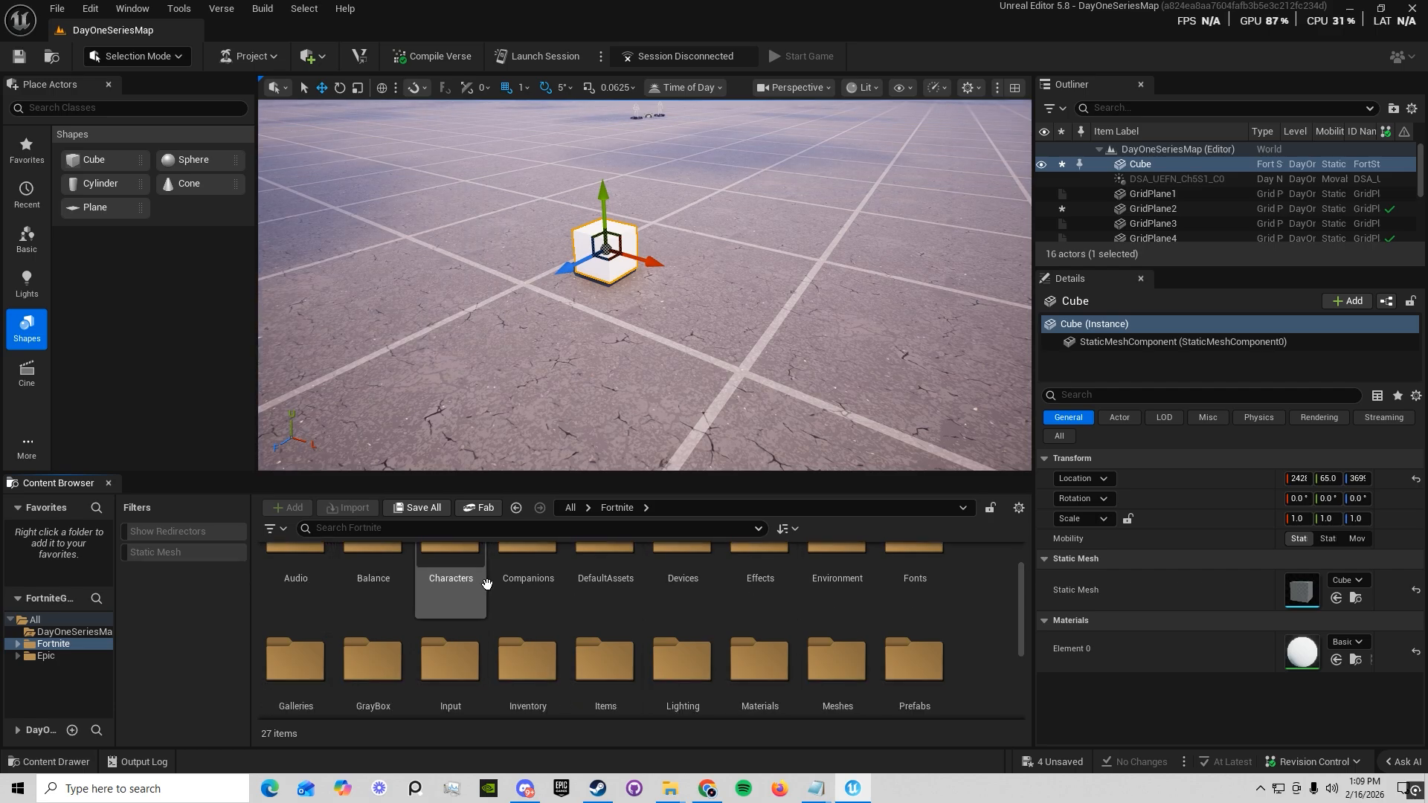
scroll(505, 587, down, 1)
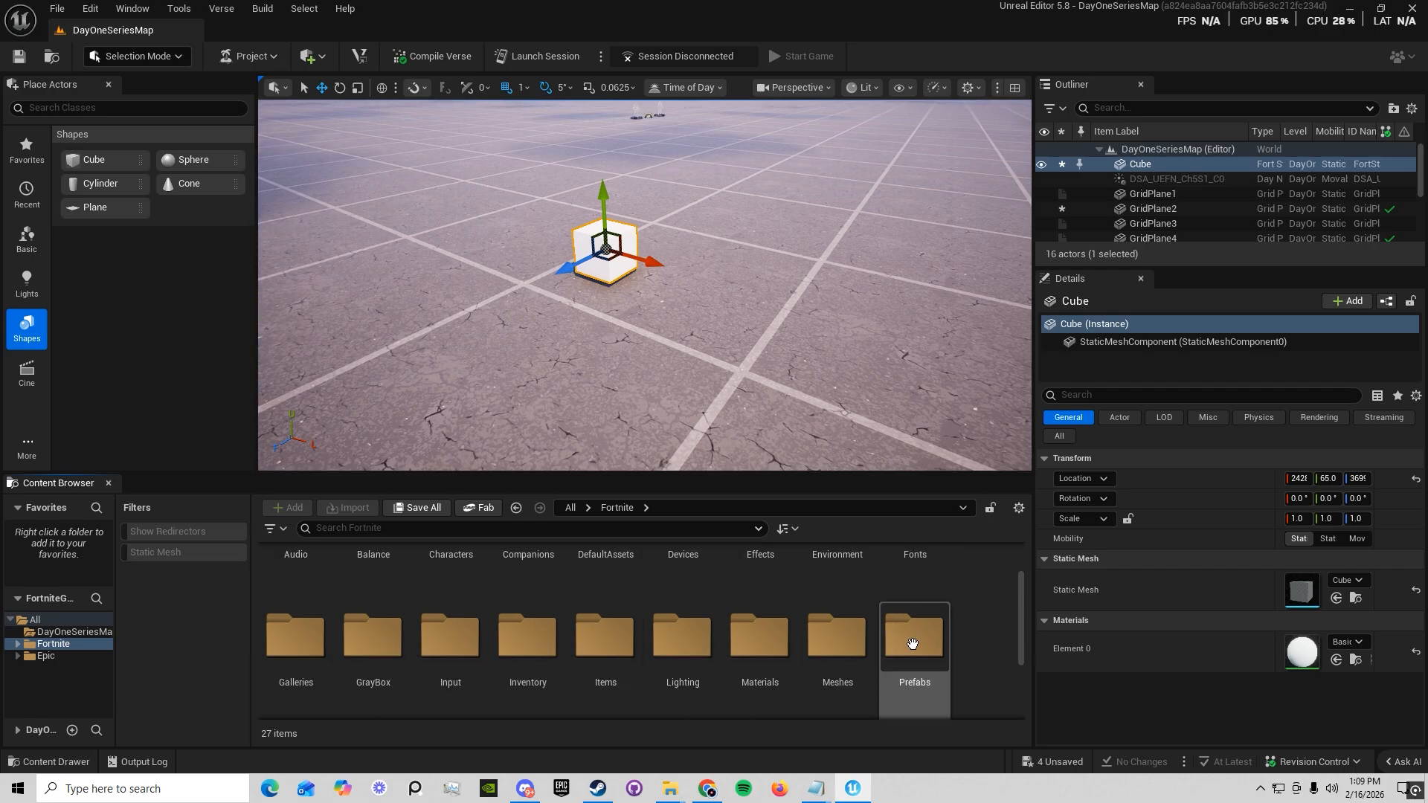
scroll(915, 647, down, 1)
scroll(535, 632, down, 2)
scroll(565, 606, down, 3)
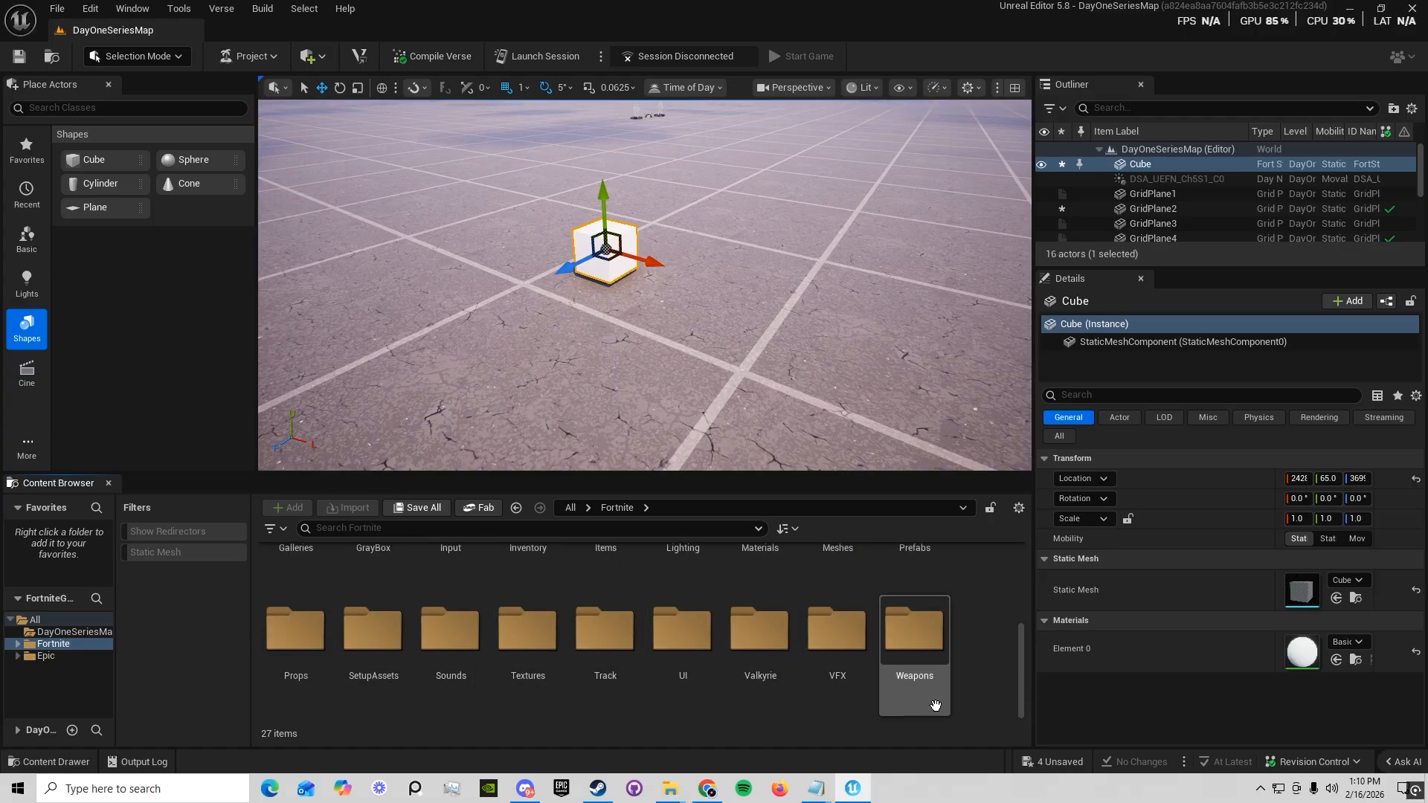
scroll(951, 680, up, 3)
double_click(915, 601)
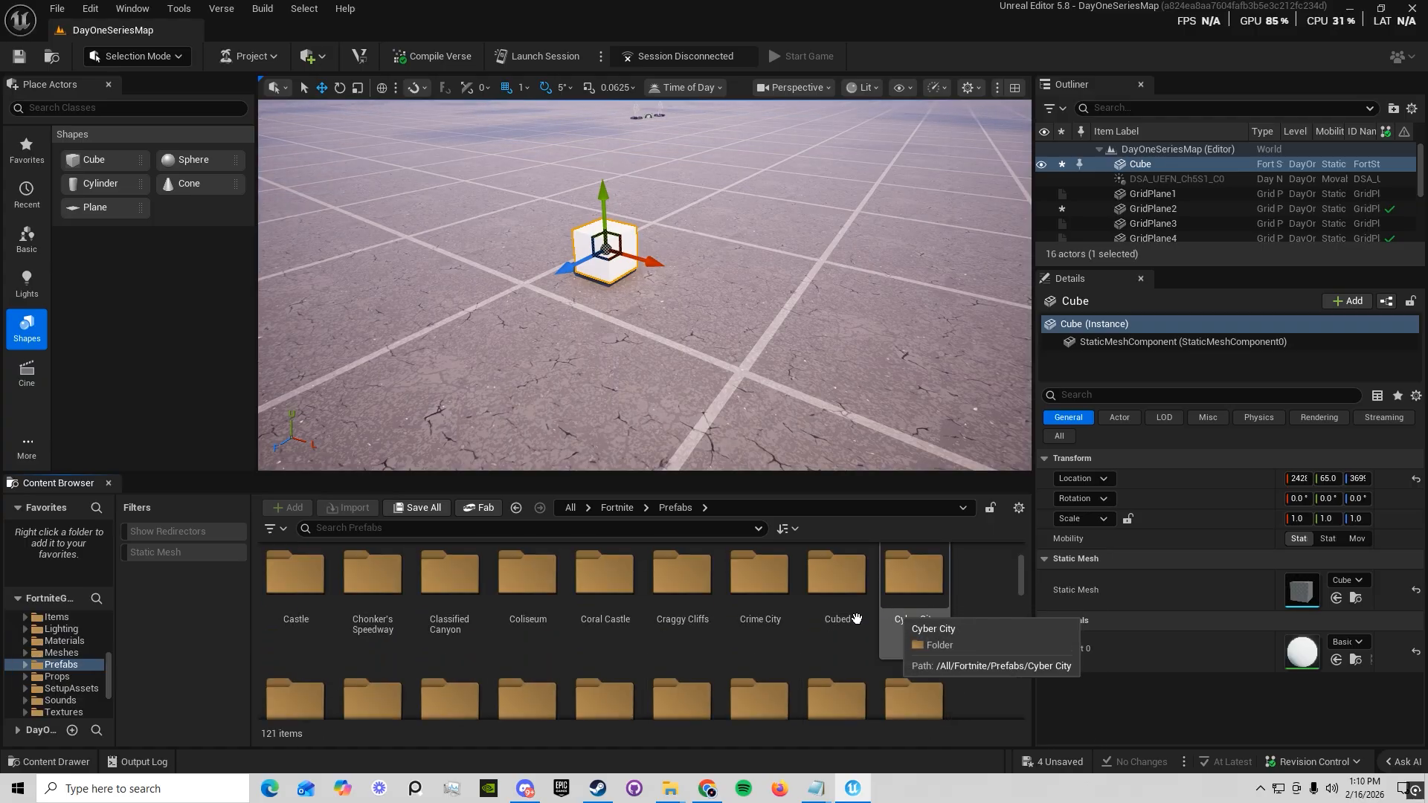
Look through the themed prefab folders and open the Flush Factory folder
scroll(669, 632, down, 5)
scroll(475, 596, down, 2)
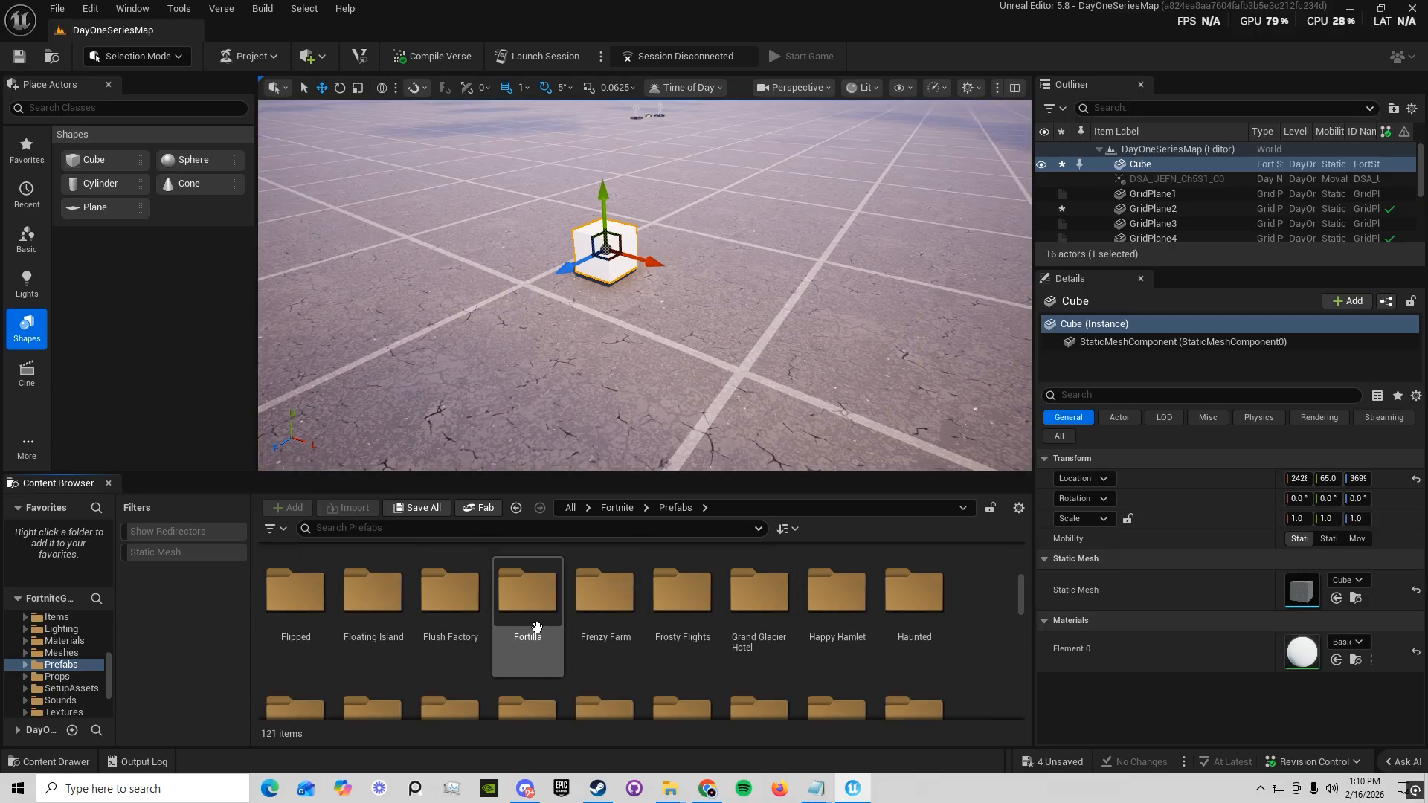
scroll(487, 668, up, 3)
scroll(461, 662, down, 4)
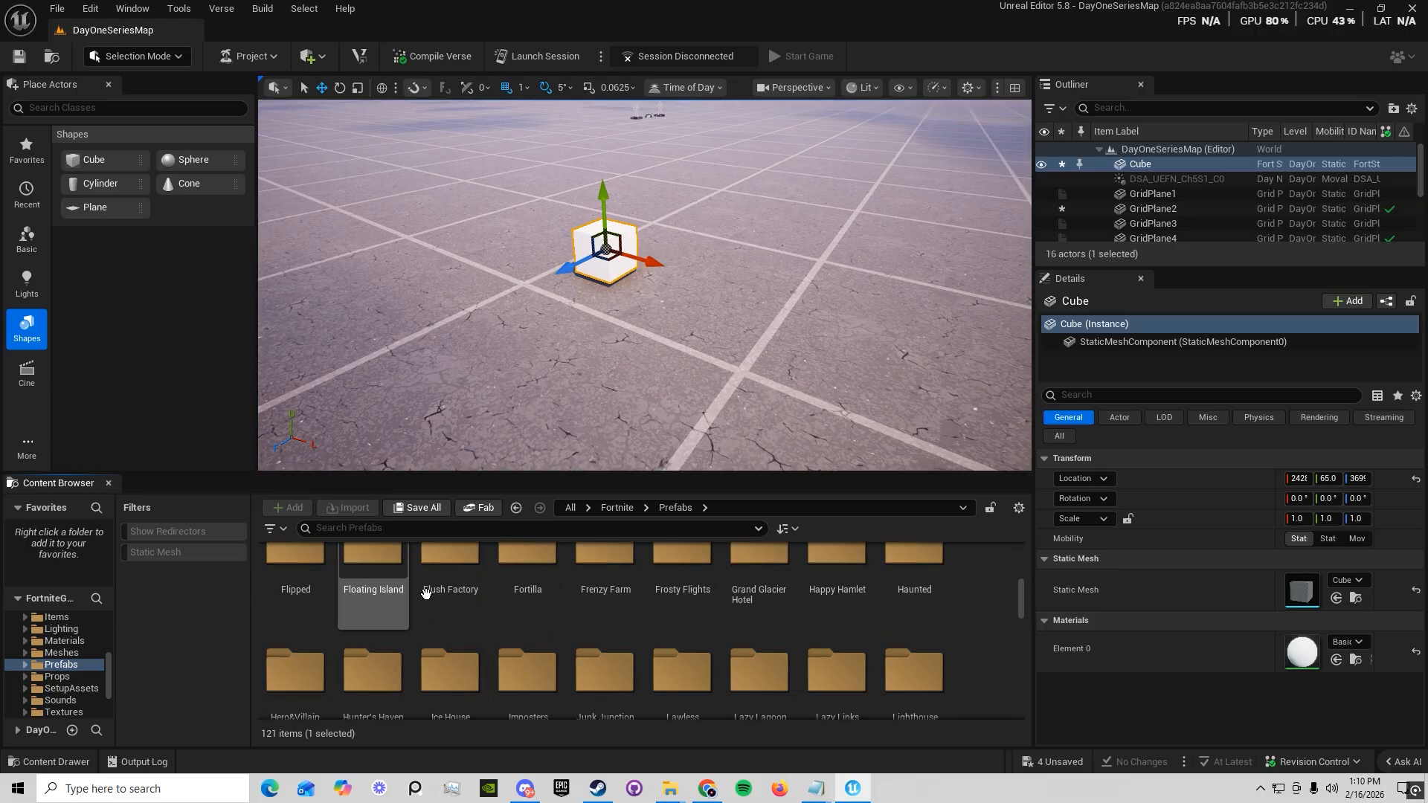
click(446, 580)
click(836, 587)
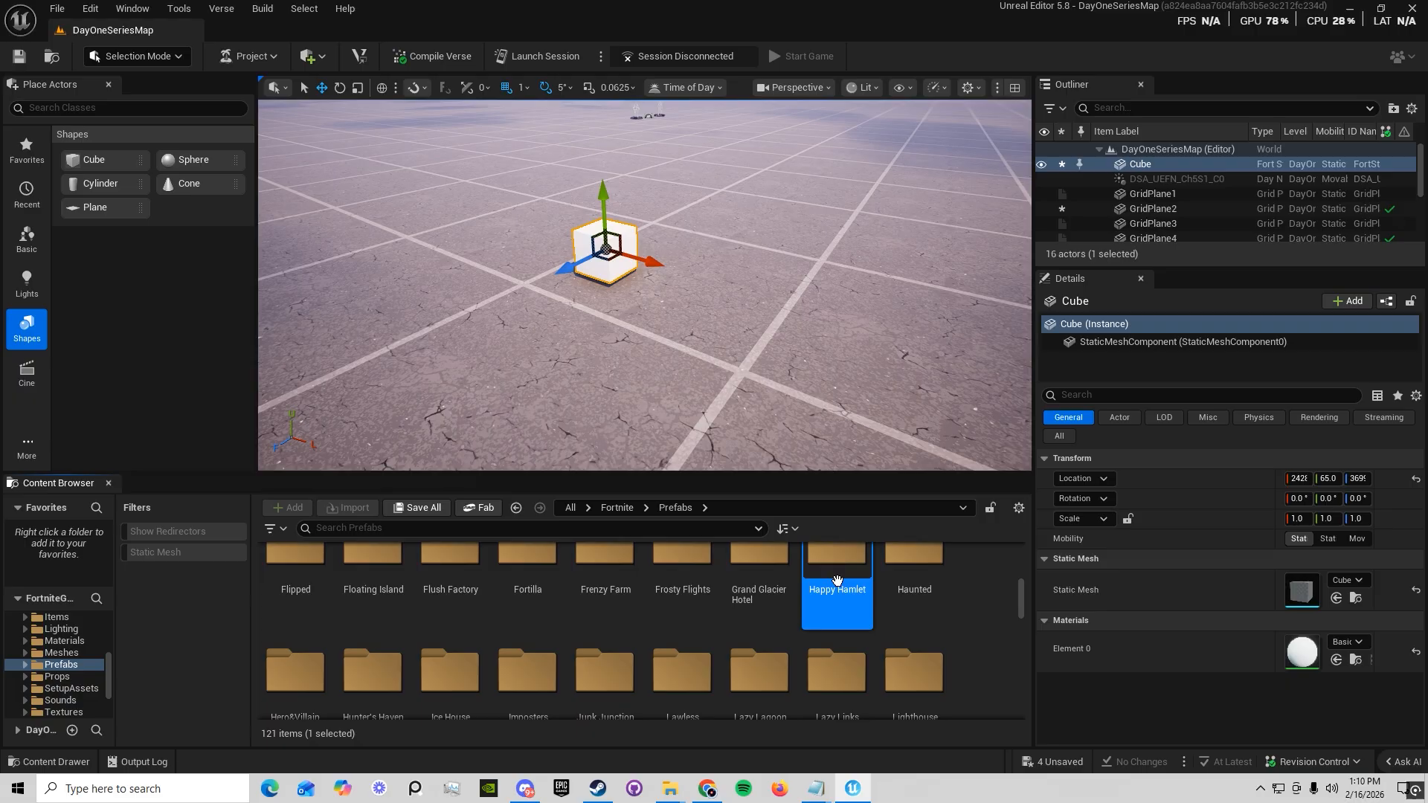
scroll(758, 654, down, 2)
scroll(600, 654, up, 5)
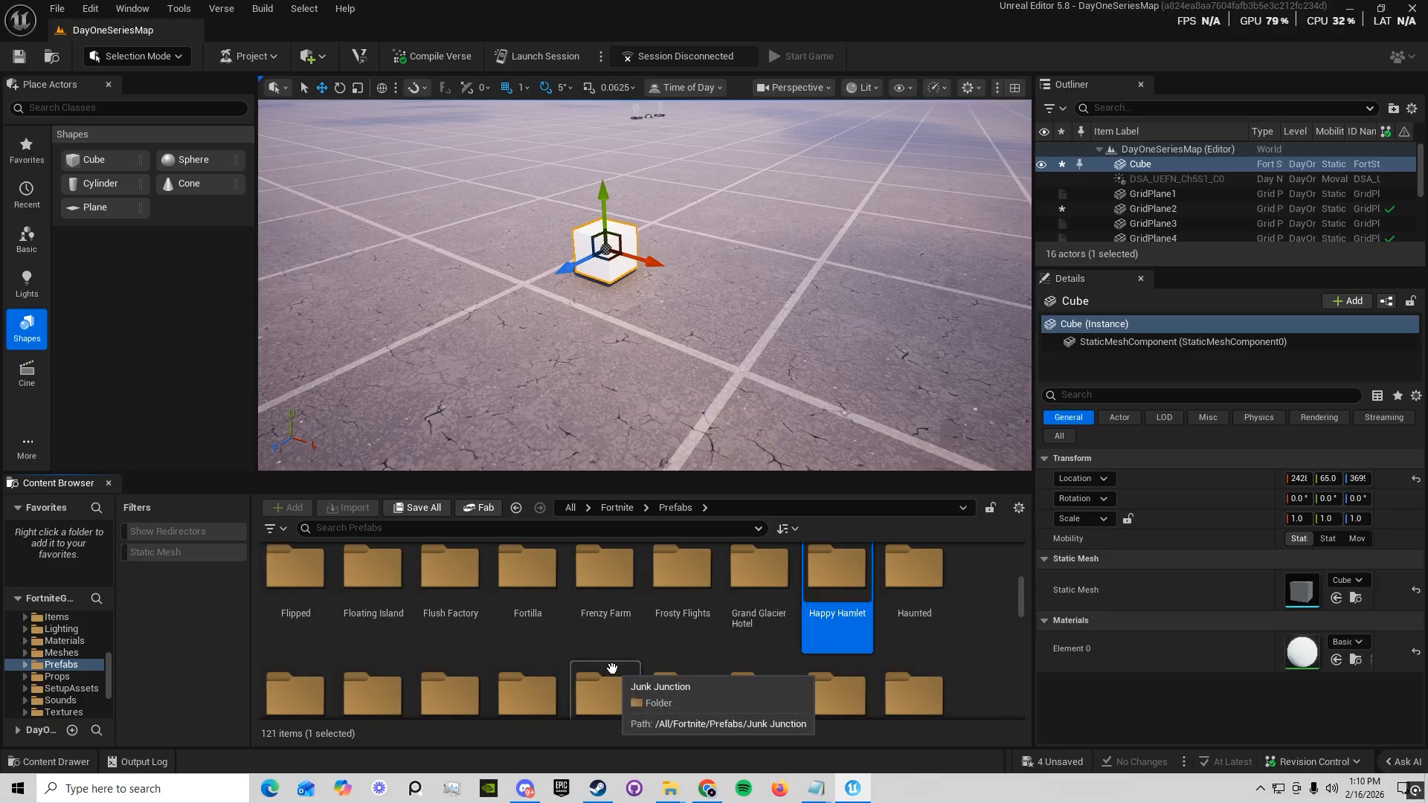
double_click(450, 632)
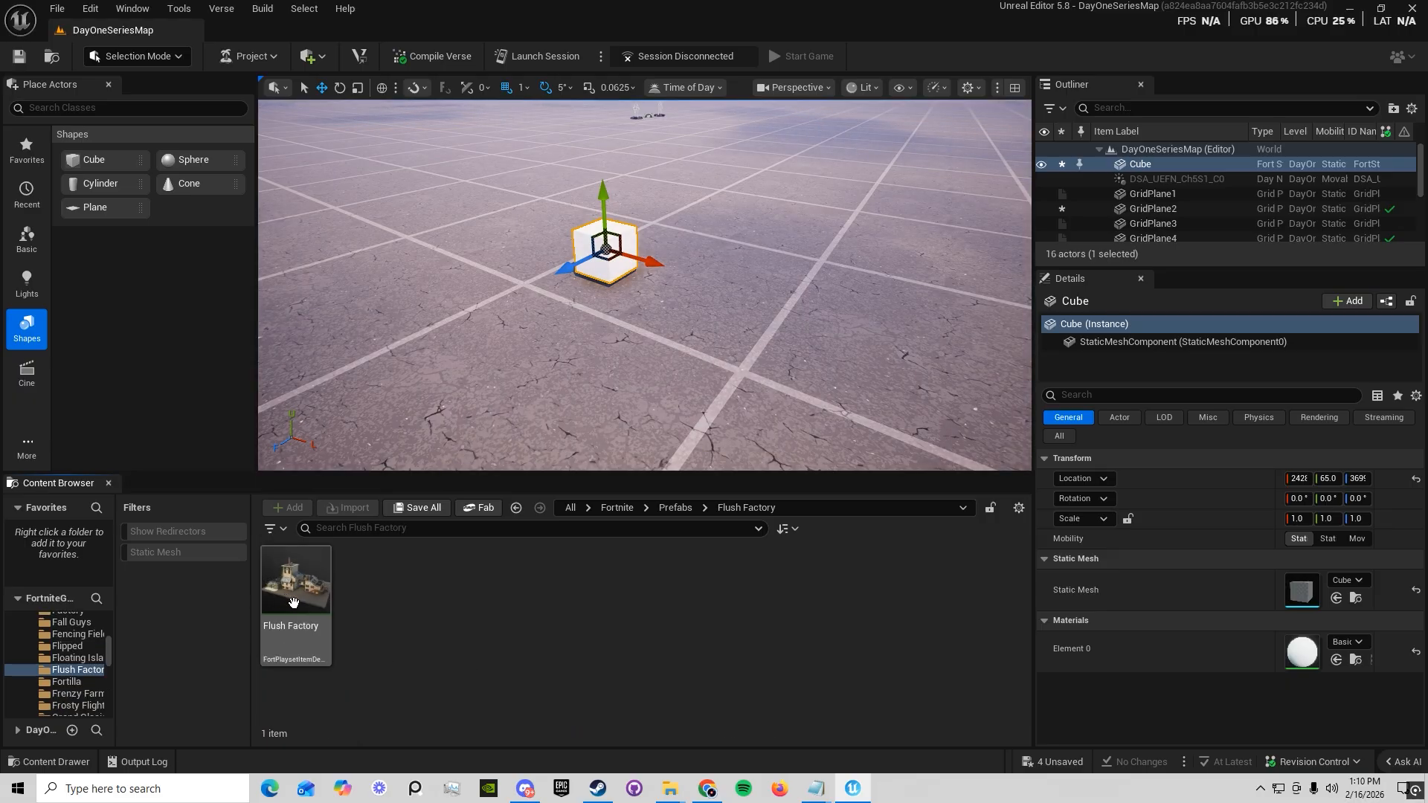
Place the Flush Factory prefab on the floor grid near the cube
key(s)
right_drag(439, 416, 431, 357)
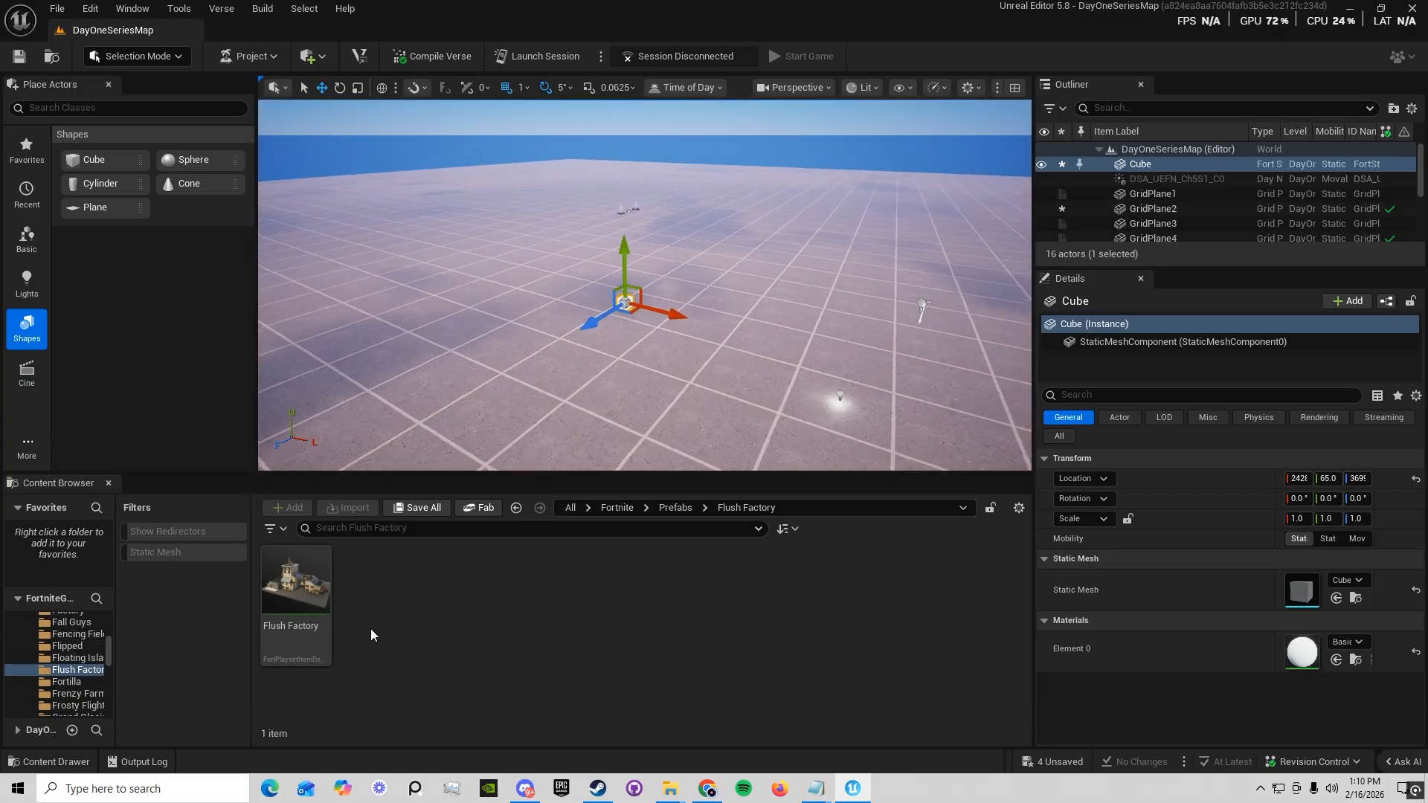
drag(308, 601, 684, 231)
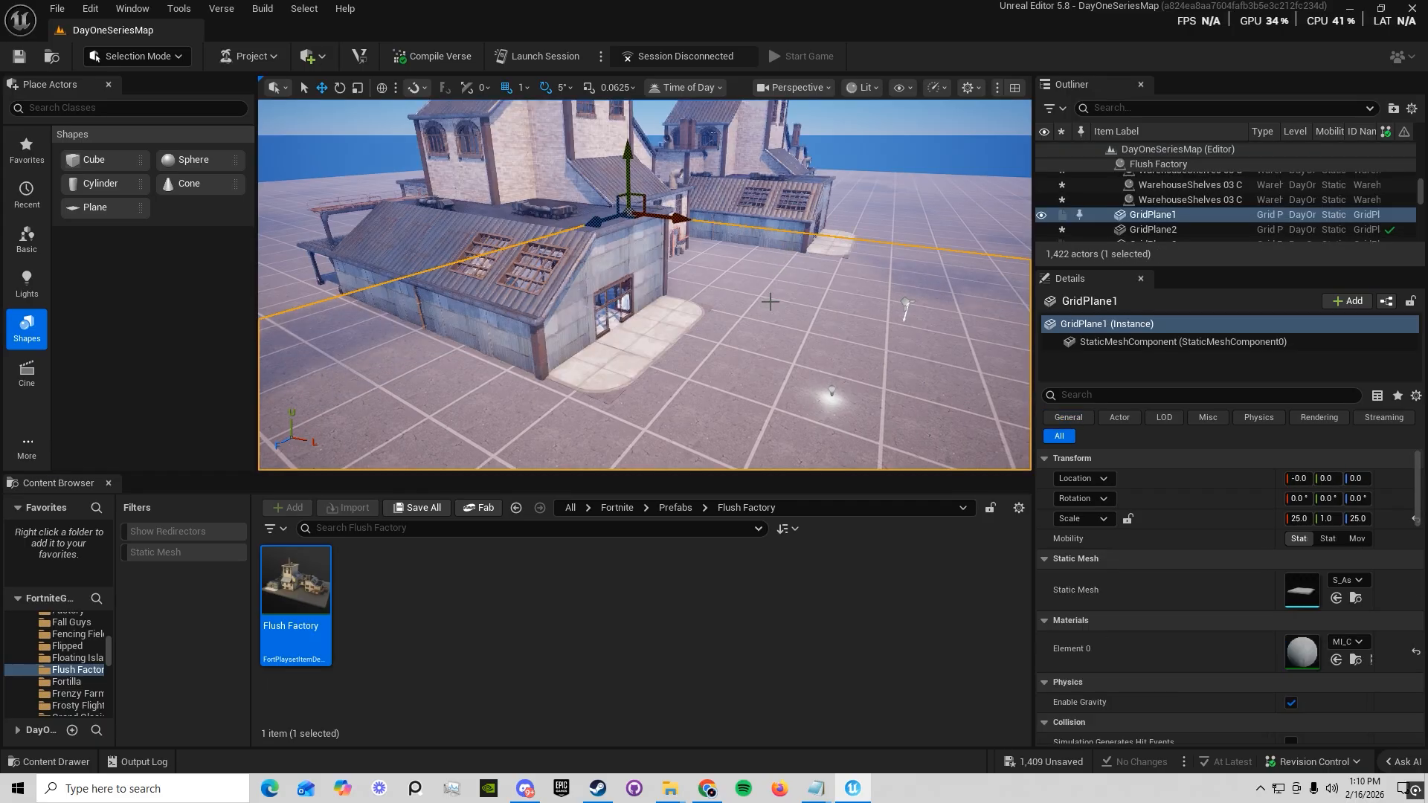
Move two adjacent Factory Wall 3 C pieces out of the factory's side wall onto the open floor in front
click(676, 213)
right_drag(676, 213, 563, 301)
key(w)
double_click(782, 244)
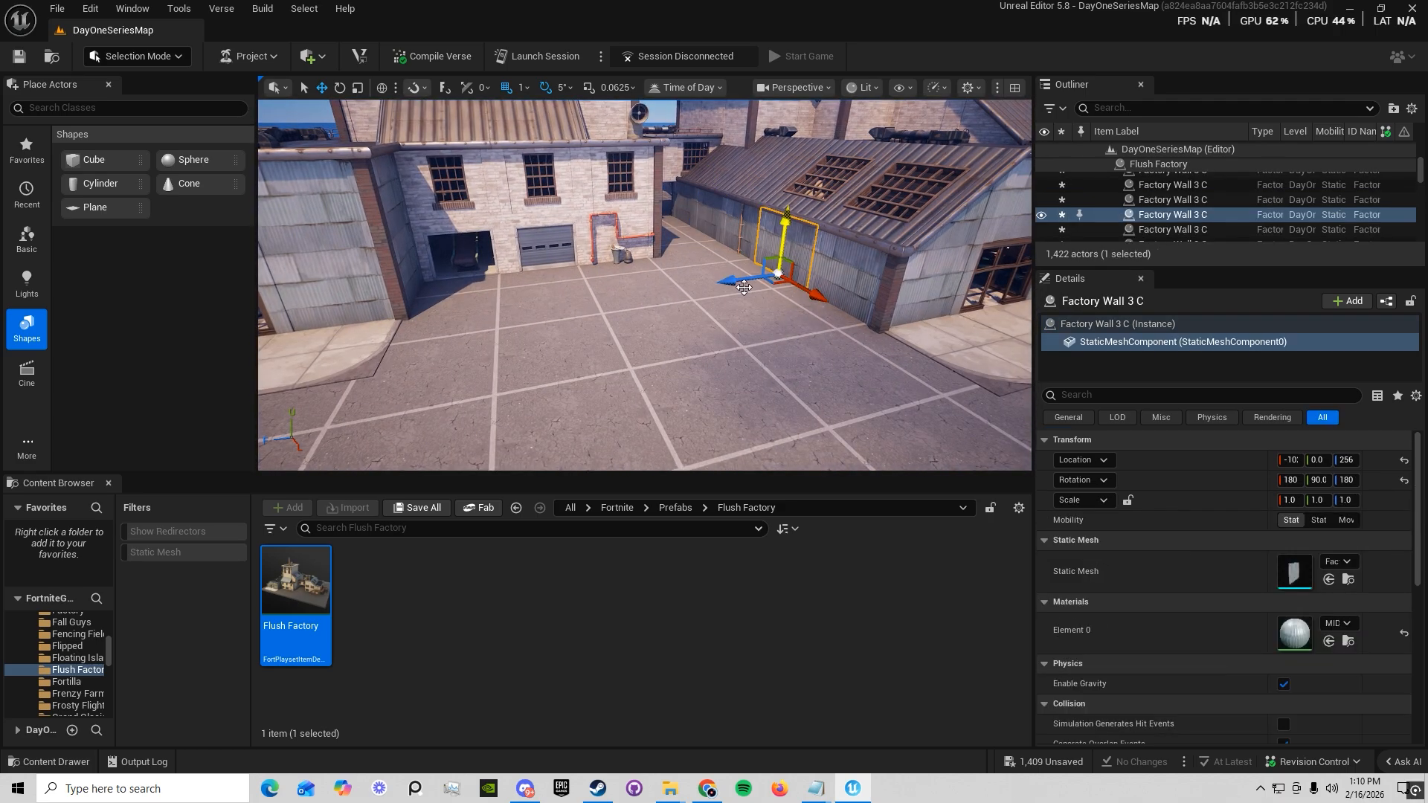
drag(738, 289, 684, 445)
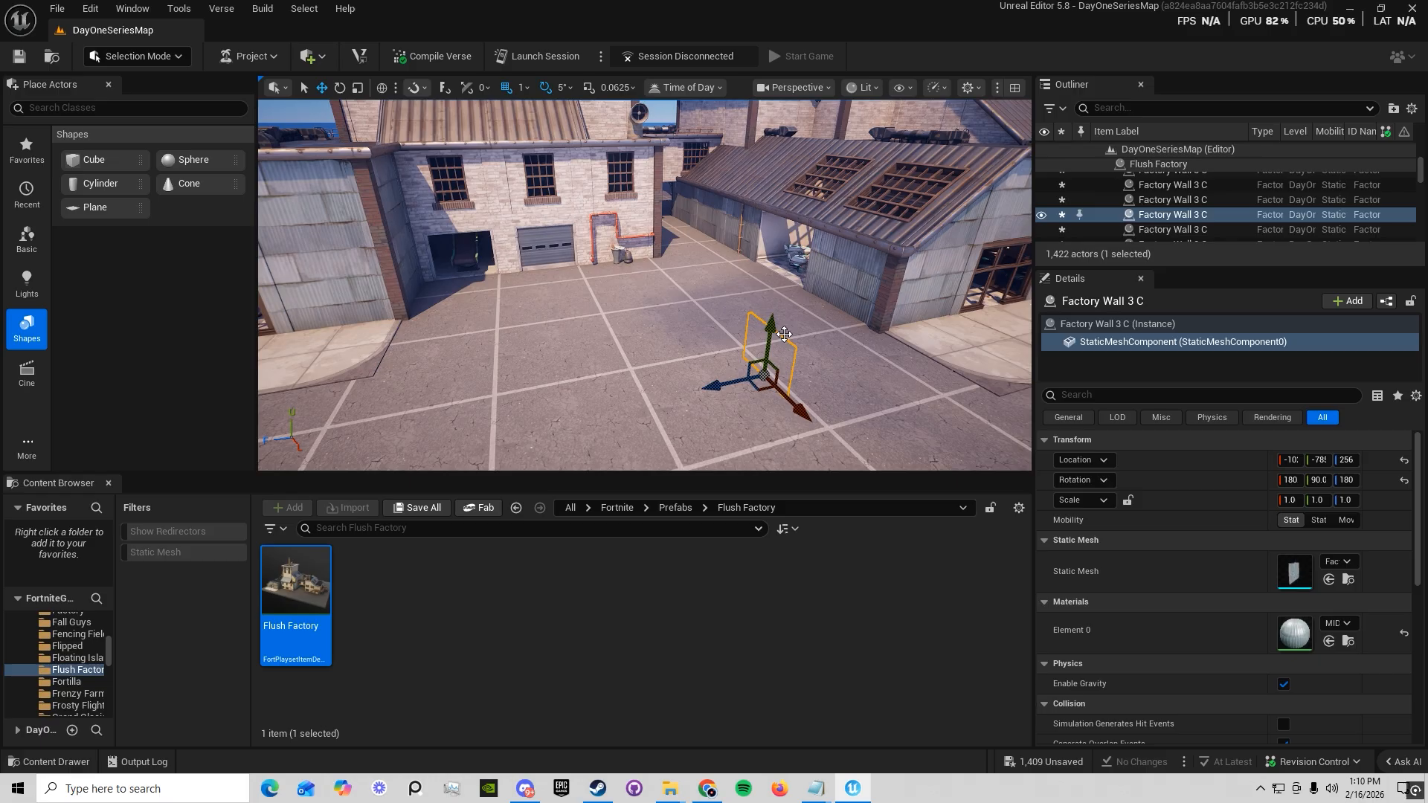
click(879, 258)
drag(853, 257, 844, 349)
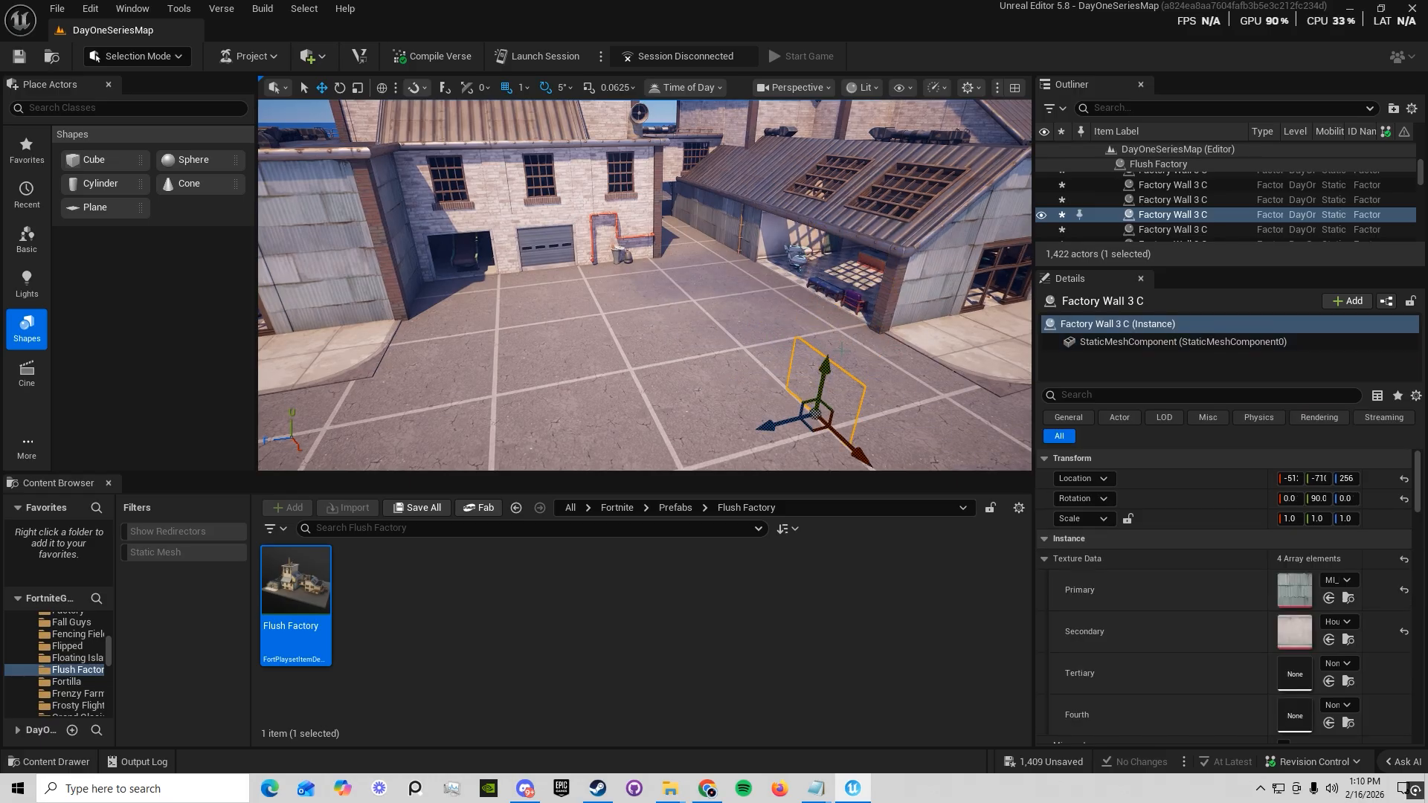
Delete two of the pieces inside the opened part of the factory
click(854, 307)
right_drag(853, 305, 789, 279)
click(832, 300)
key(Delete)
click(811, 287)
key(Delete)
Return to the Fortnite content folder and open its Props folder
key(s)
key(w)
key(w)
key(s)
key(s)
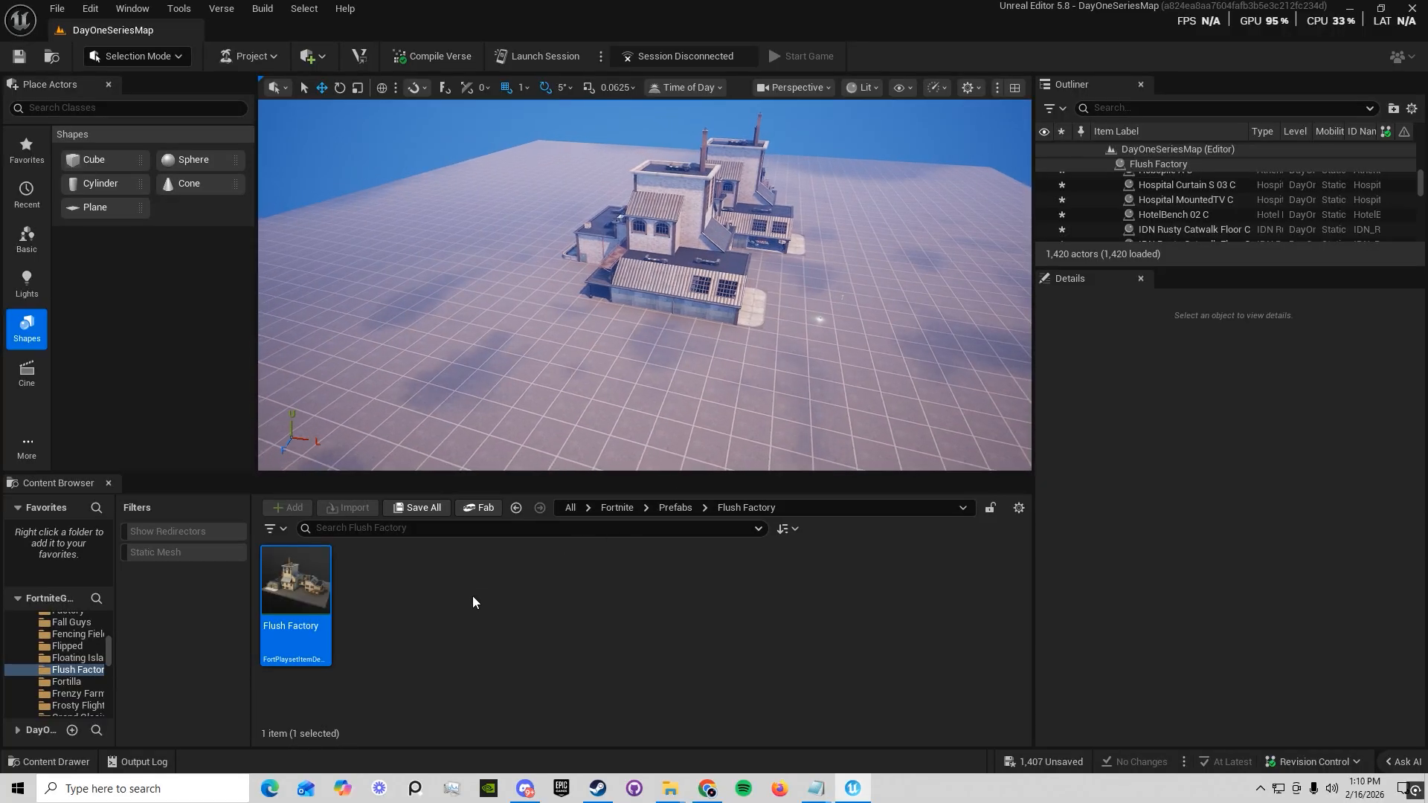
click(674, 509)
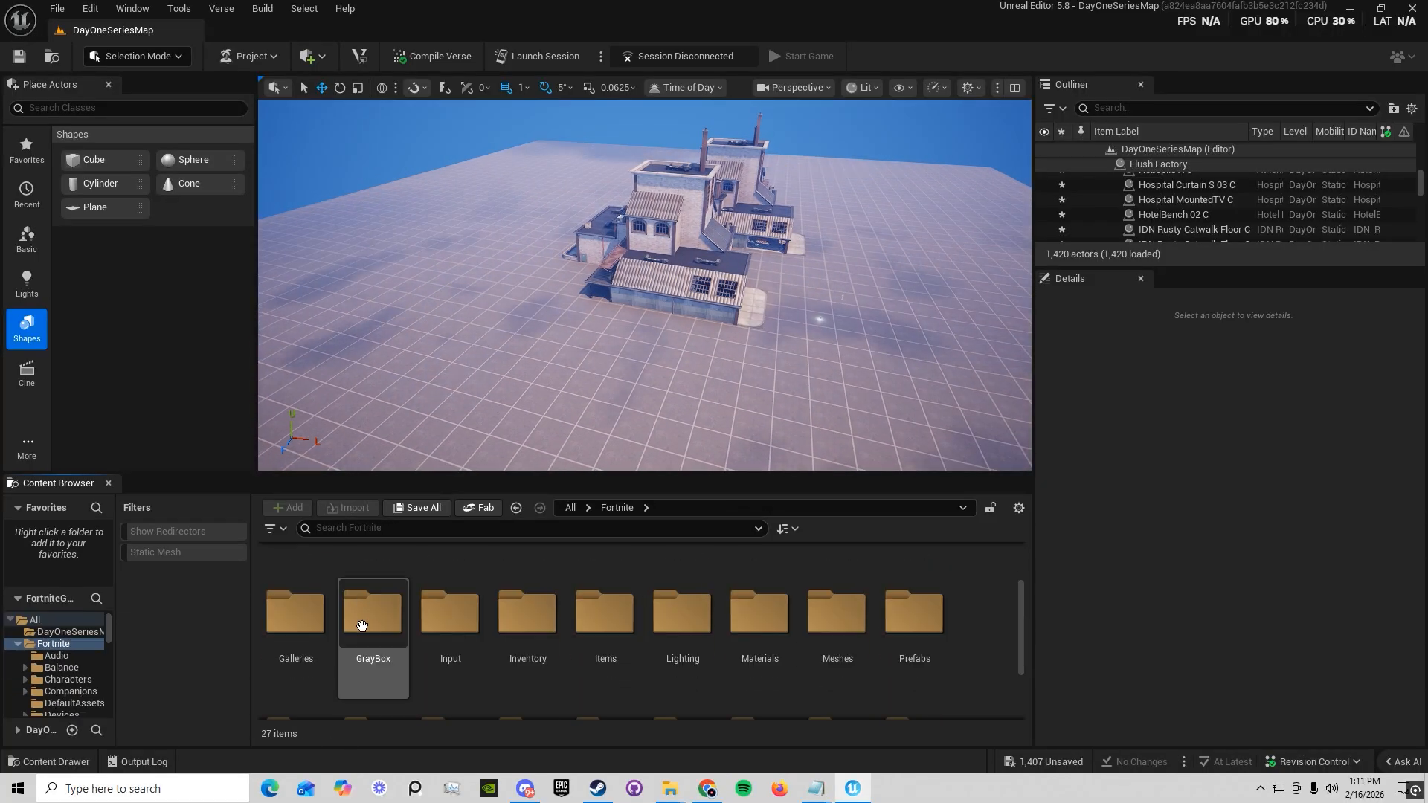
scroll(360, 622, down, 1)
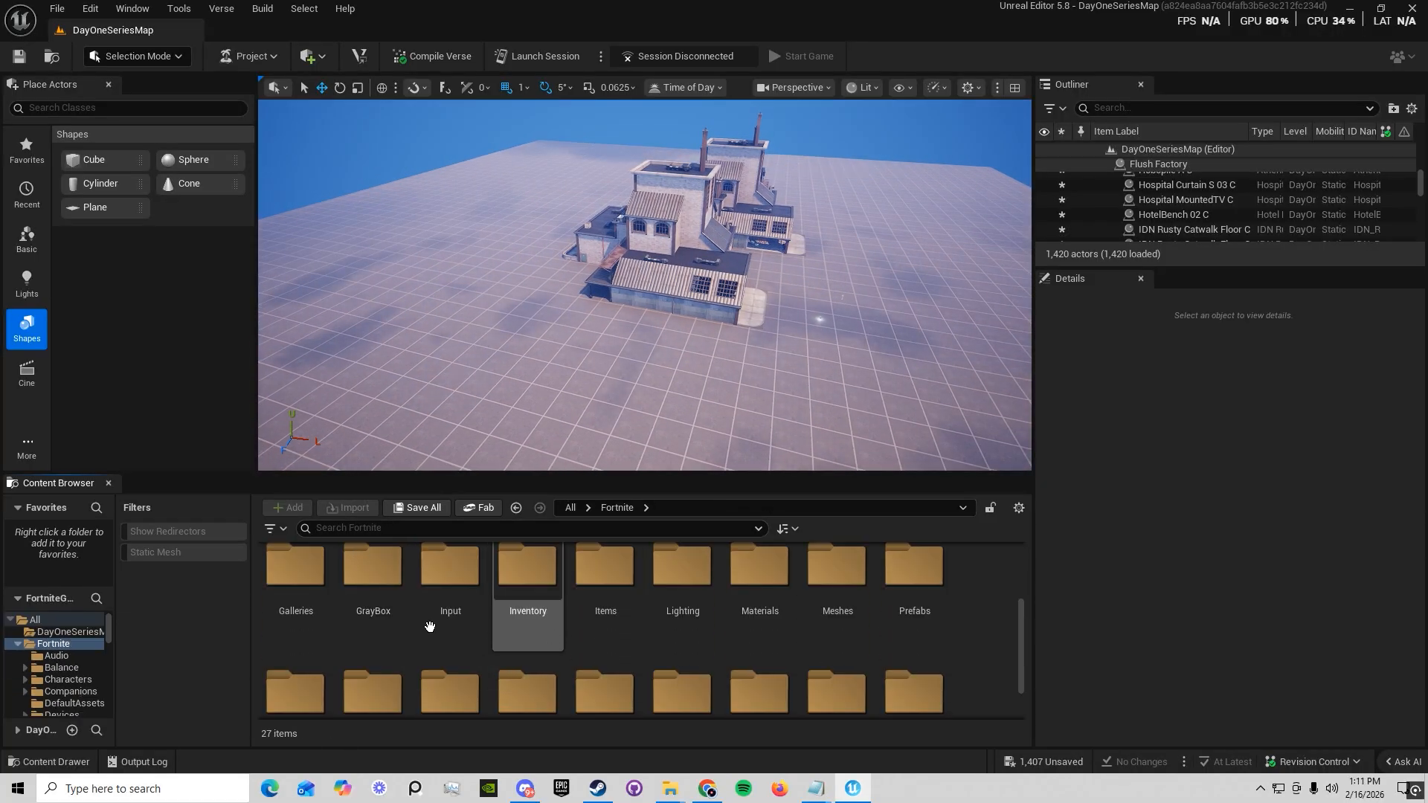
scroll(718, 297, up, 8)
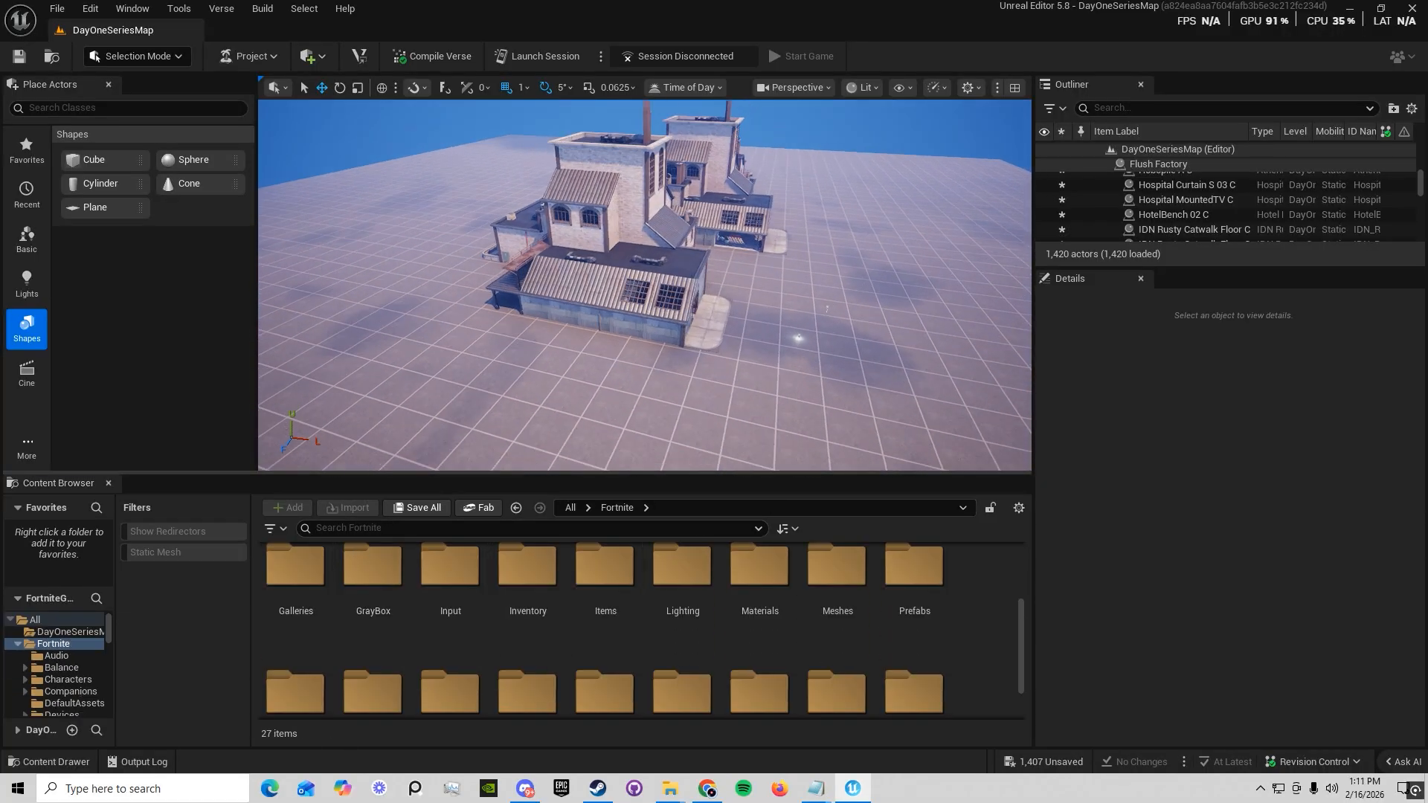
scroll(718, 297, up, 1)
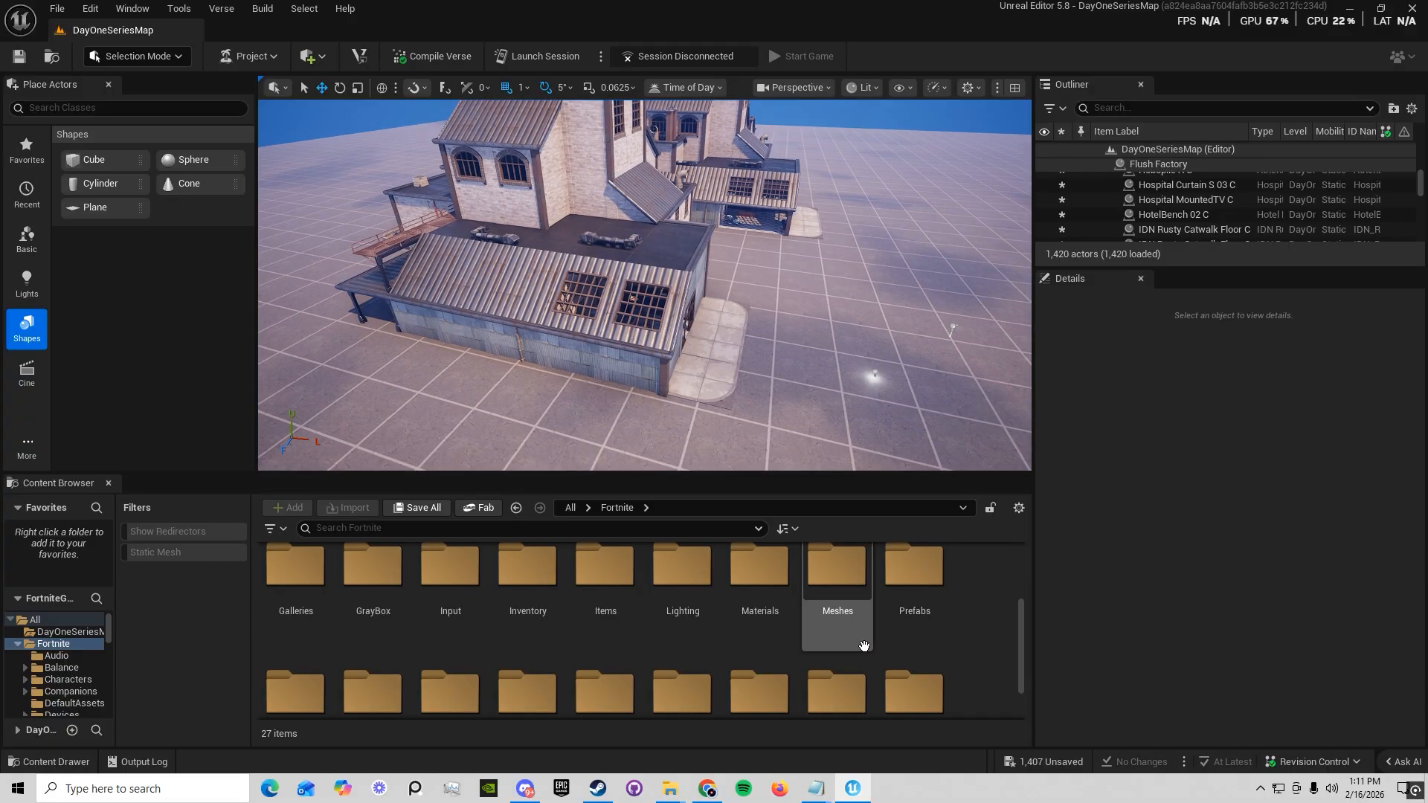
scroll(864, 644, down, 1)
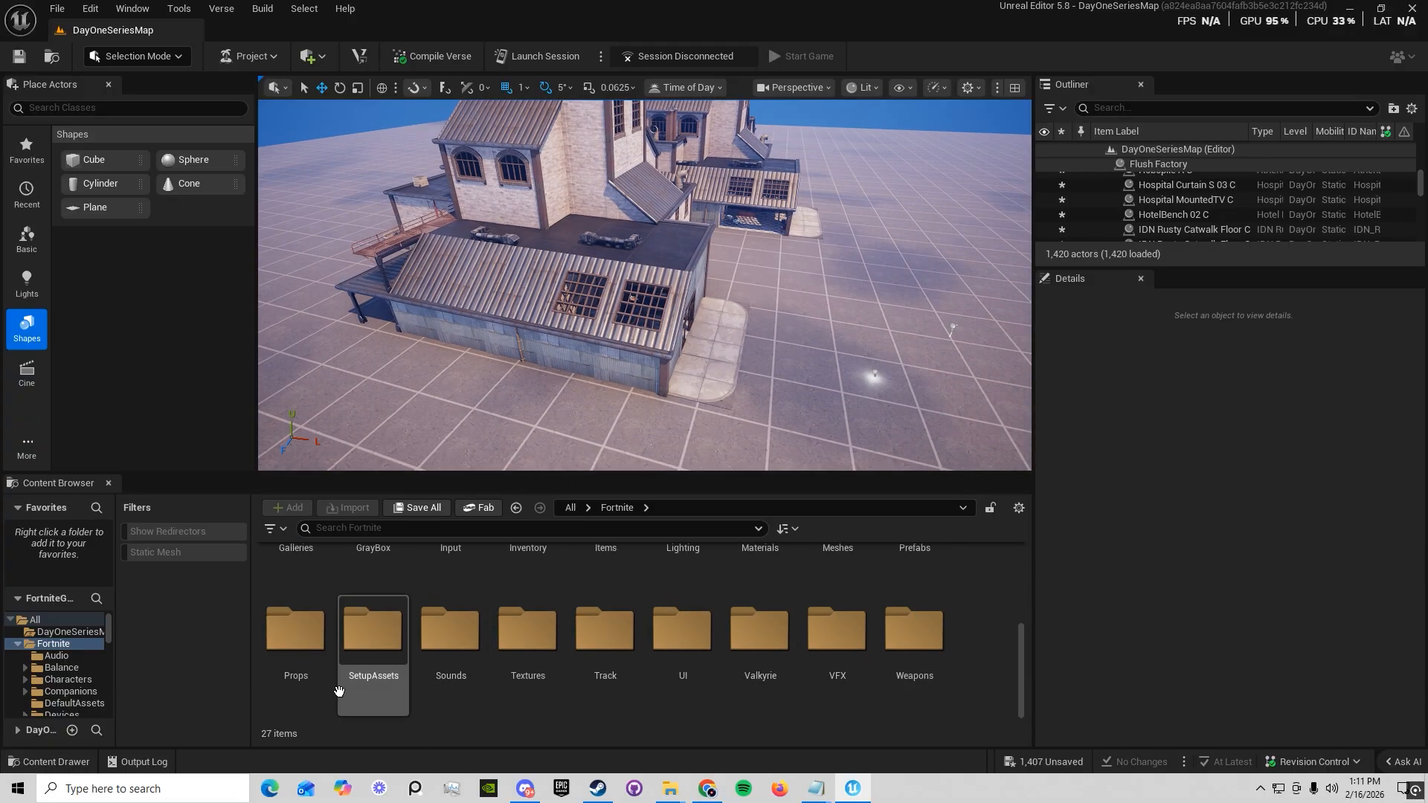
double_click(305, 673)
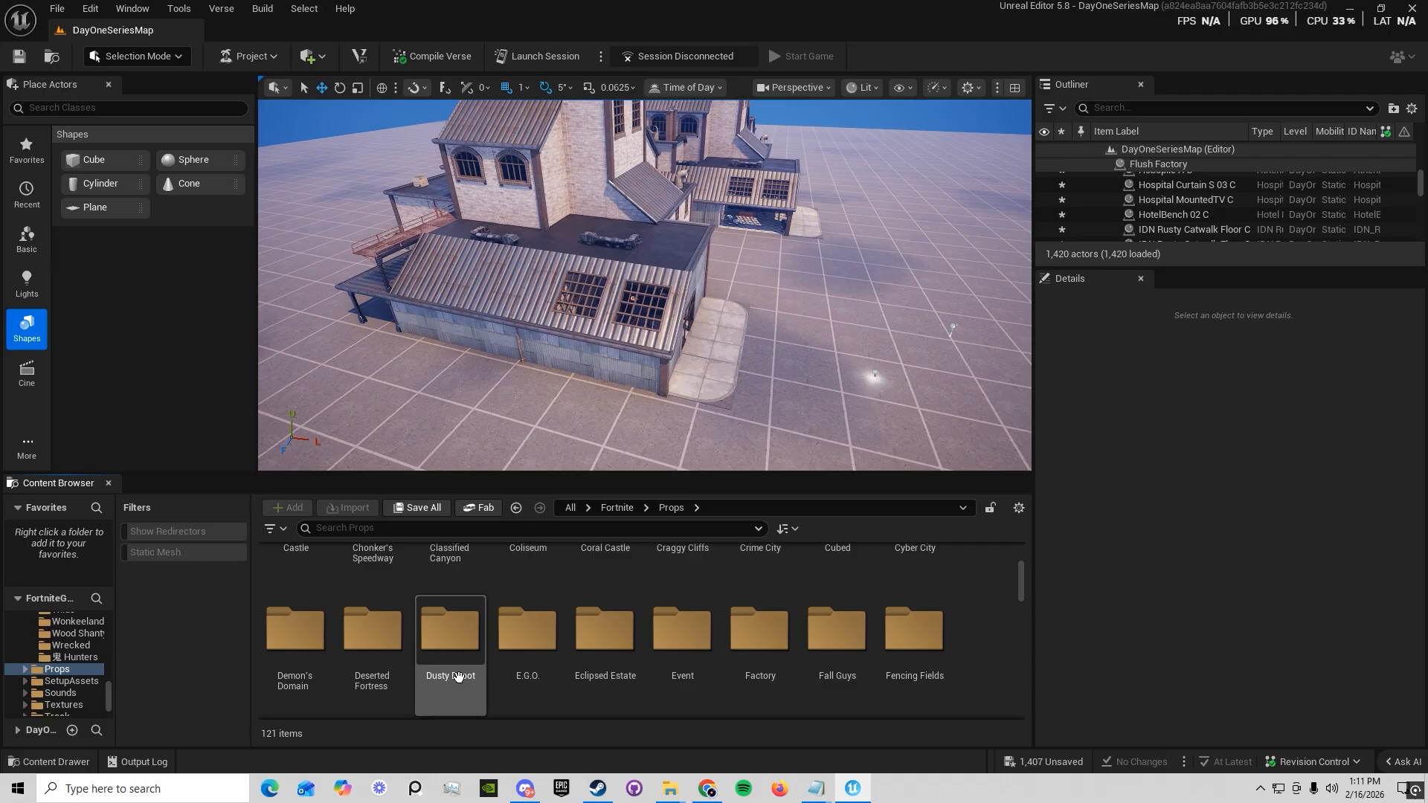
Open the Flush Factory folder among the prop folders
scroll(487, 666, up, 3)
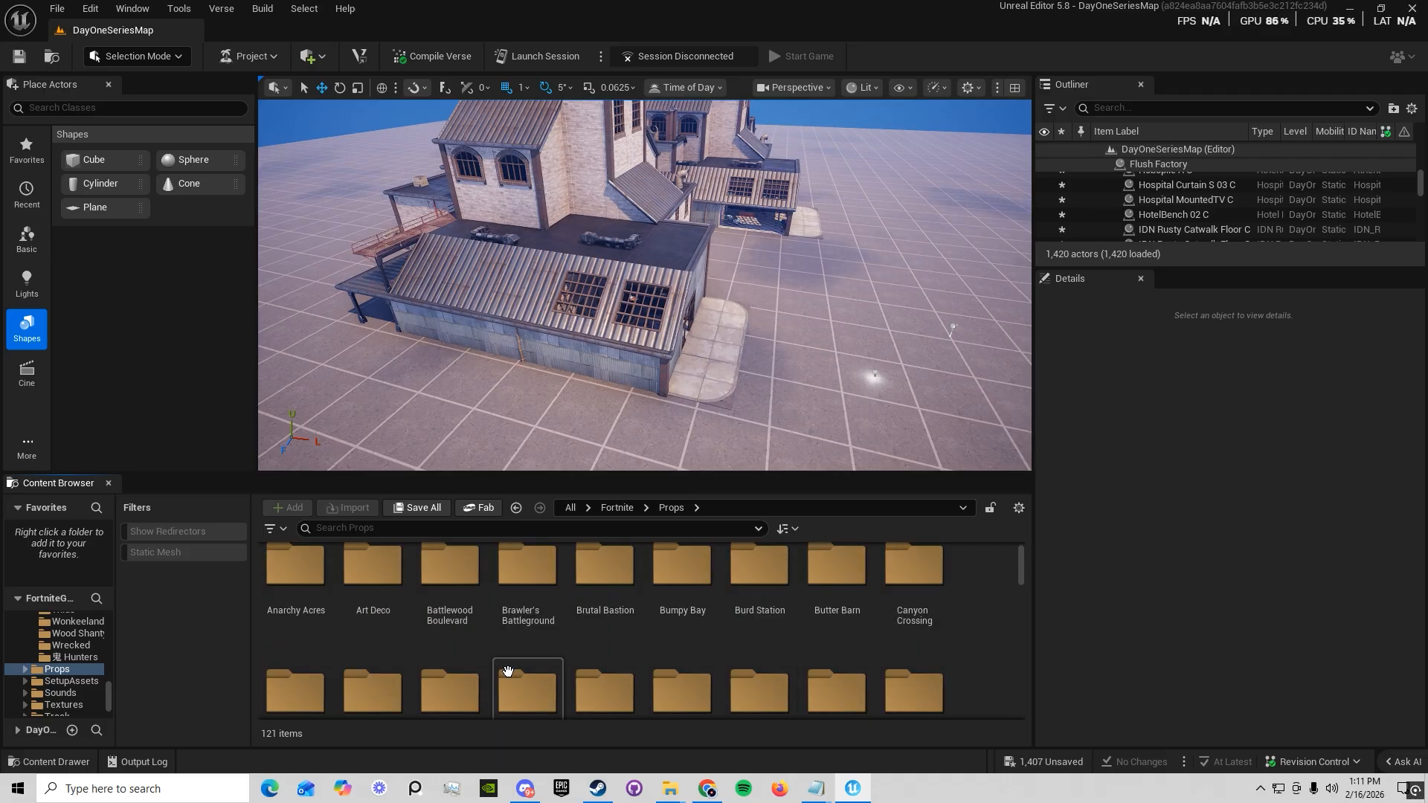
scroll(508, 672, up, 1)
double_click(449, 612)
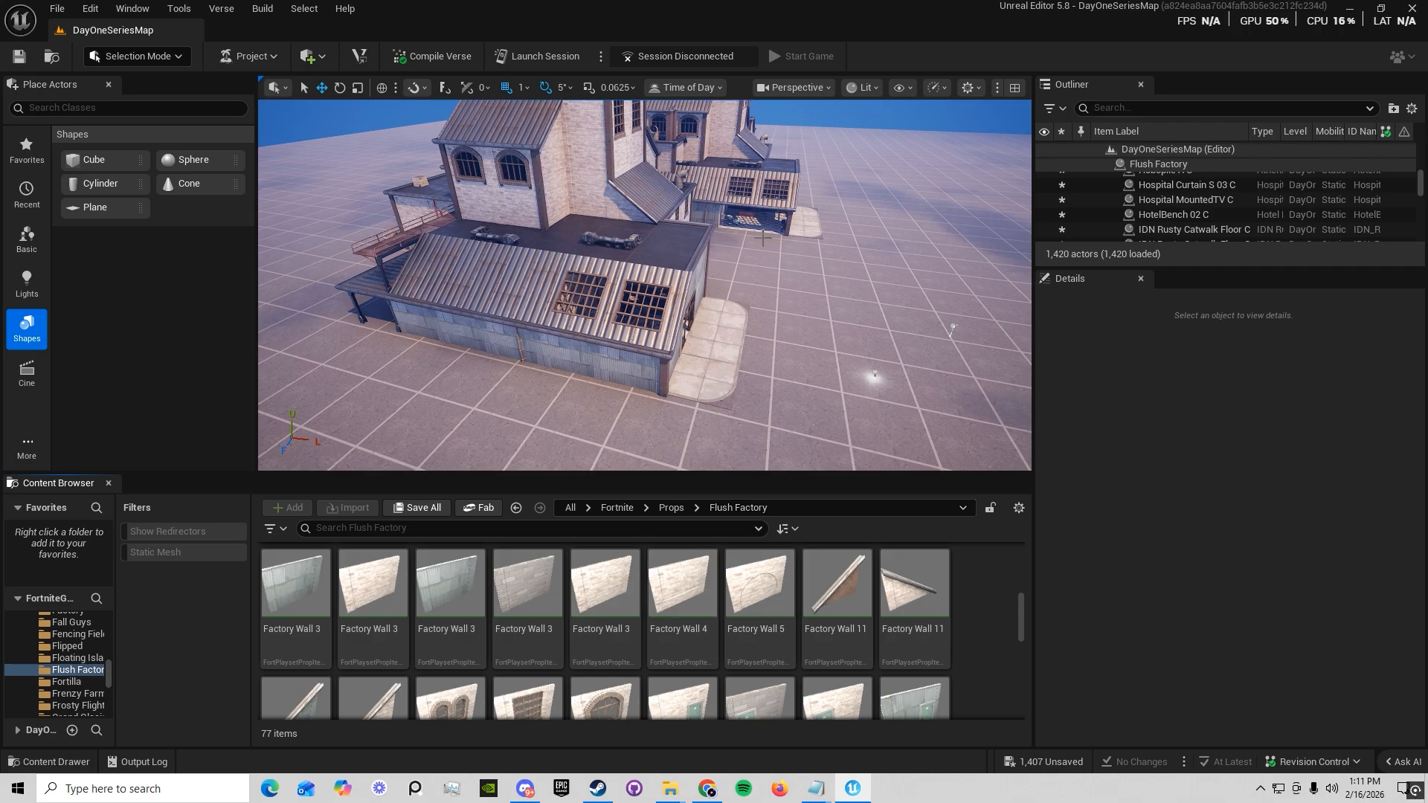
Place two Factory Wall 18 pieces with doors next to each other on the open floor beside the factory
mouse_move(762, 238)
right_down()
mouse_move(714, 223)
mouse_move(765, 253)
right_up()
scroll(781, 568, down, 2)
right_drag(855, 357, 774, 436)
drag(681, 595, 755, 390)
right_drag(755, 390, 647, 417)
key(w)
drag(836, 603, 778, 400)
click(778, 400)
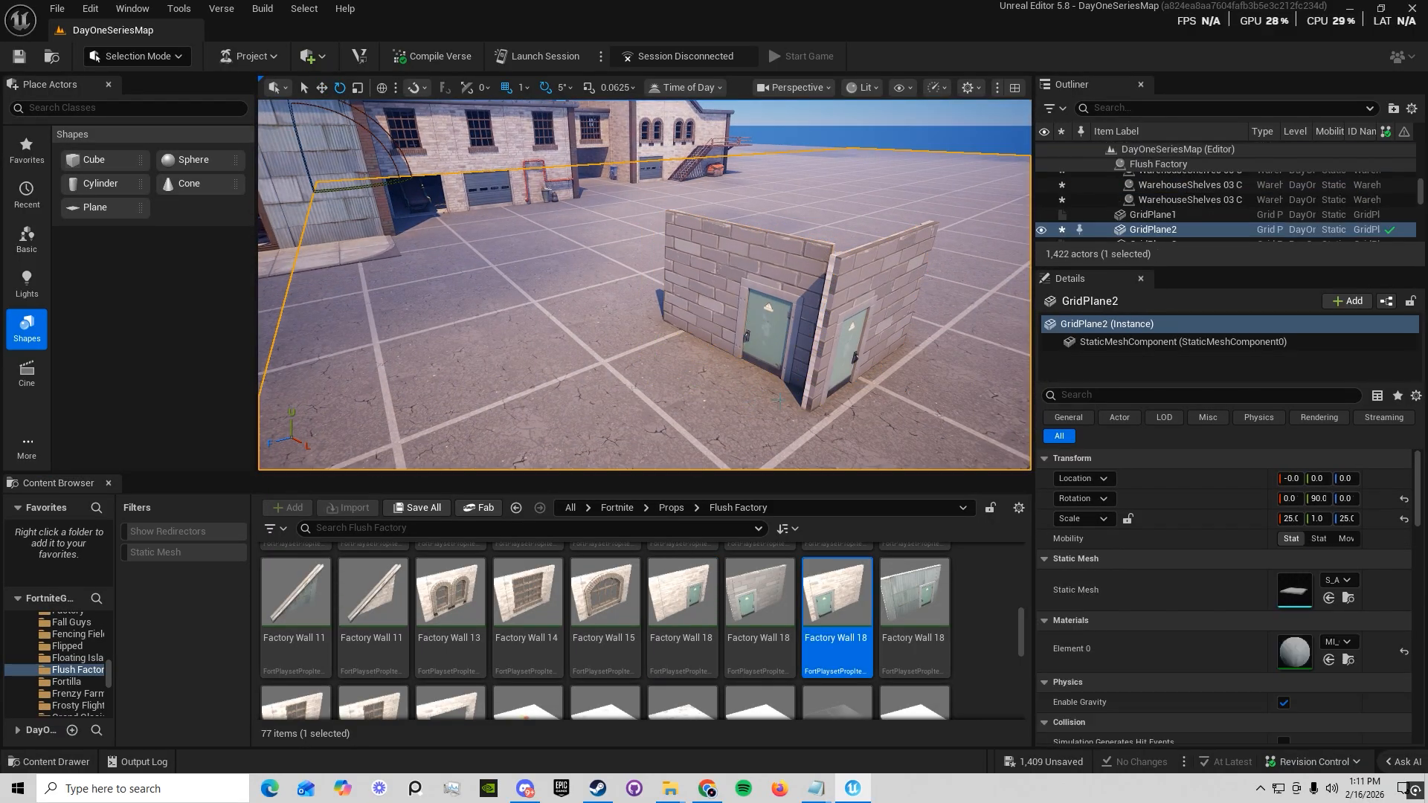
Delete the two placed door walls from the floor
click(764, 301)
key(d)
right_drag(764, 301, 756, 372)
key(s)
key(Delete)
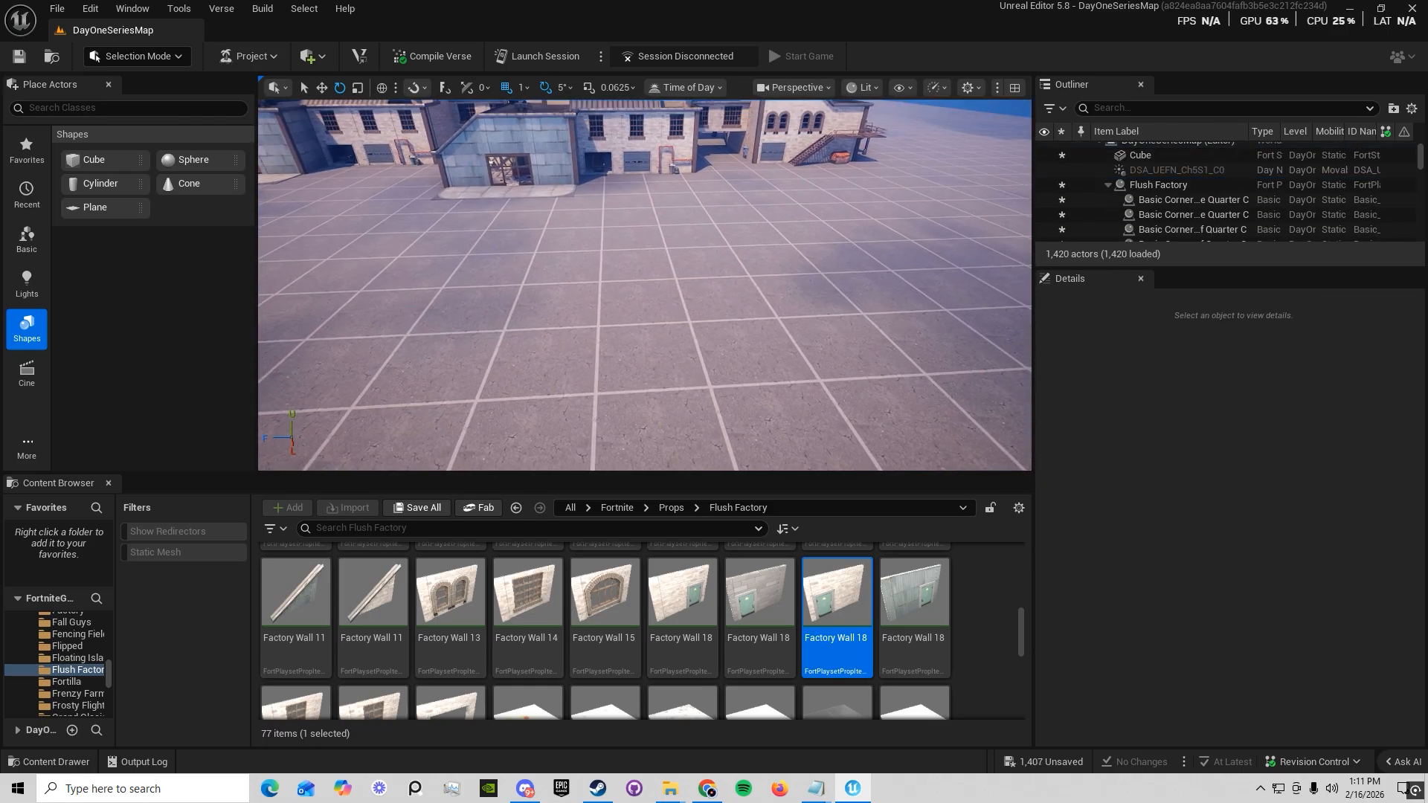
Go back up to the root All folder and open the DayOneSeriesMap project folder
click(667, 515)
click(866, 546)
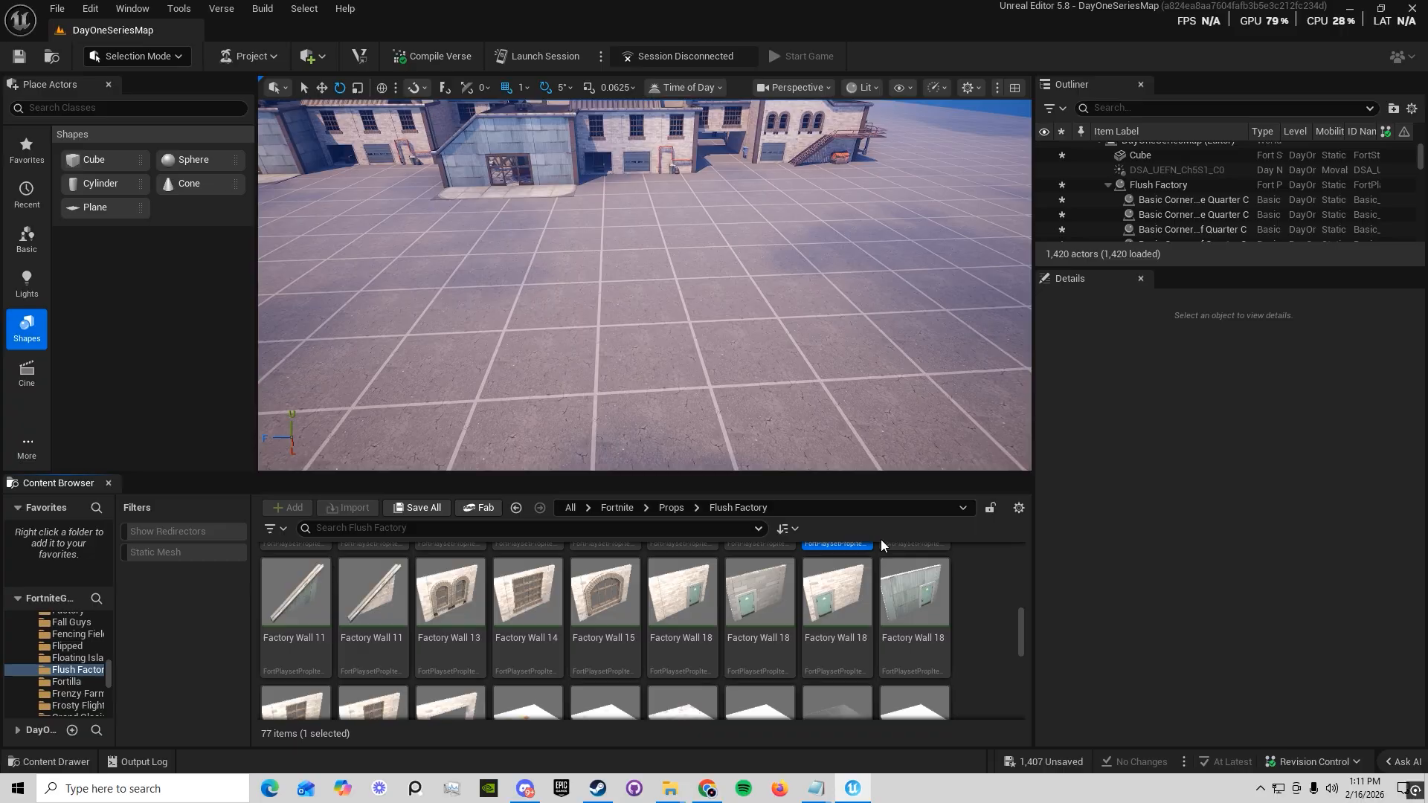
click(623, 509)
scroll(653, 669, up, 5)
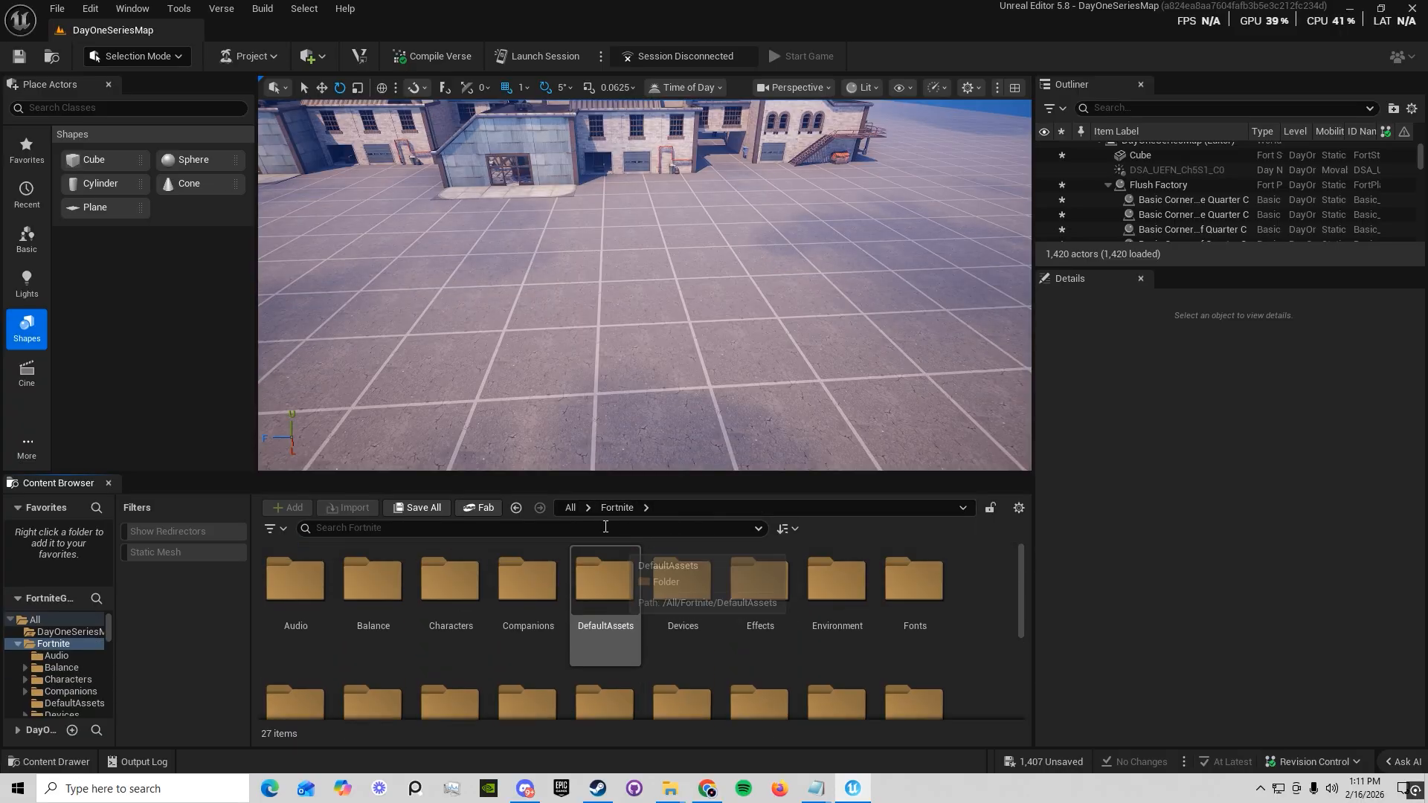
click(573, 507)
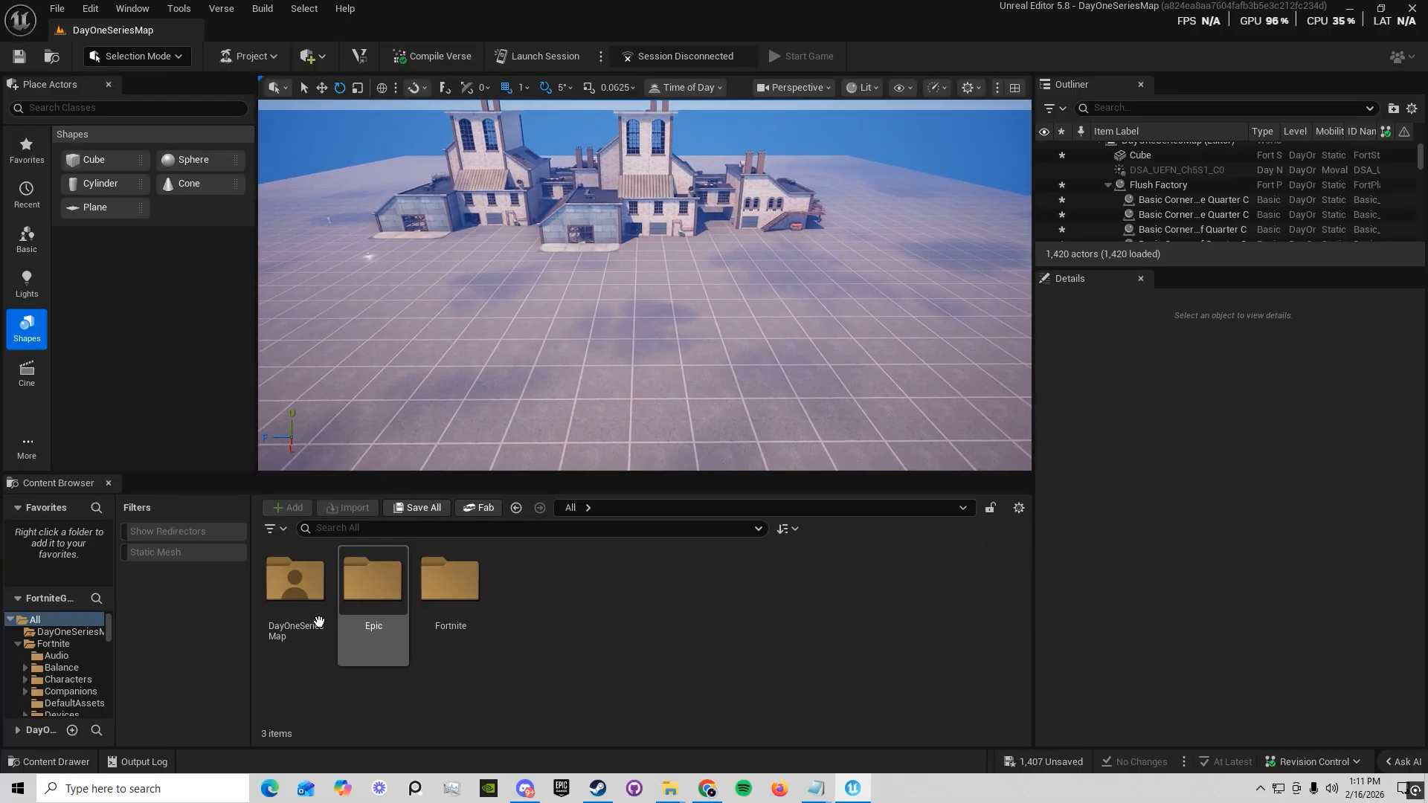
double_click(298, 587)
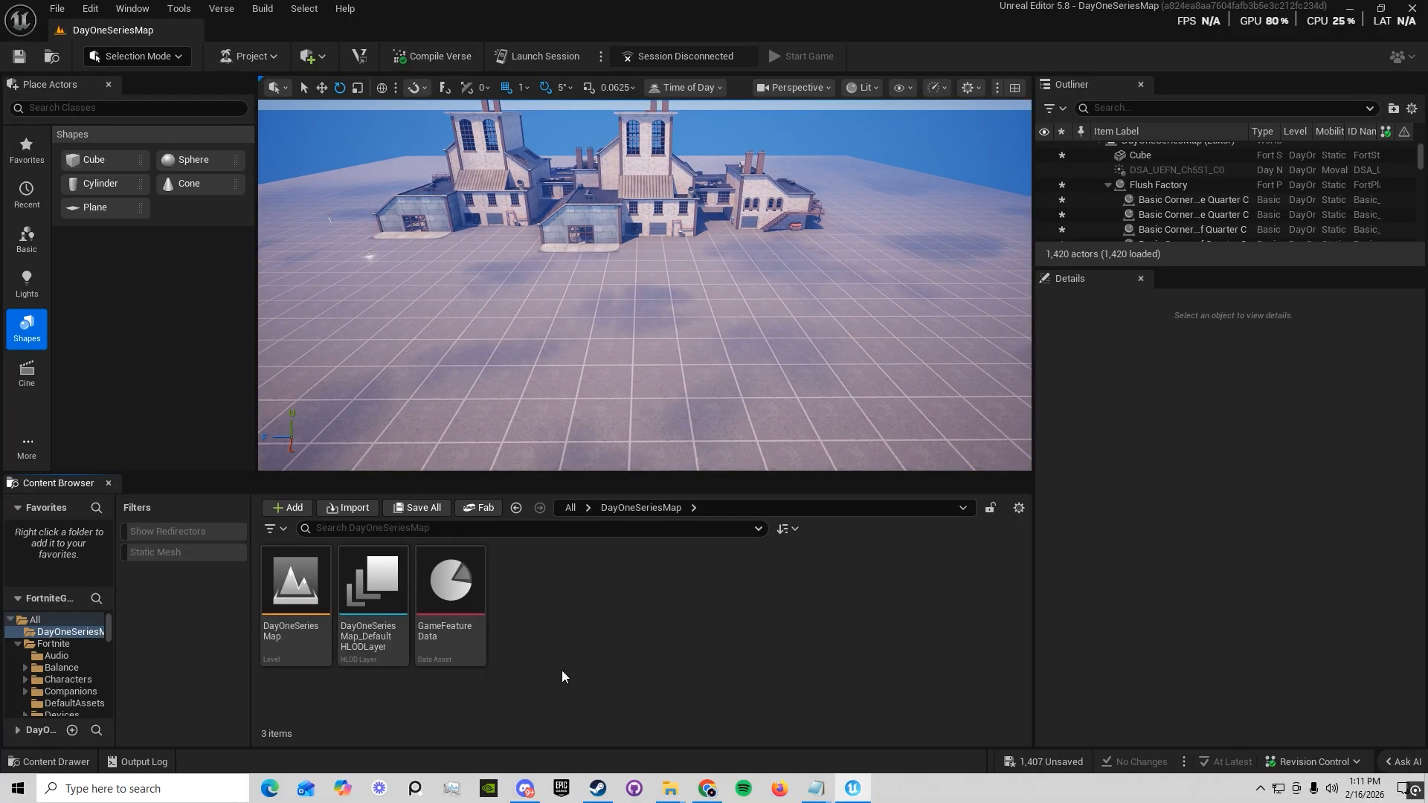
Return to the root All folder and examine the subfolders of the Fortnite folder
click(570, 507)
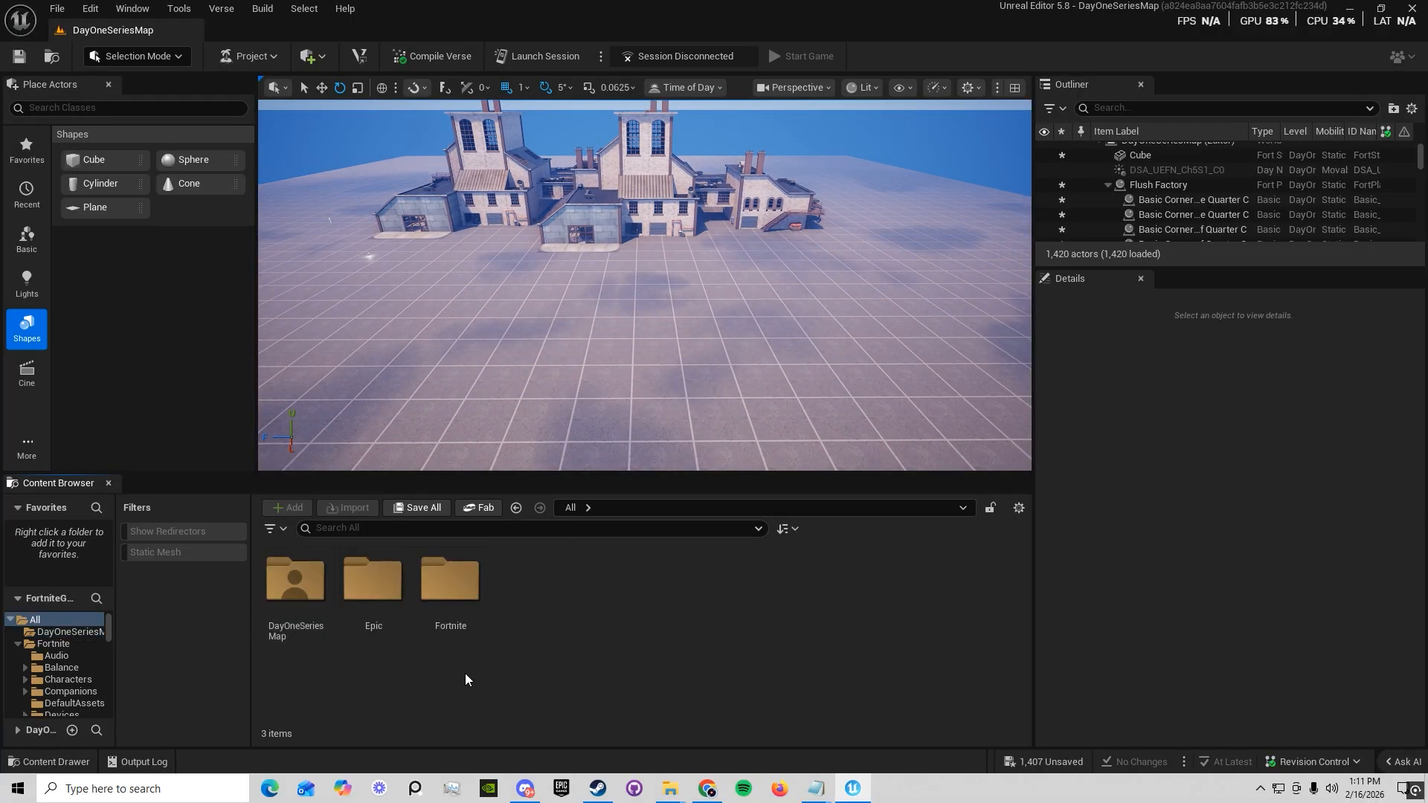
double_click(445, 616)
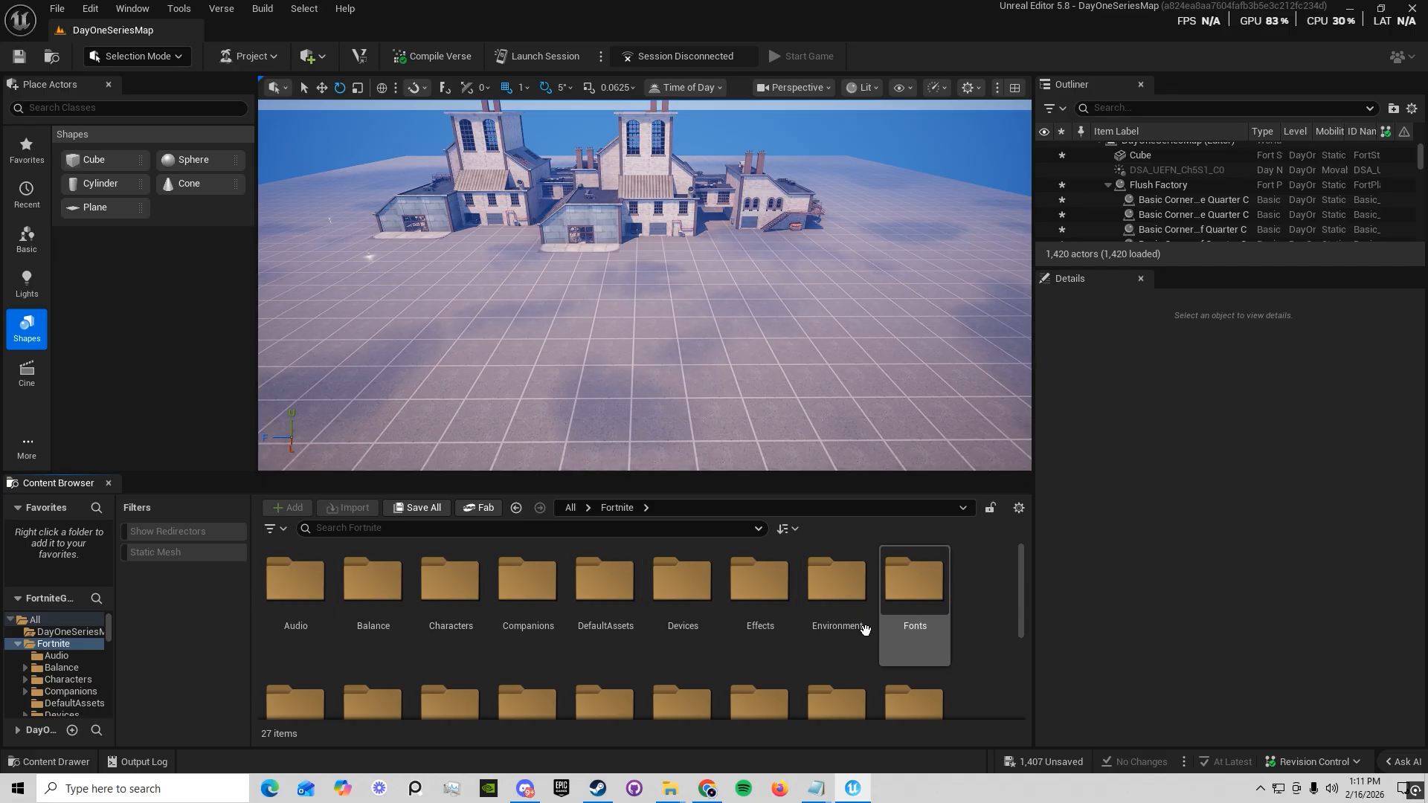
scroll(732, 625, down, 2)
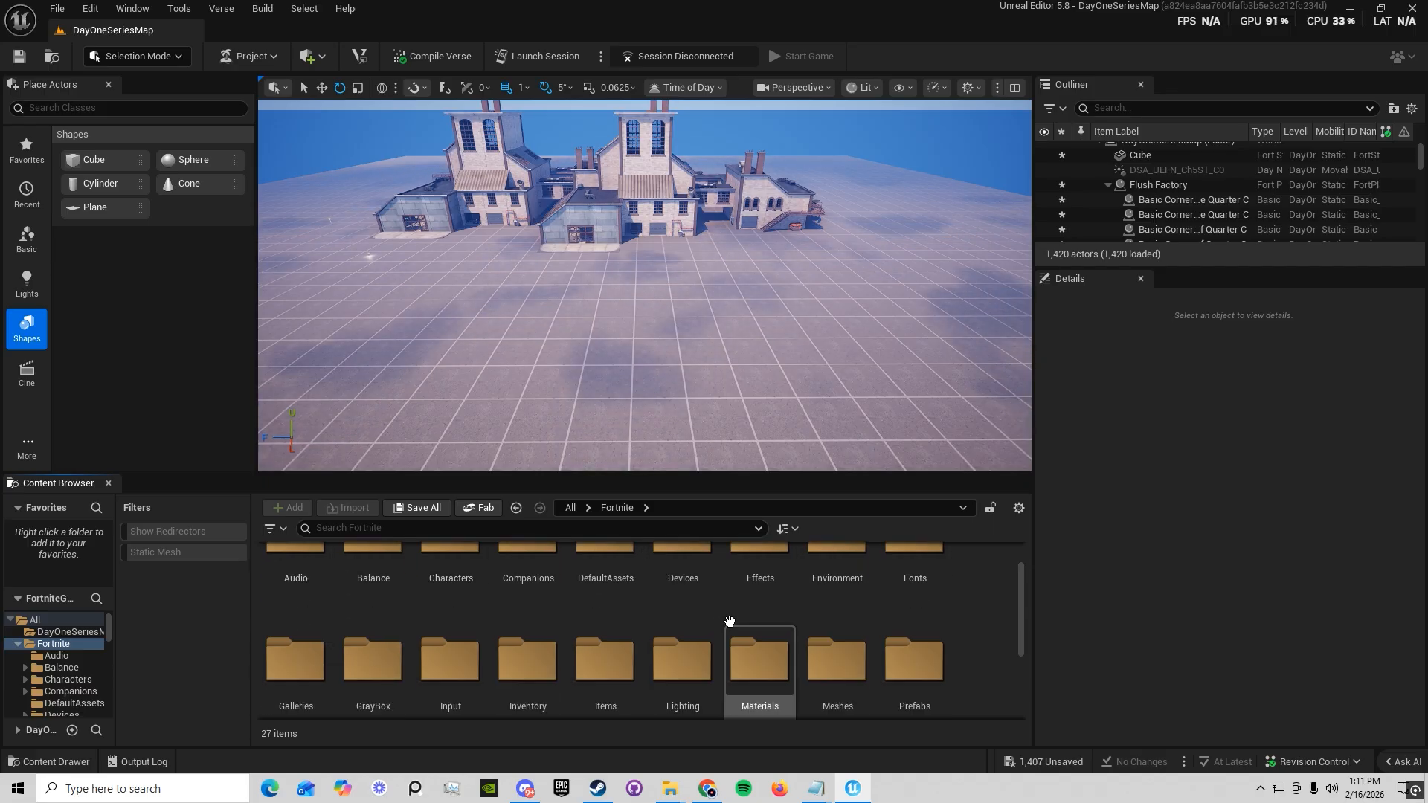
scroll(520, 624, down, 2)
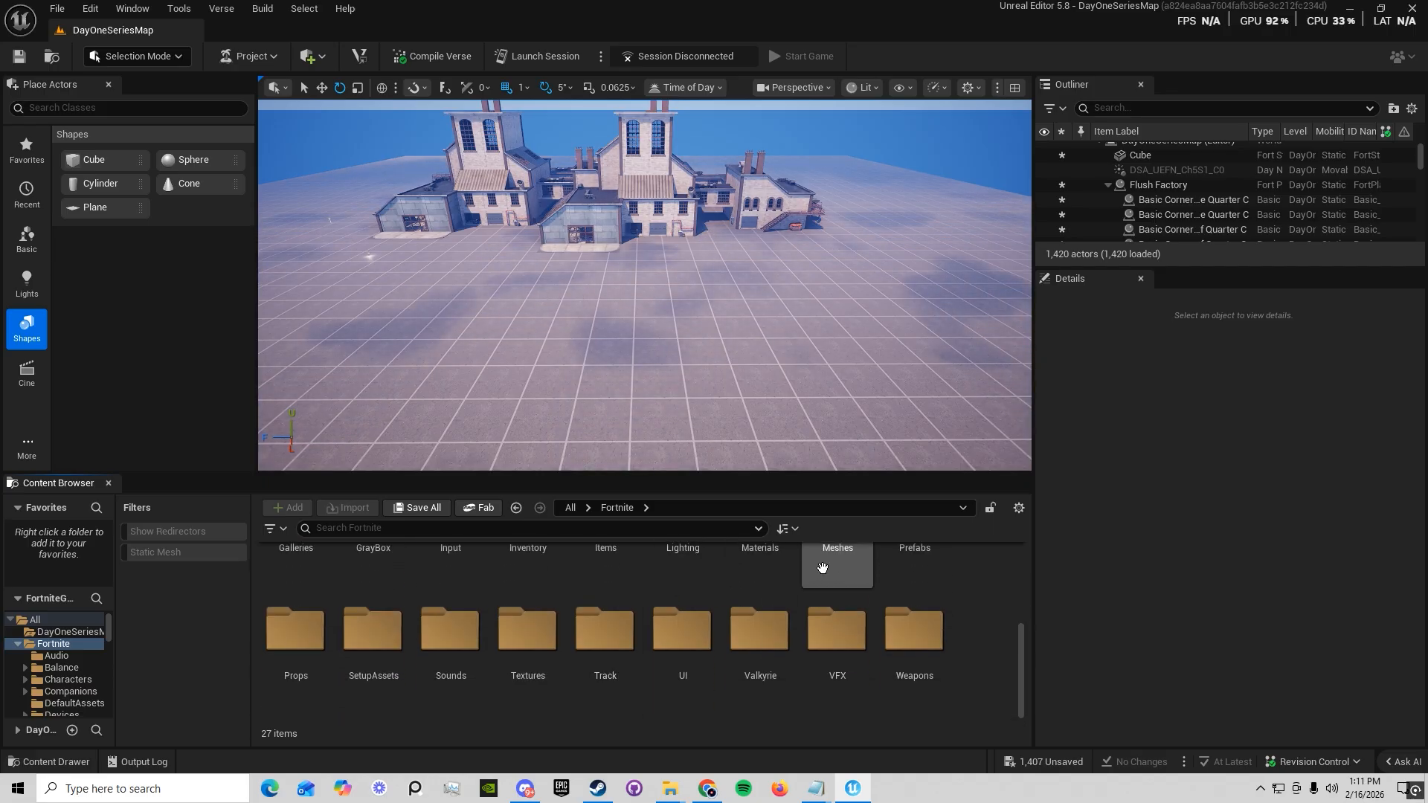
scroll(293, 670, up, 4)
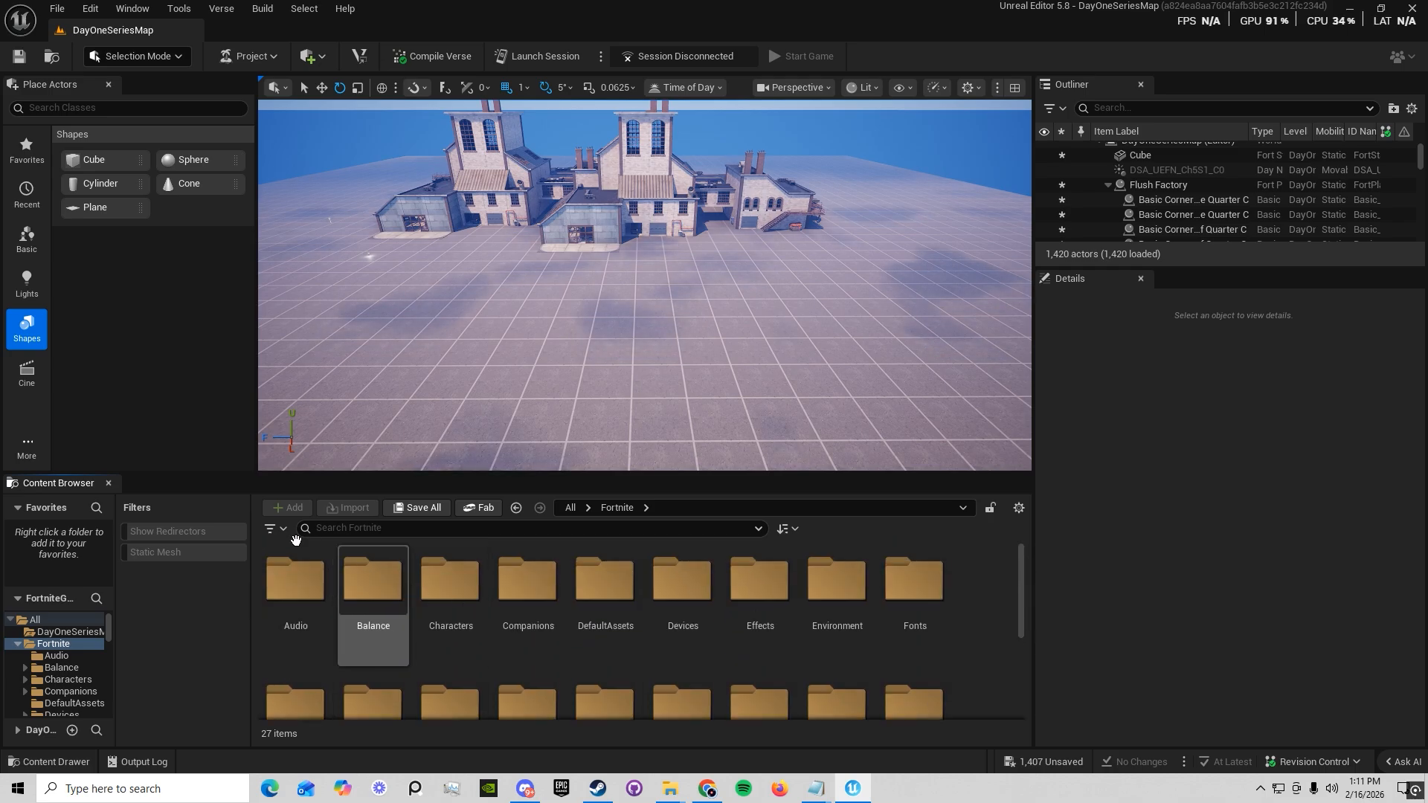
Examine the subfolders of the Epic folder from the root All folder
click(570, 508)
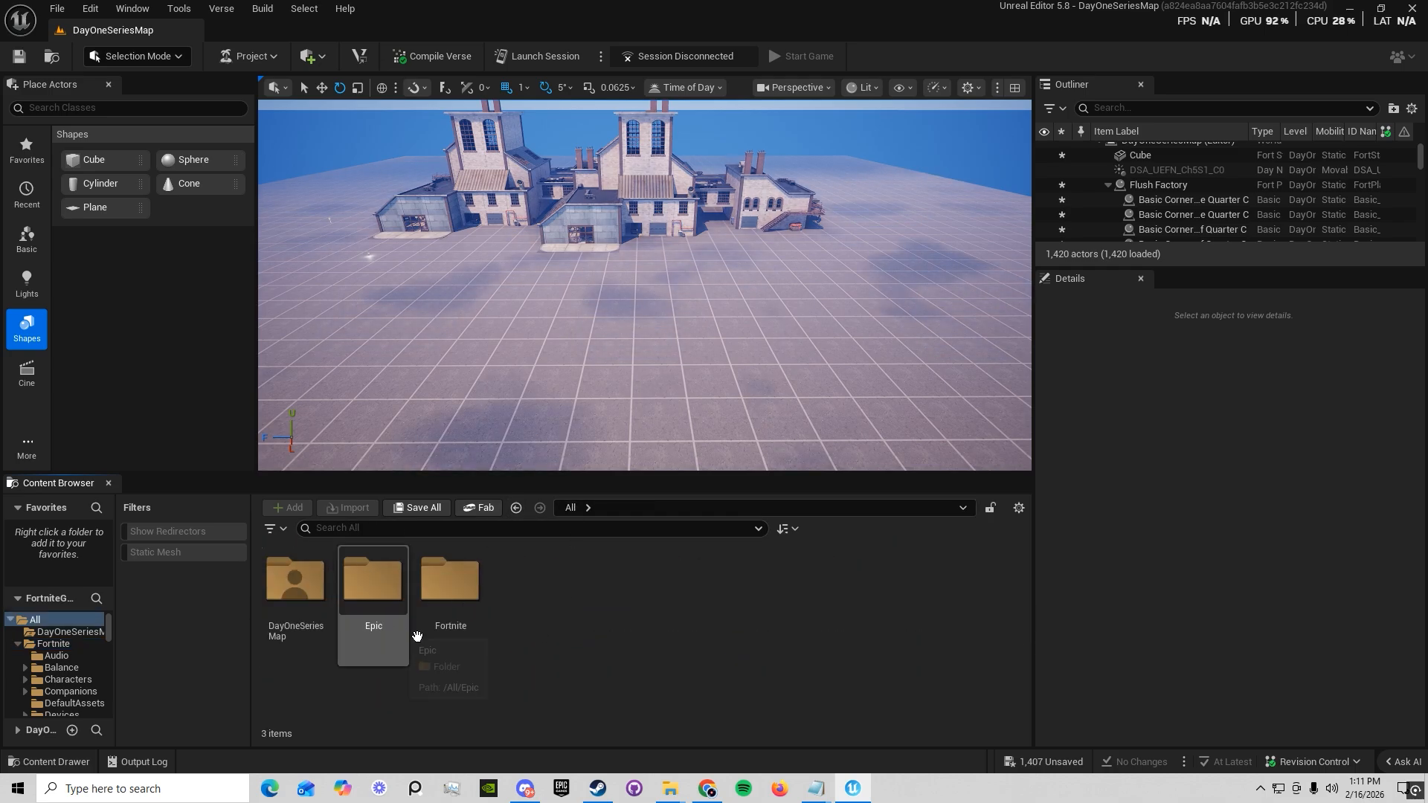
double_click(392, 608)
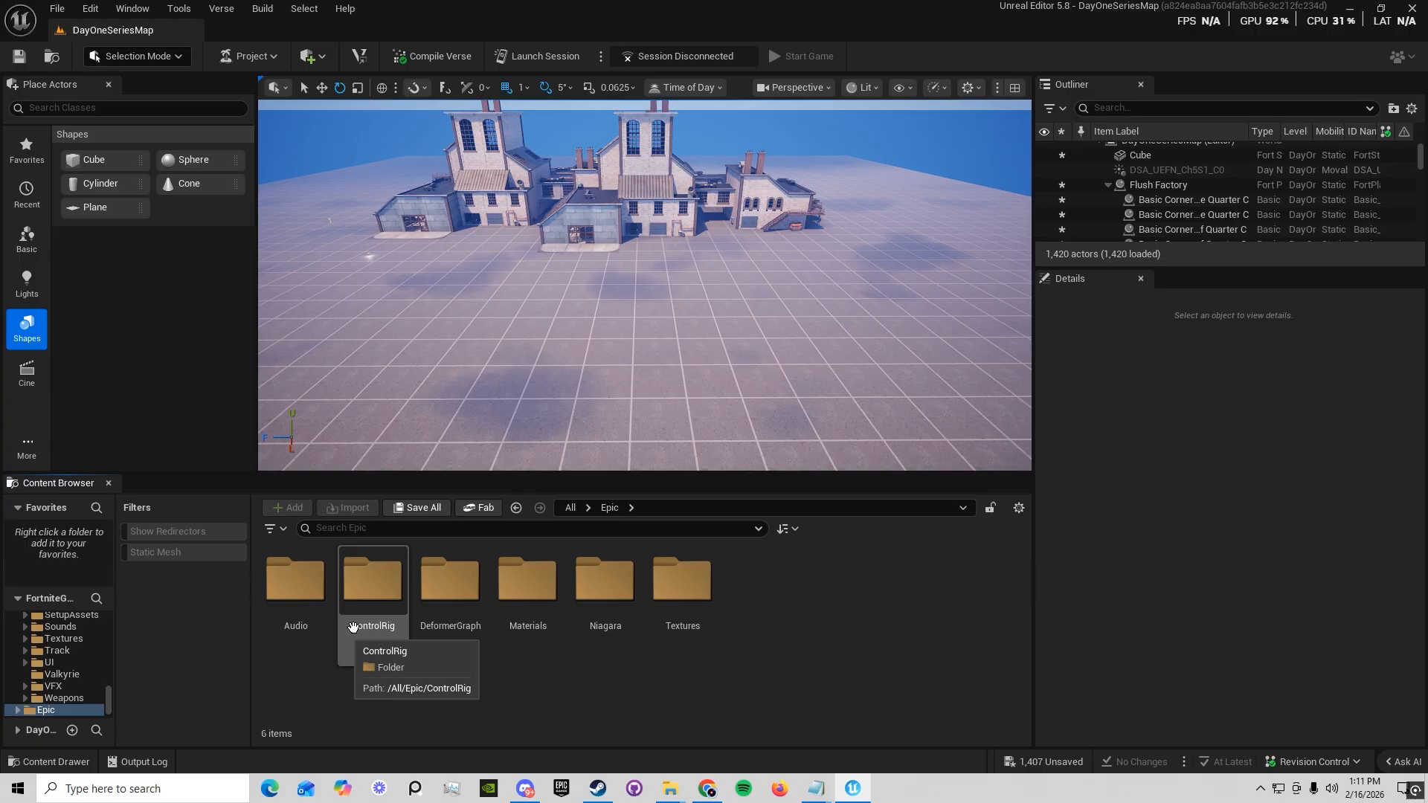
double_click(377, 610)
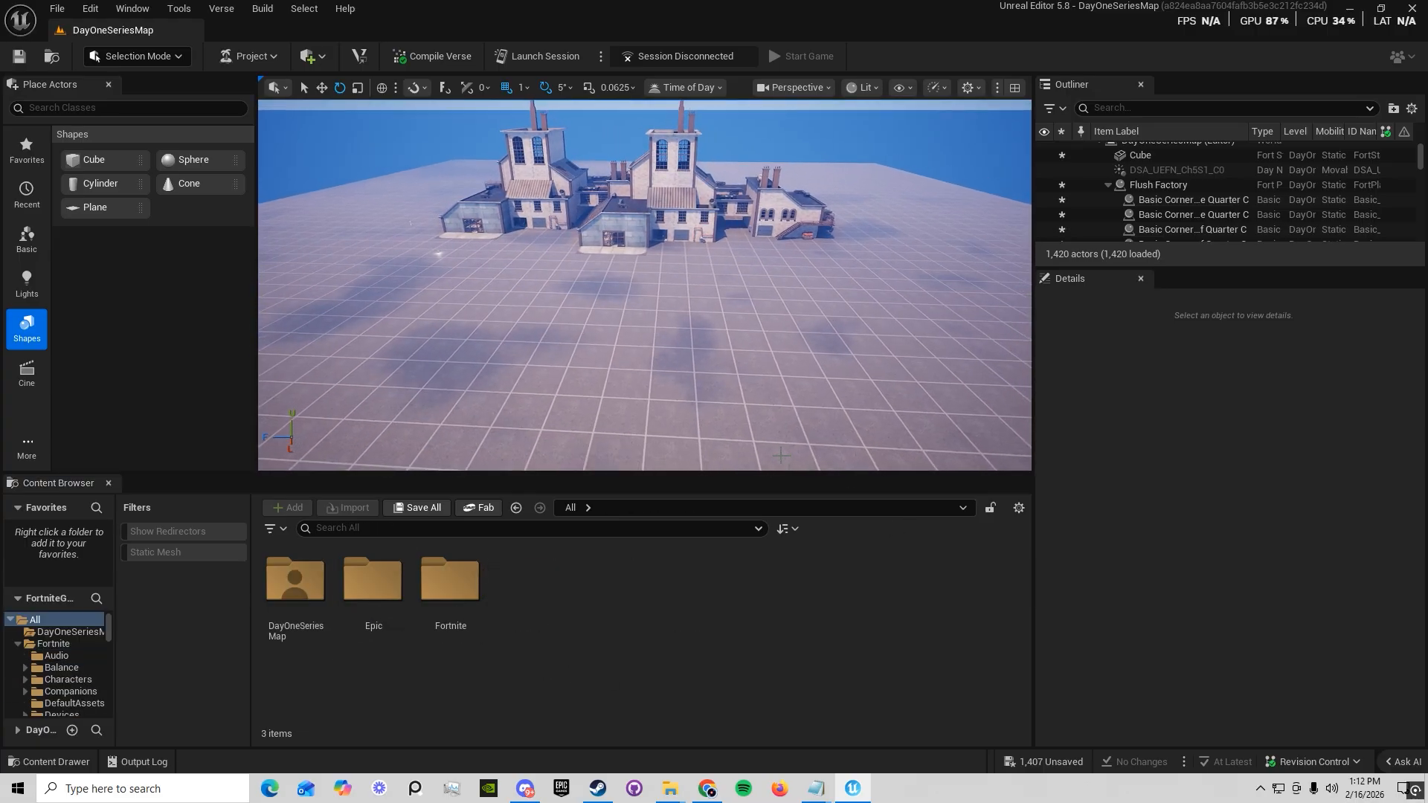
Shrink the content browsing area to enlarge the viewport, and select the Fortnite folder in the root All folder
drag(775, 477, 779, 549)
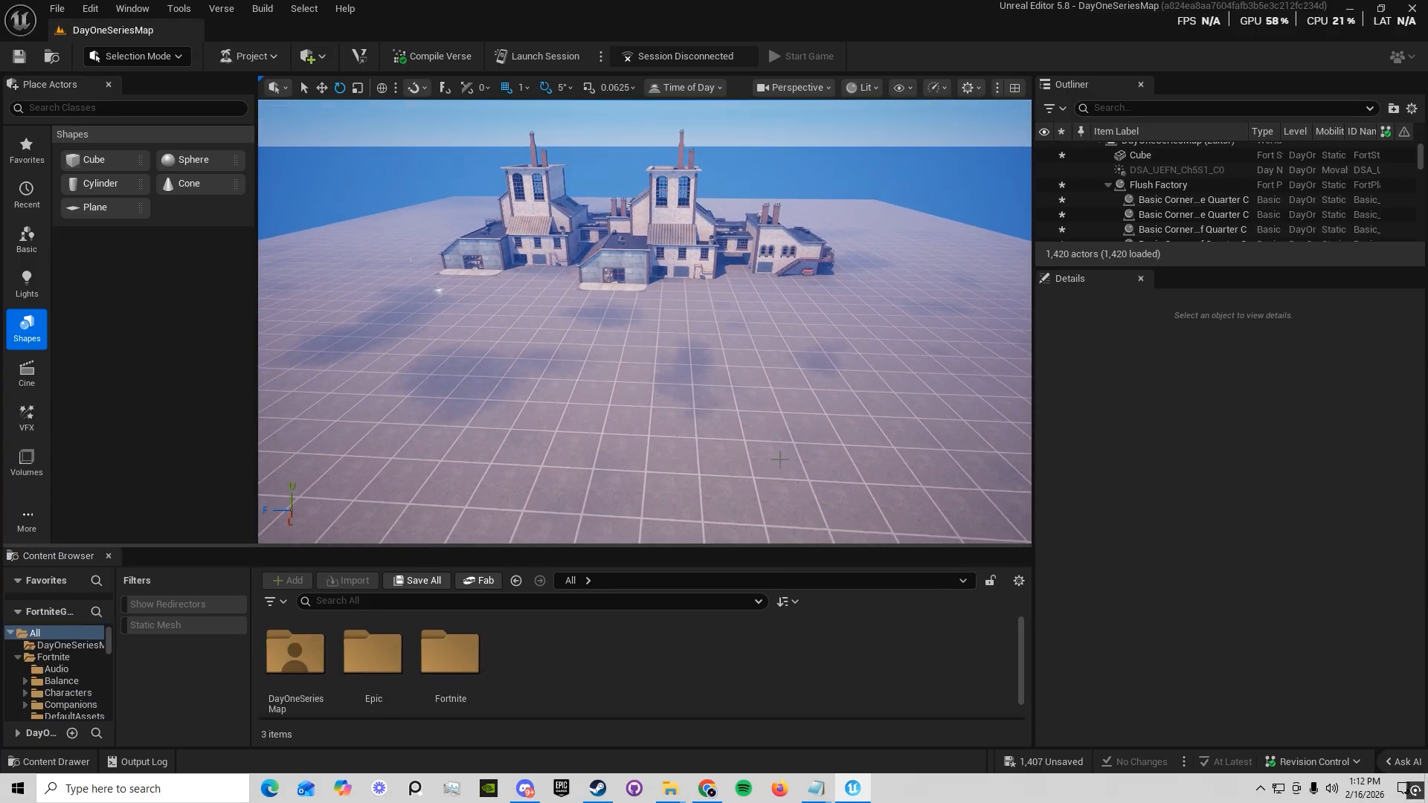
key(s)
right_drag(728, 454, 718, 459)
click(718, 313)
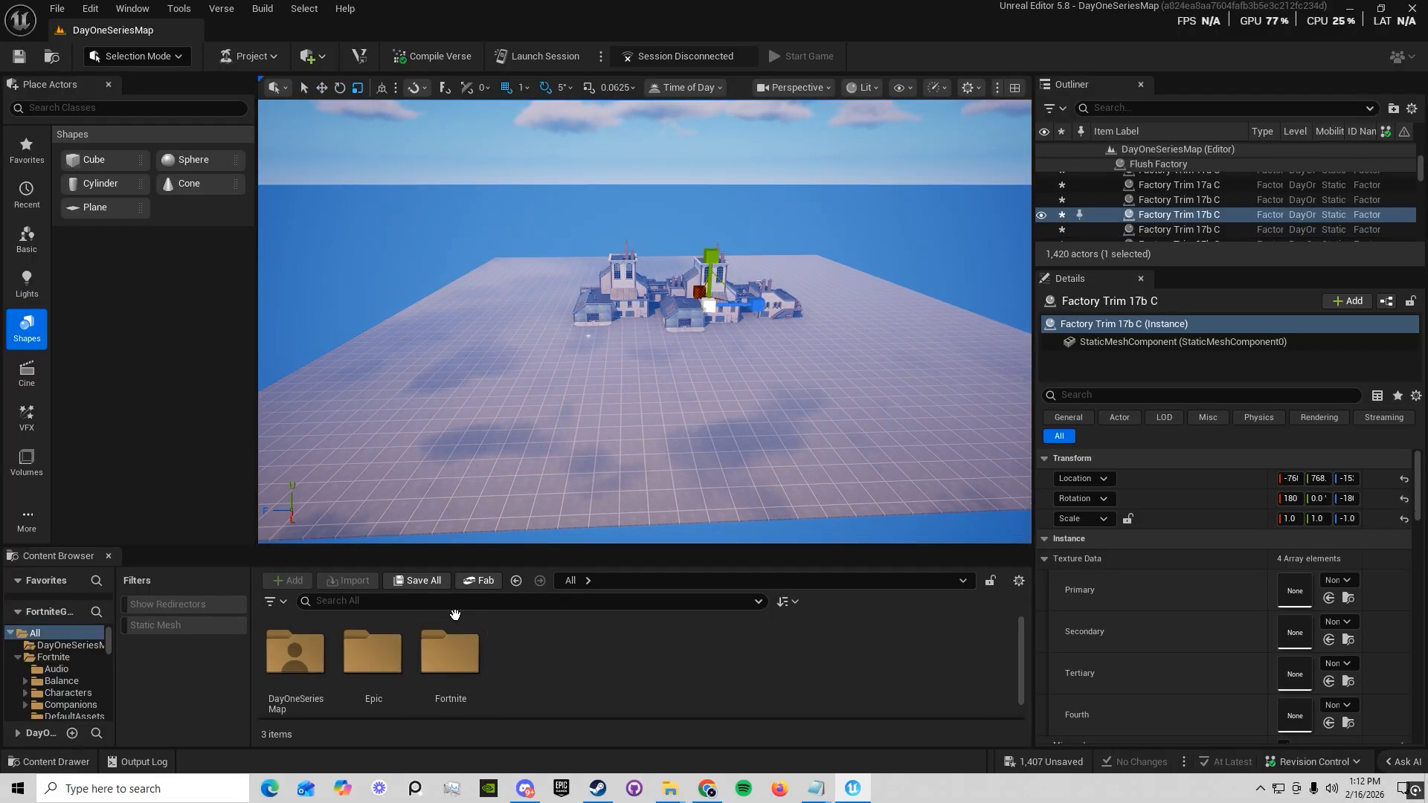
click(455, 657)
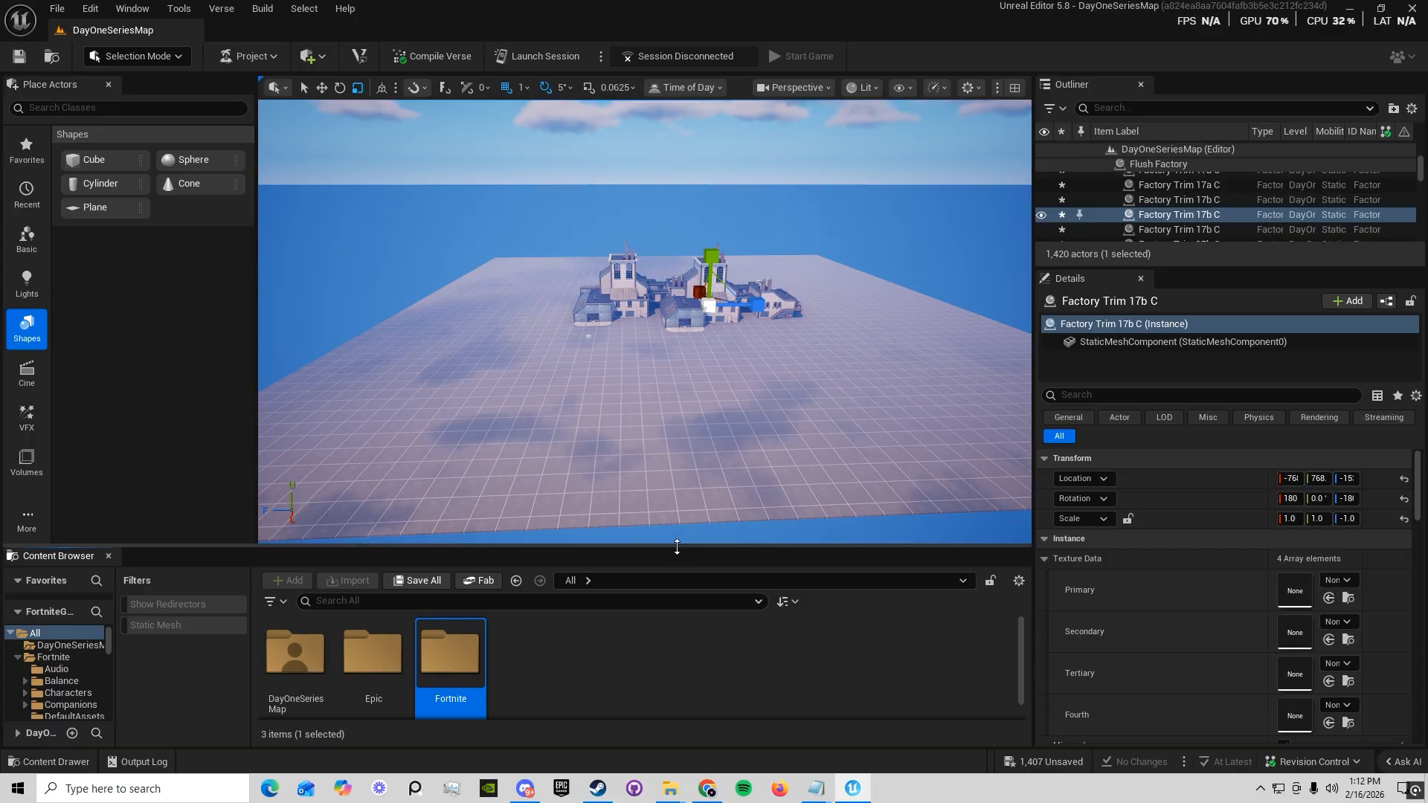
Enlarge the content browsing area and open the Butter Barn folder inside Fortnite's Props folder
drag(676, 550, 677, 441)
double_click(450, 544)
scroll(641, 633, down, 2)
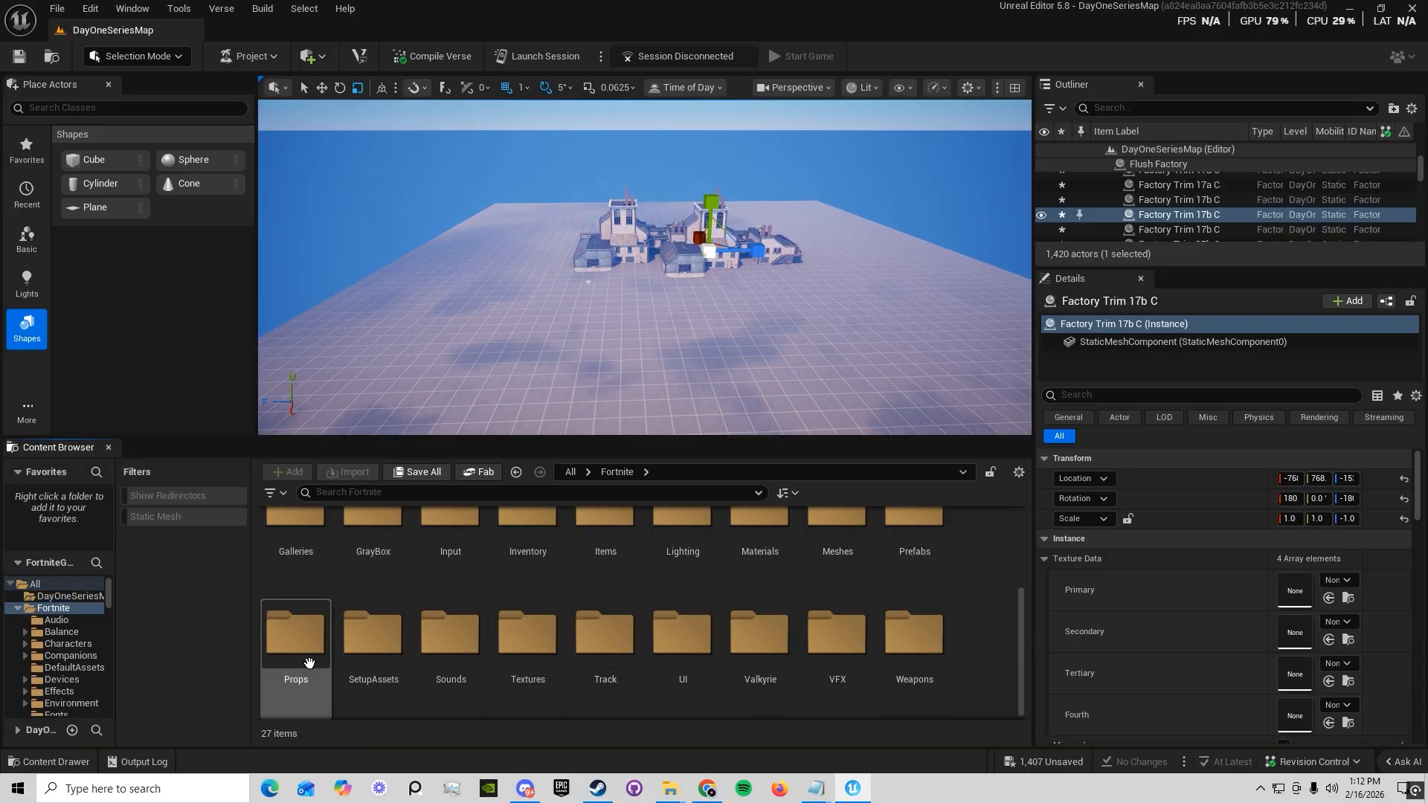
double_click(295, 636)
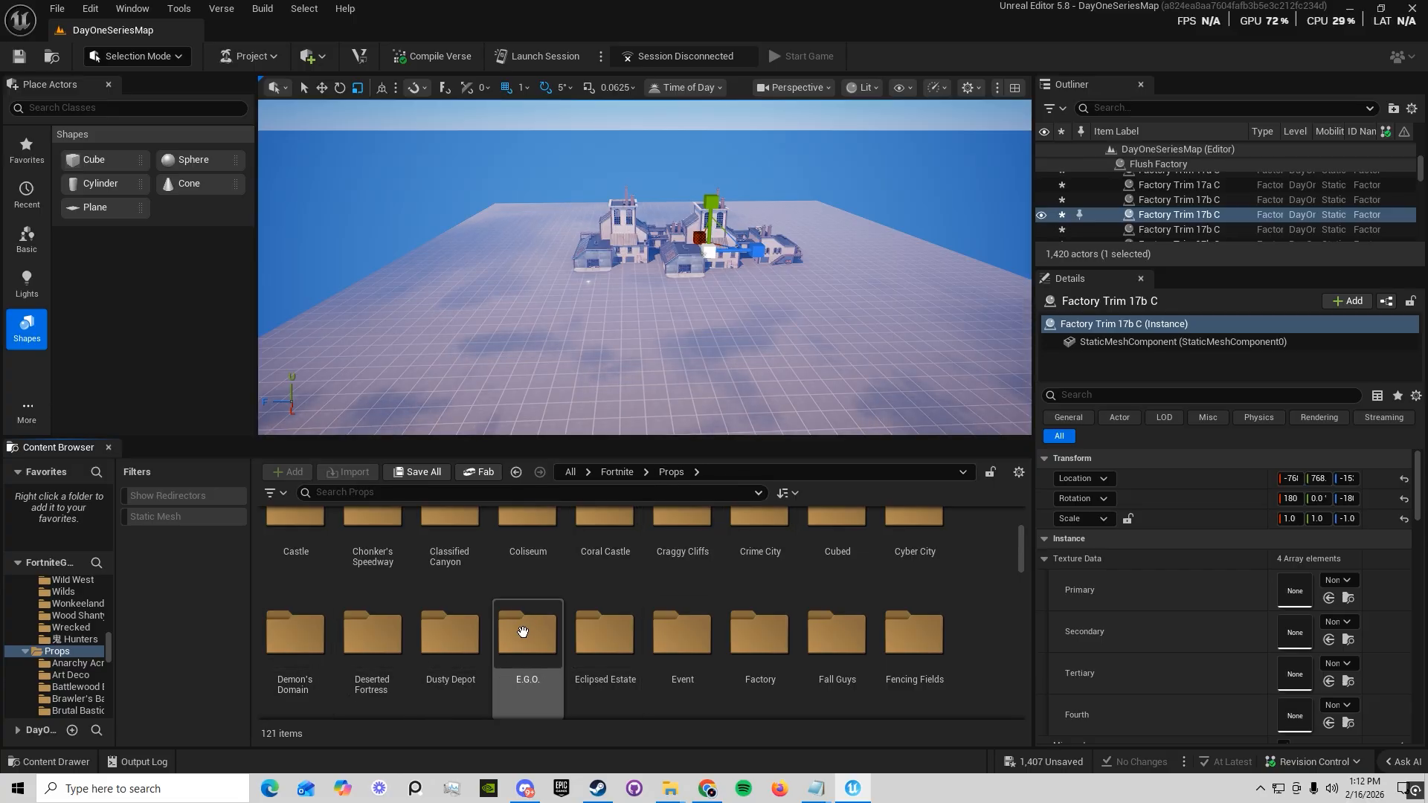
scroll(520, 624, up, 3)
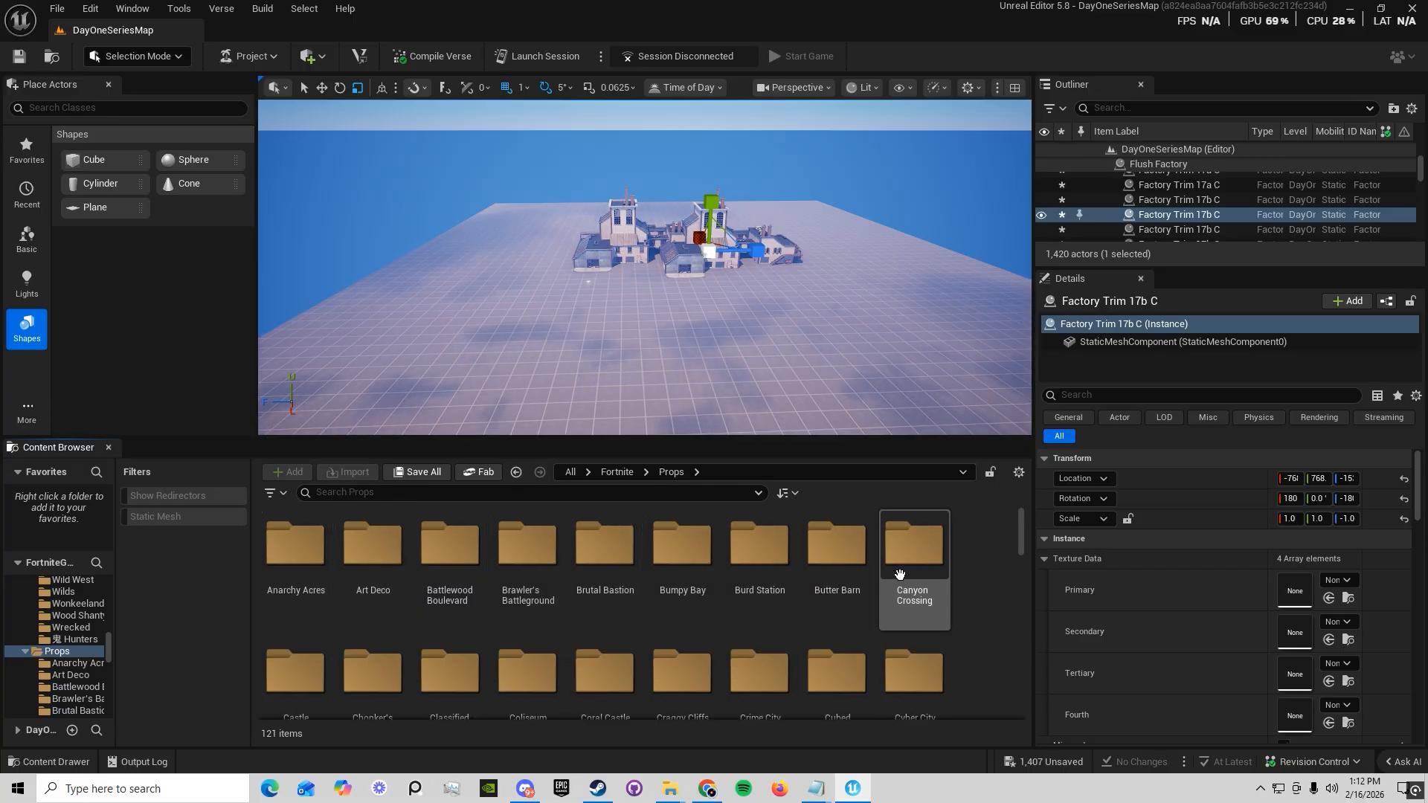
double_click(837, 546)
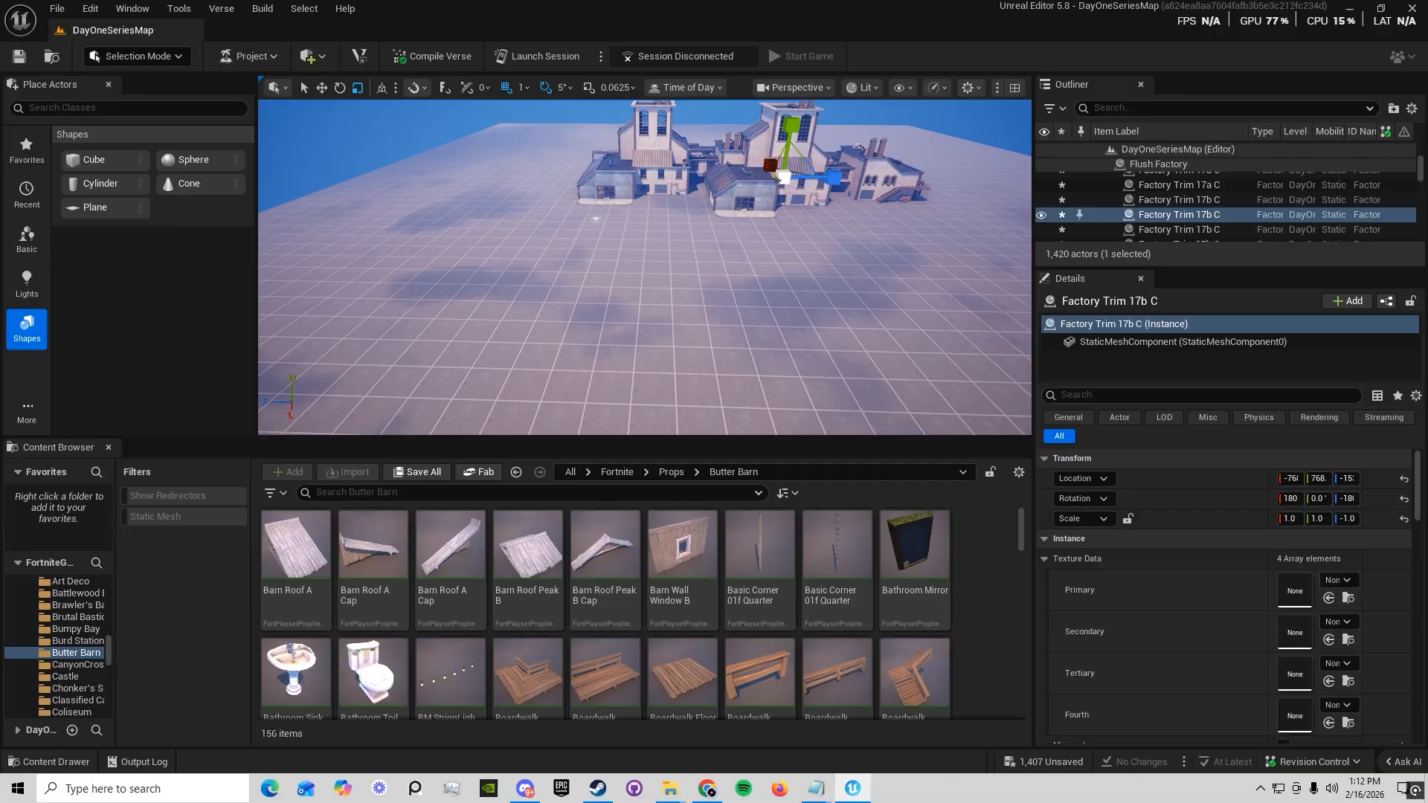
Place two Boardwalk QuarterWallHalf props from the Butter Barn folder on the open ground in front of the factories
drag(788, 673, 704, 332)
key(w)
right_drag(704, 332, 751, 386)
drag(671, 497, 601, 204)
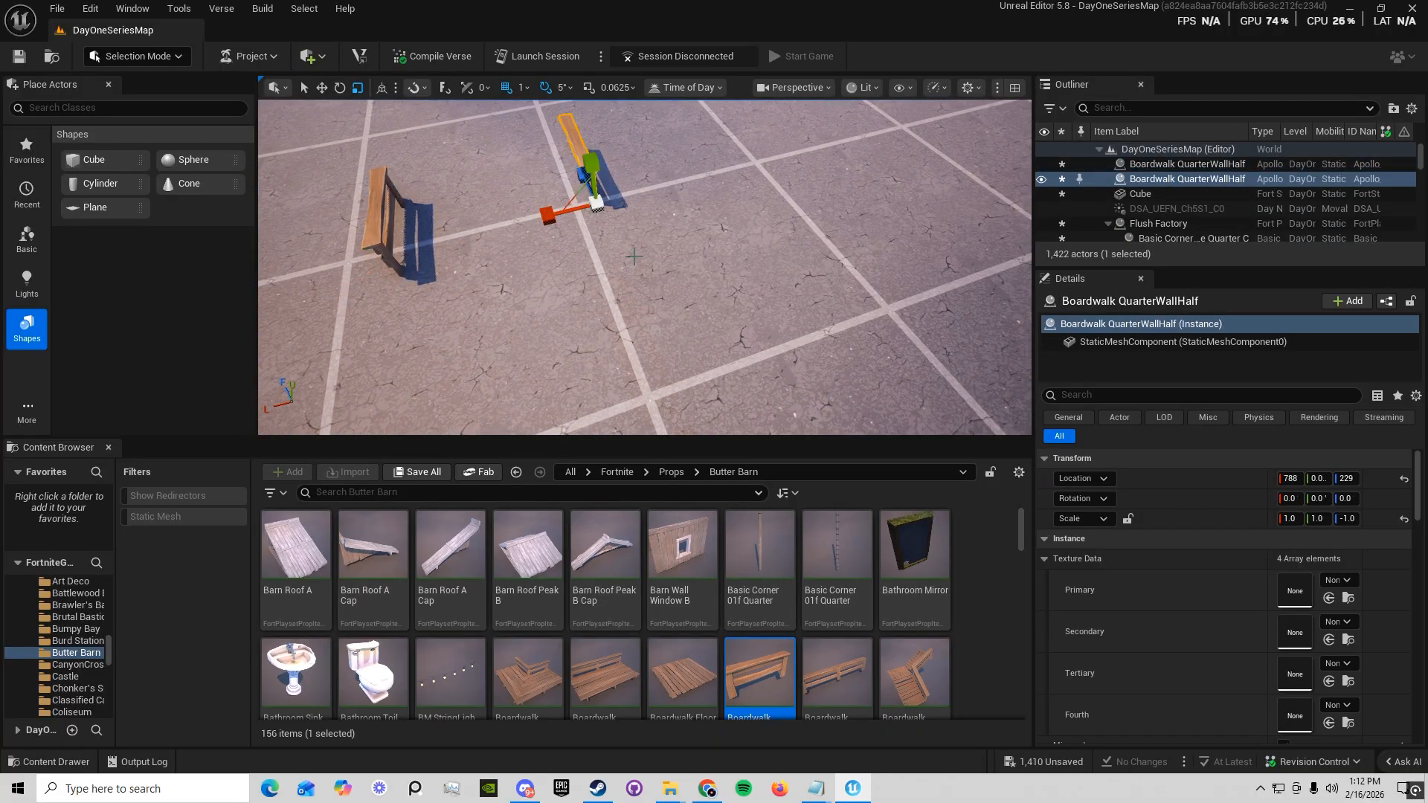
Scale one of the boardwalk wall pieces up uniformly to about 6.14
key(a)
right_drag(600, 204, 638, 277)
key(w)
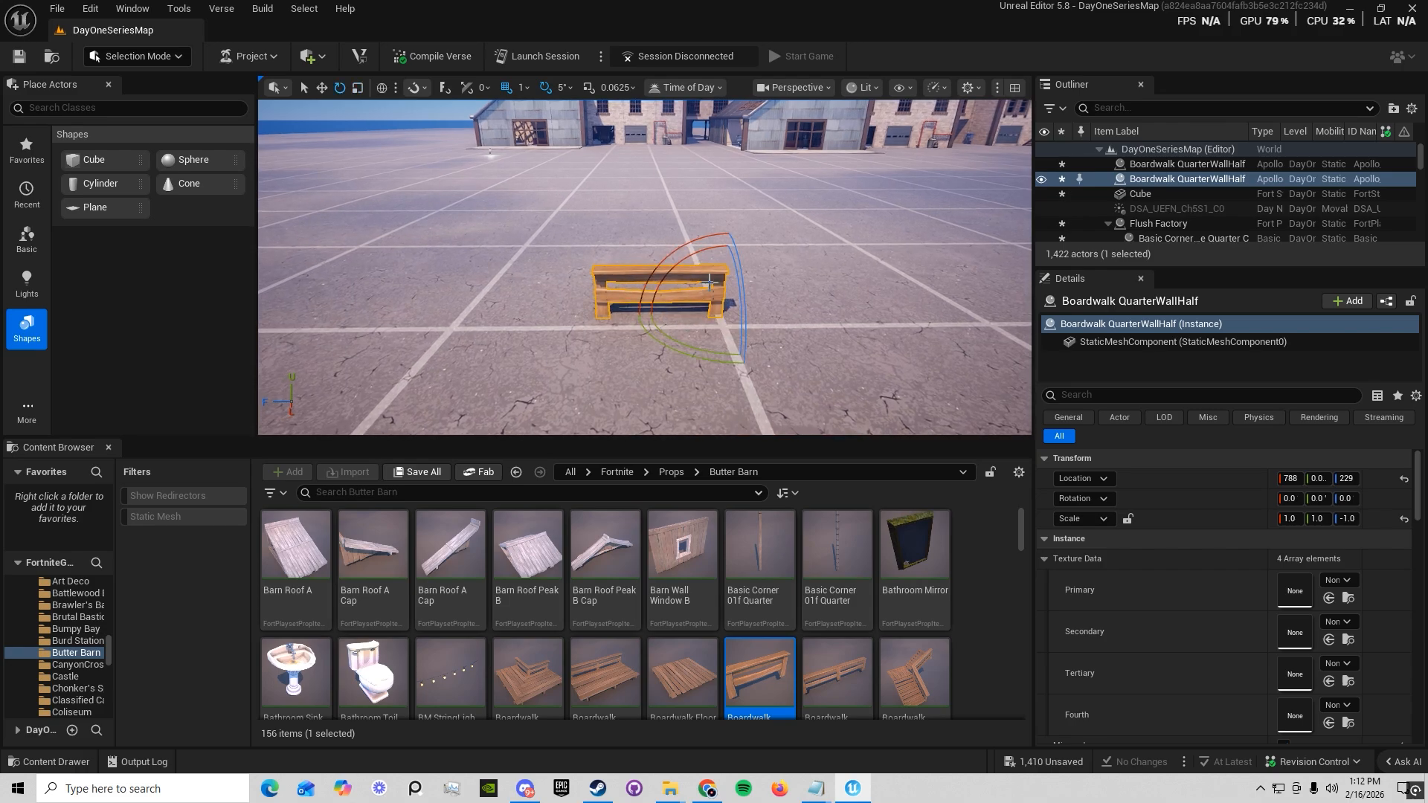
drag(724, 299, 728, 321)
key(s)
right_drag(729, 321, 722, 320)
key(w)
drag(809, 303, 713, 309)
key(w)
right_drag(714, 309, 753, 338)
key(s)
Set the location snap size to 1 and slide the small boardwalk wall piece in front of the large one
click(881, 224)
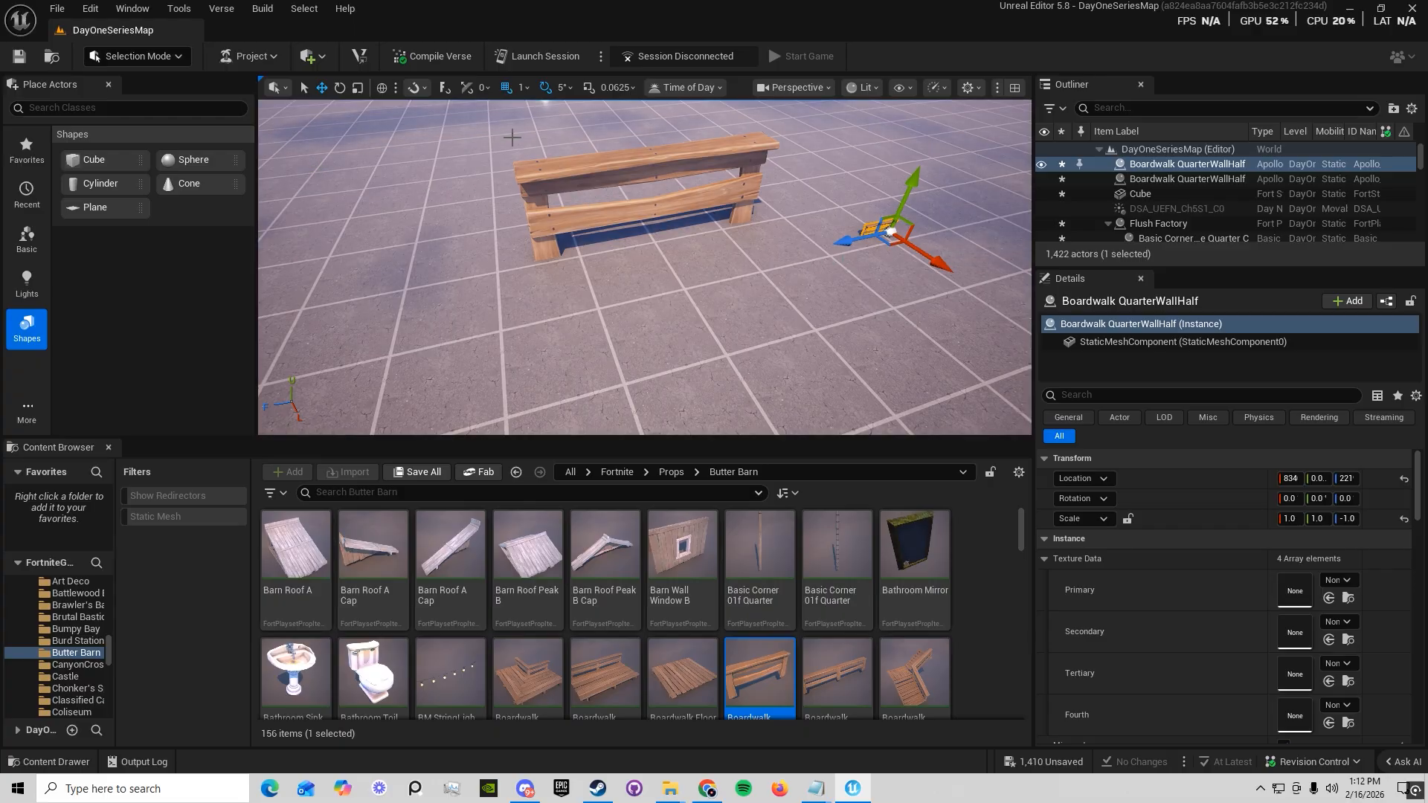
click(521, 88)
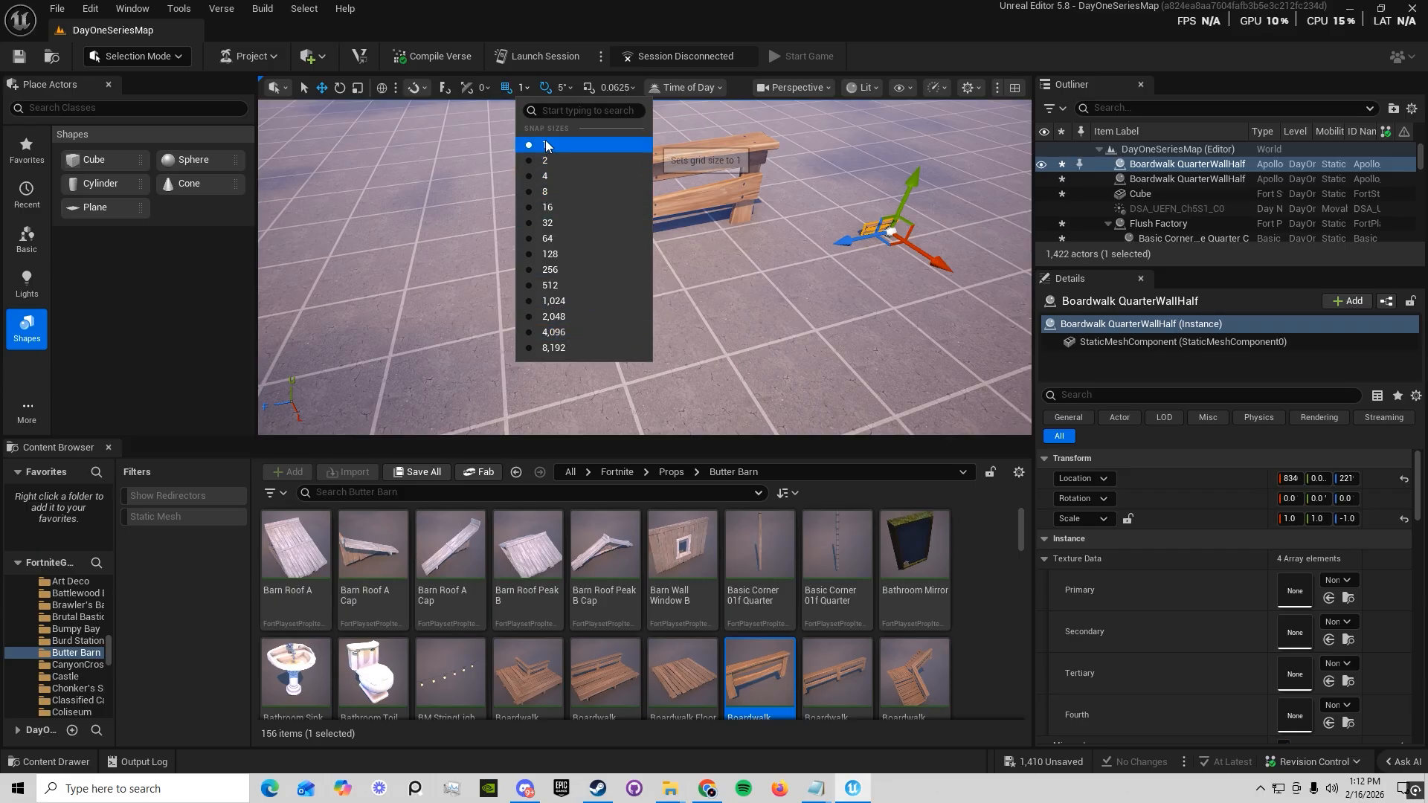
click(546, 146)
drag(859, 244, 672, 295)
Set the location snap size to 64 and slide the small boardwalk wall piece further along the same axis
click(523, 87)
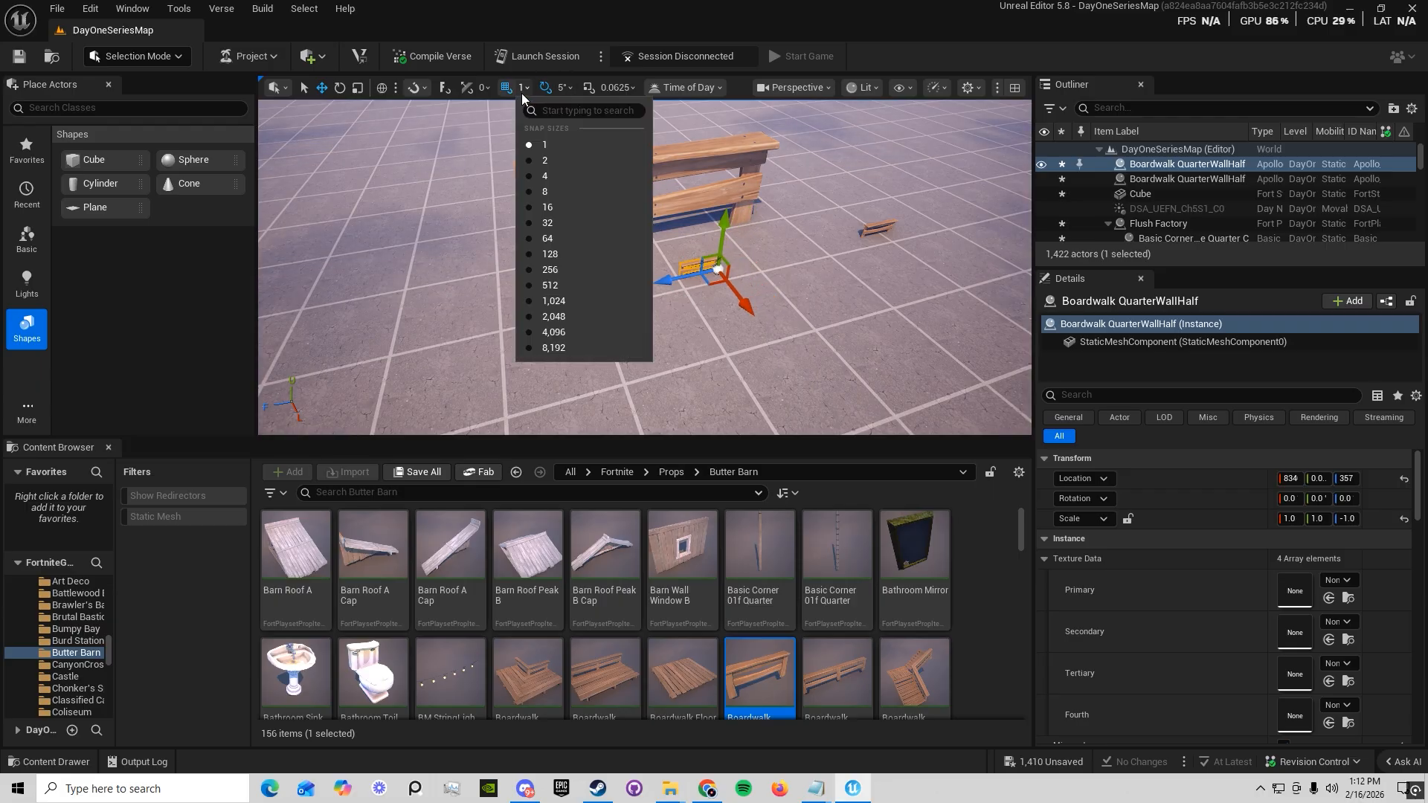
click(549, 238)
drag(674, 280, 634, 265)
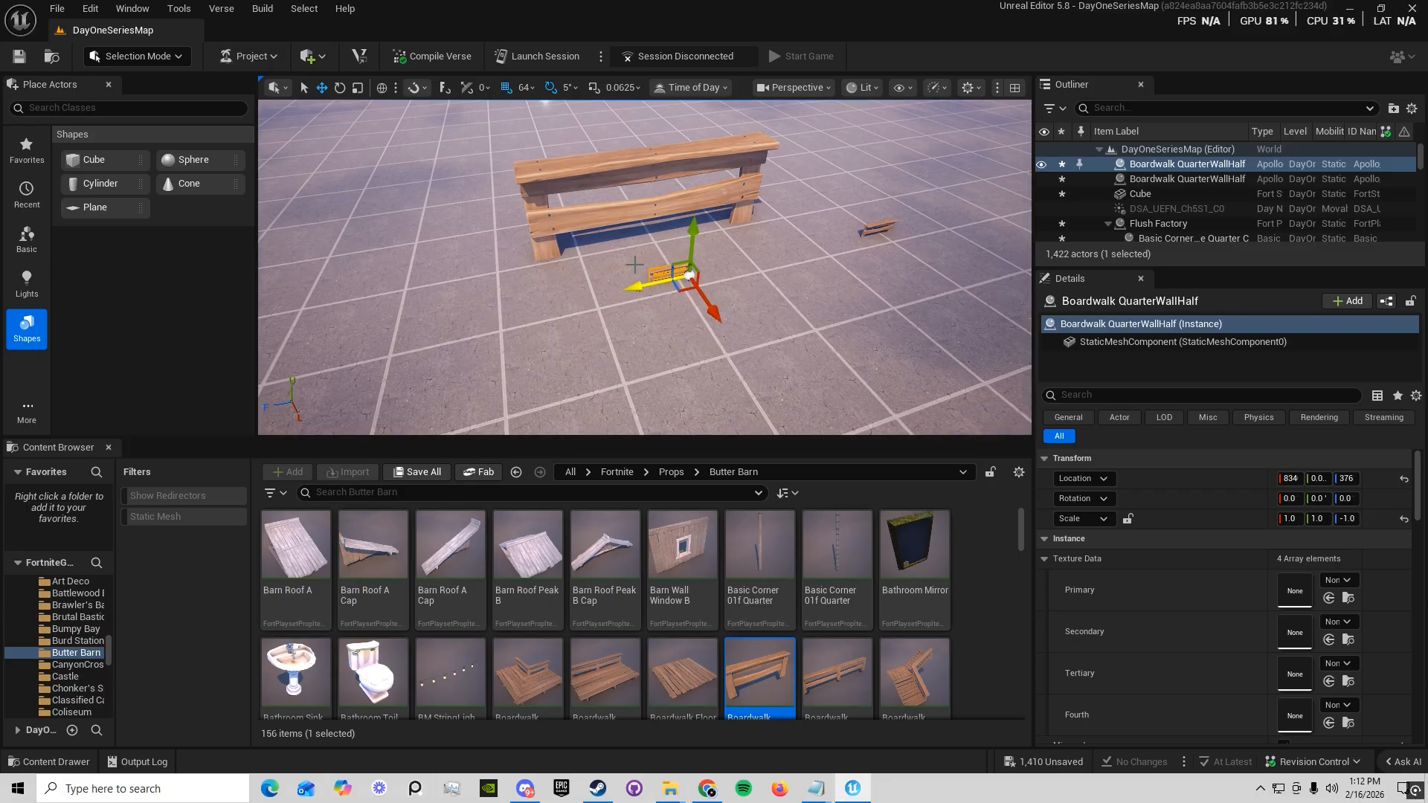
Set the location snap size to 2,048 and try to move the small boardwalk wall piece along its length
click(420, 90)
mouse_move(469, 181)
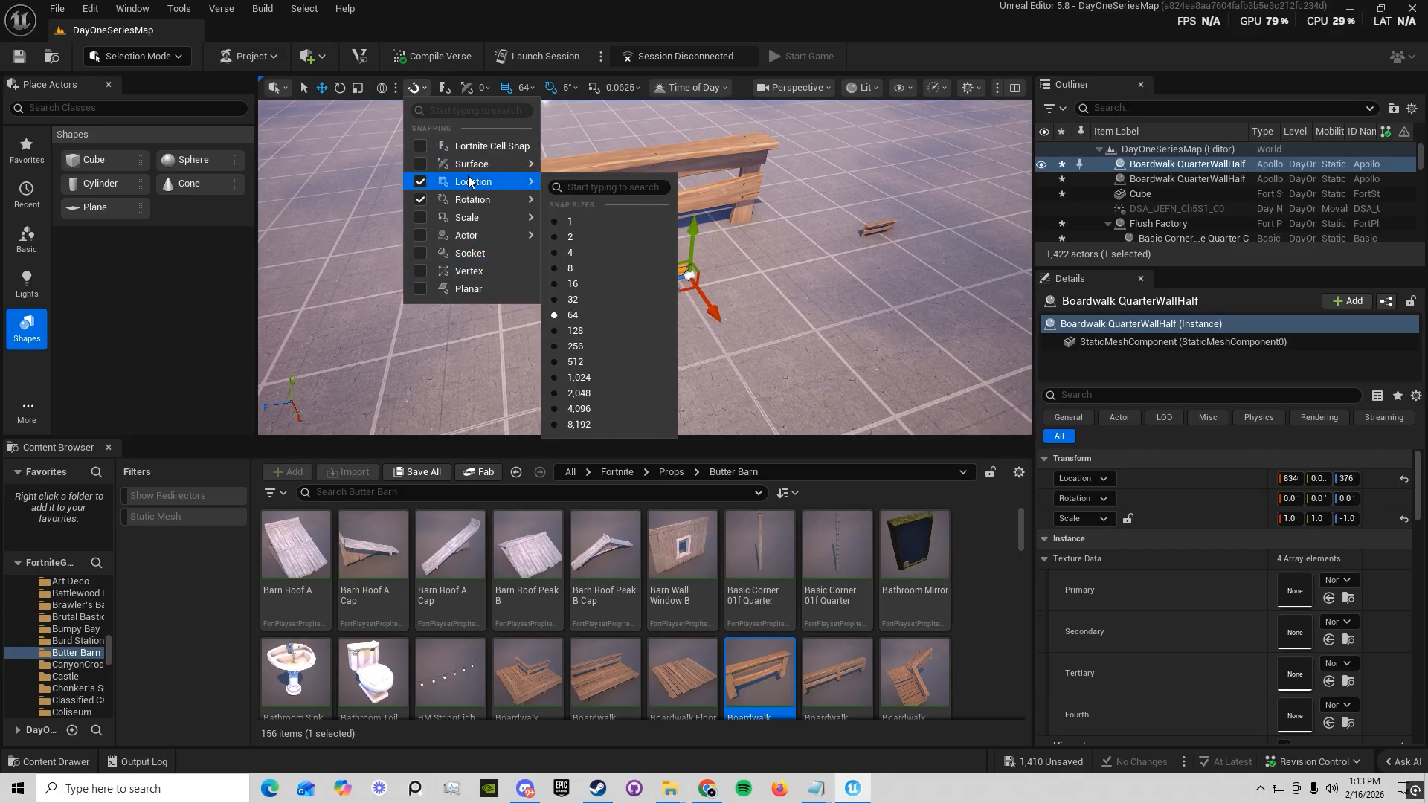
click(589, 391)
right_drag(633, 290, 714, 294)
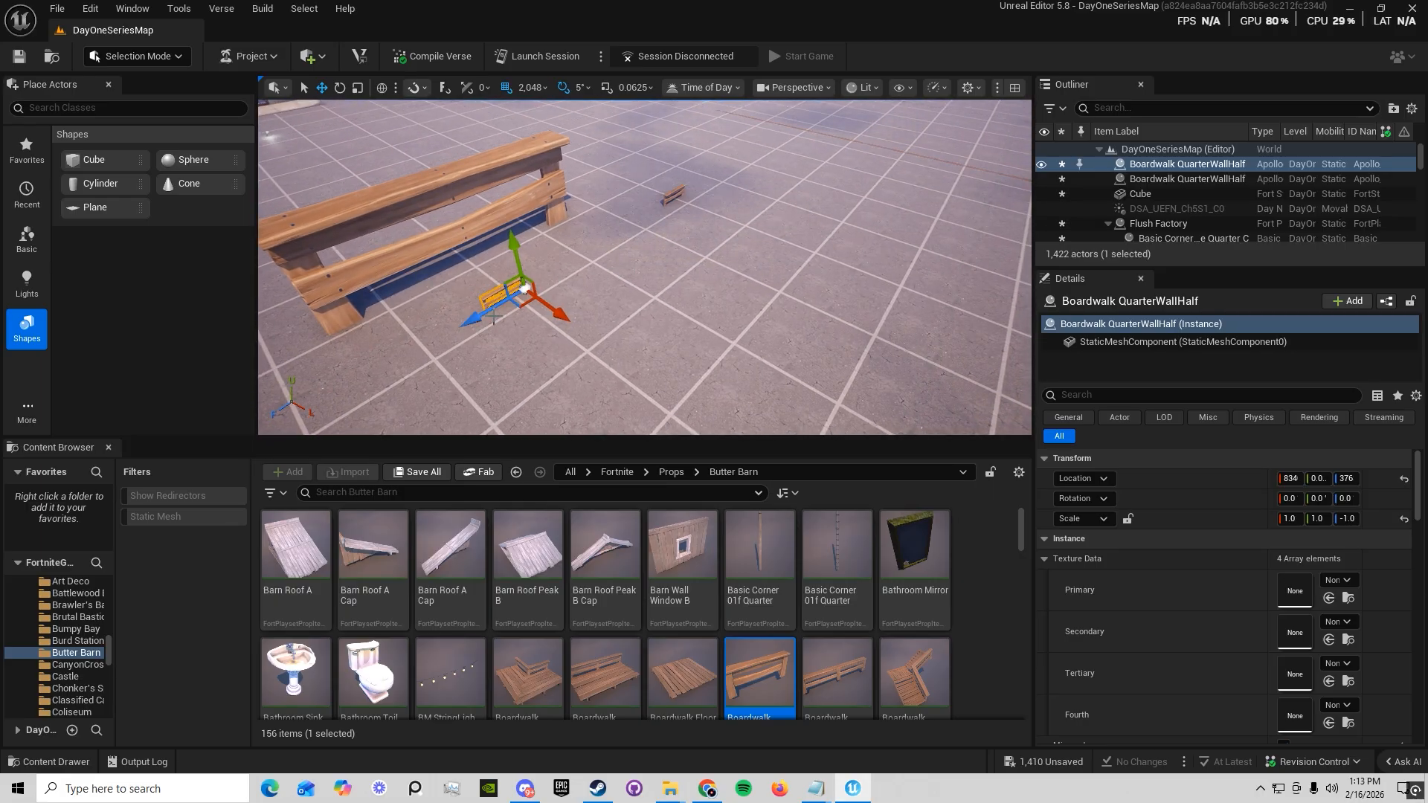
drag(598, 269, 565, 265)
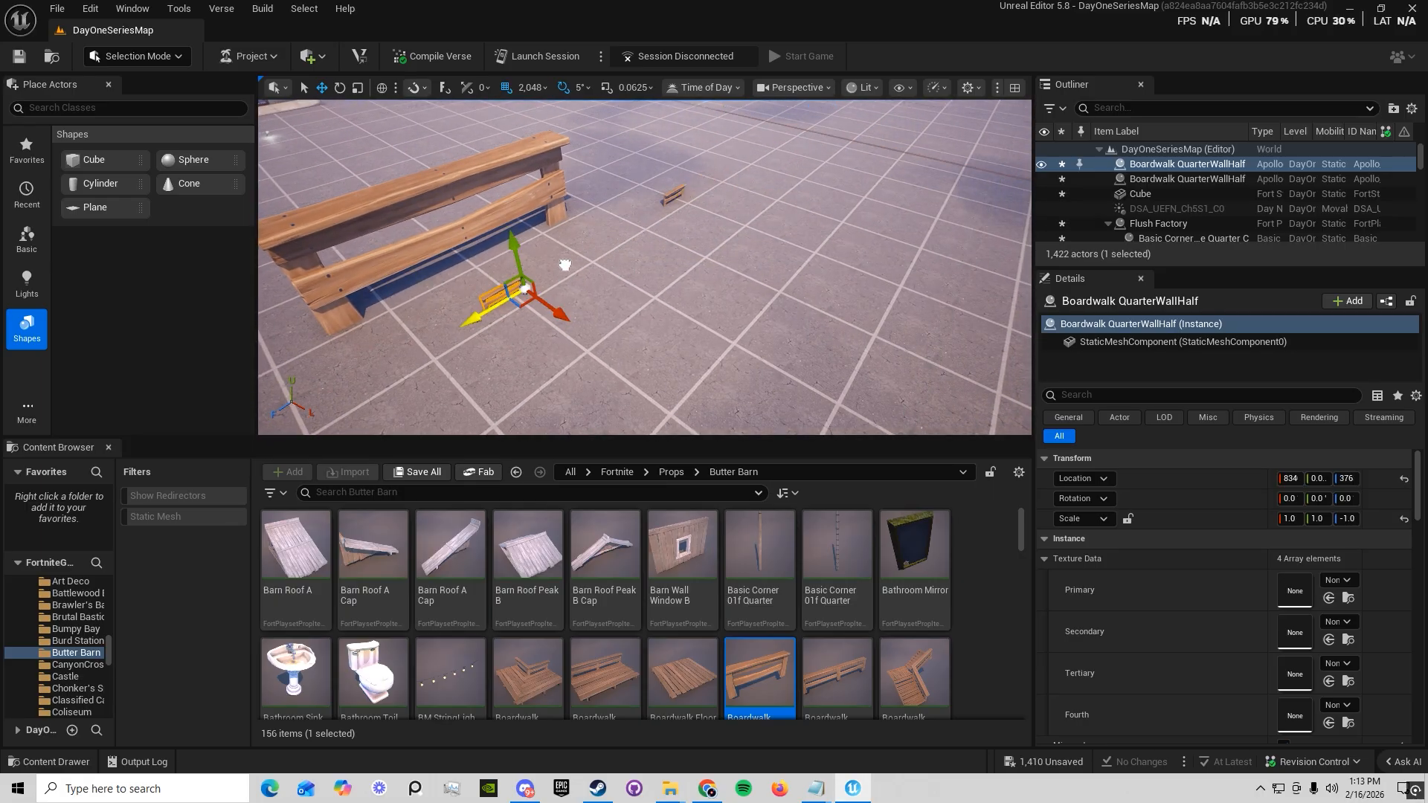
Select the large boardwalk wall piece and examine its available actor options
right_drag(703, 332, 718, 290)
scroll(706, 343, down, 5)
key(w)
key(g)
right_drag(714, 232, 710, 231)
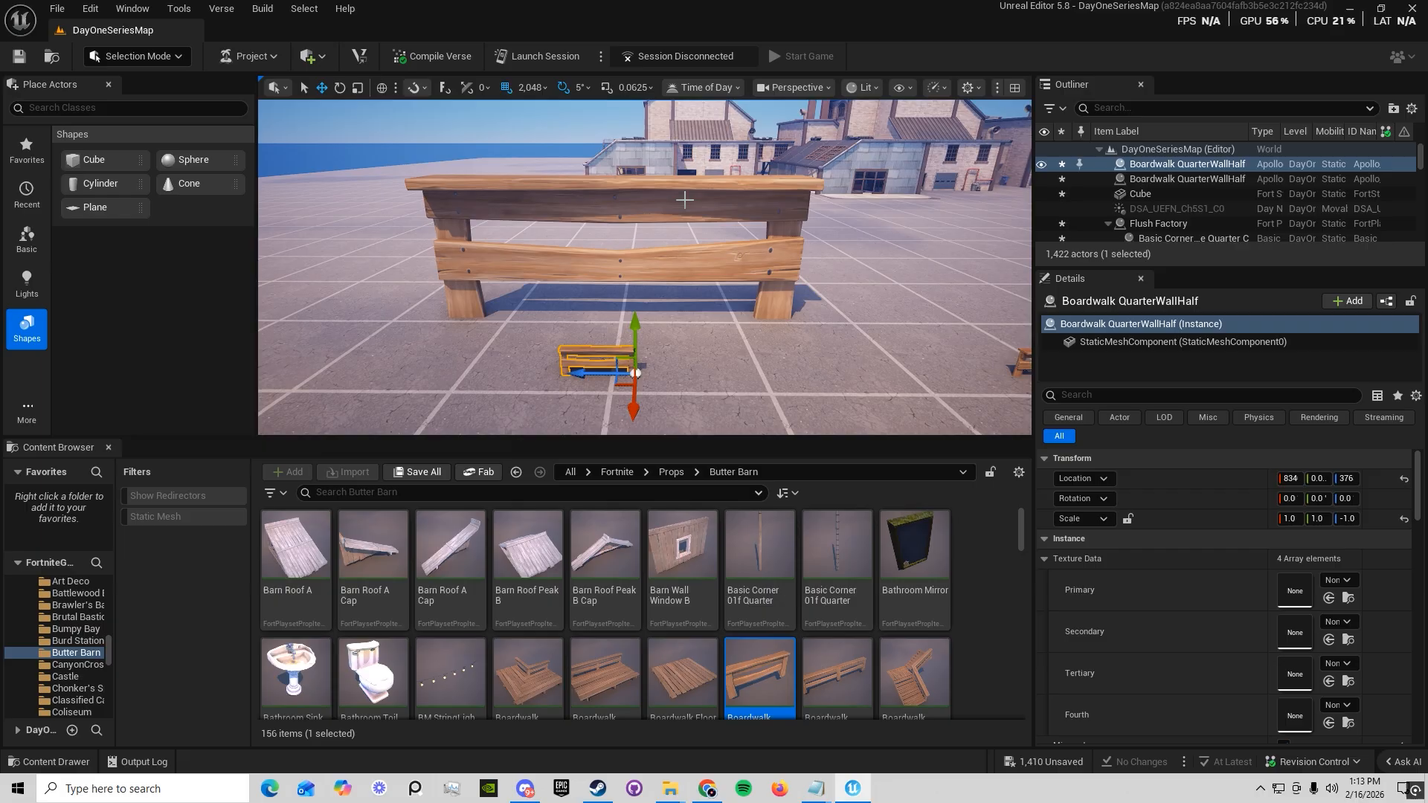
click(790, 316)
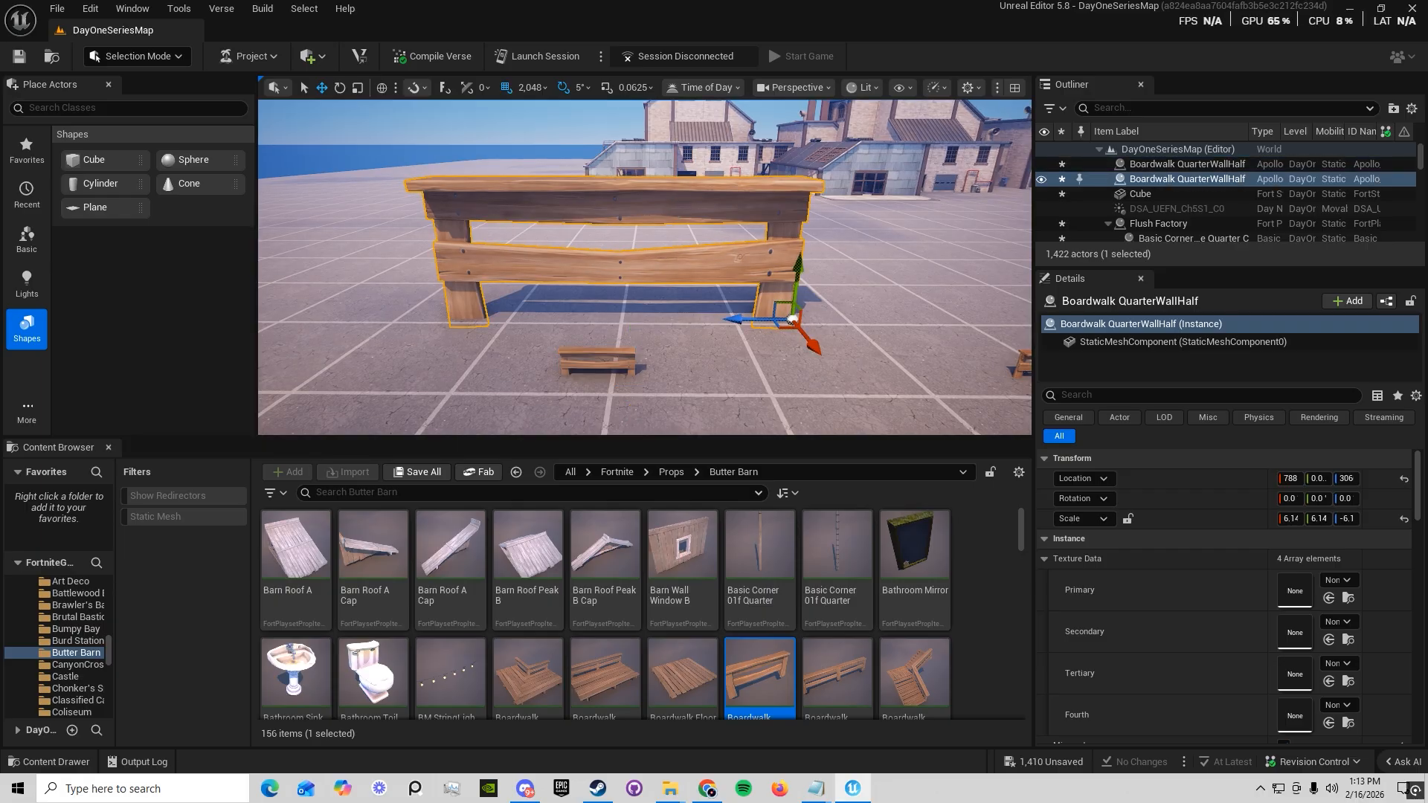
right_click(683, 197)
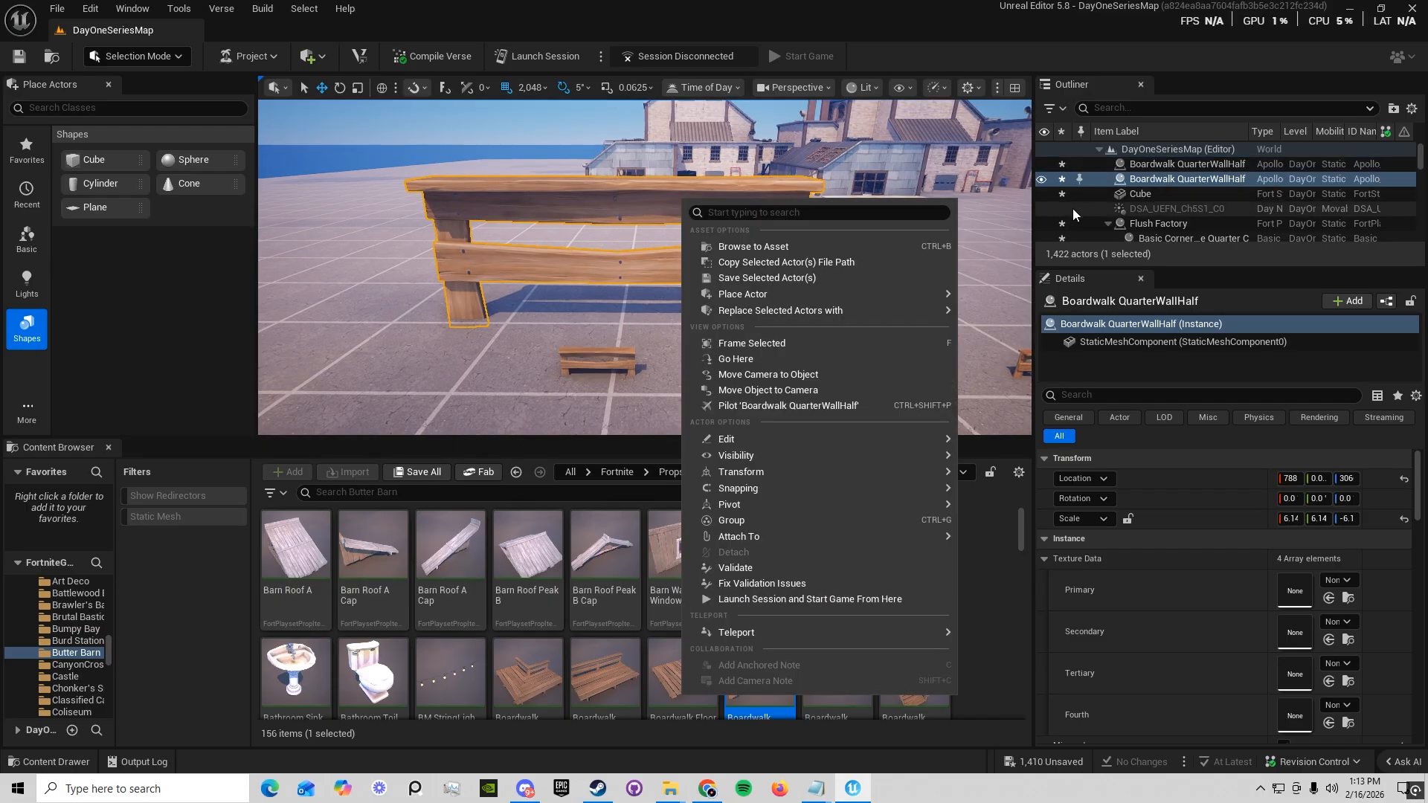
click(761, 520)
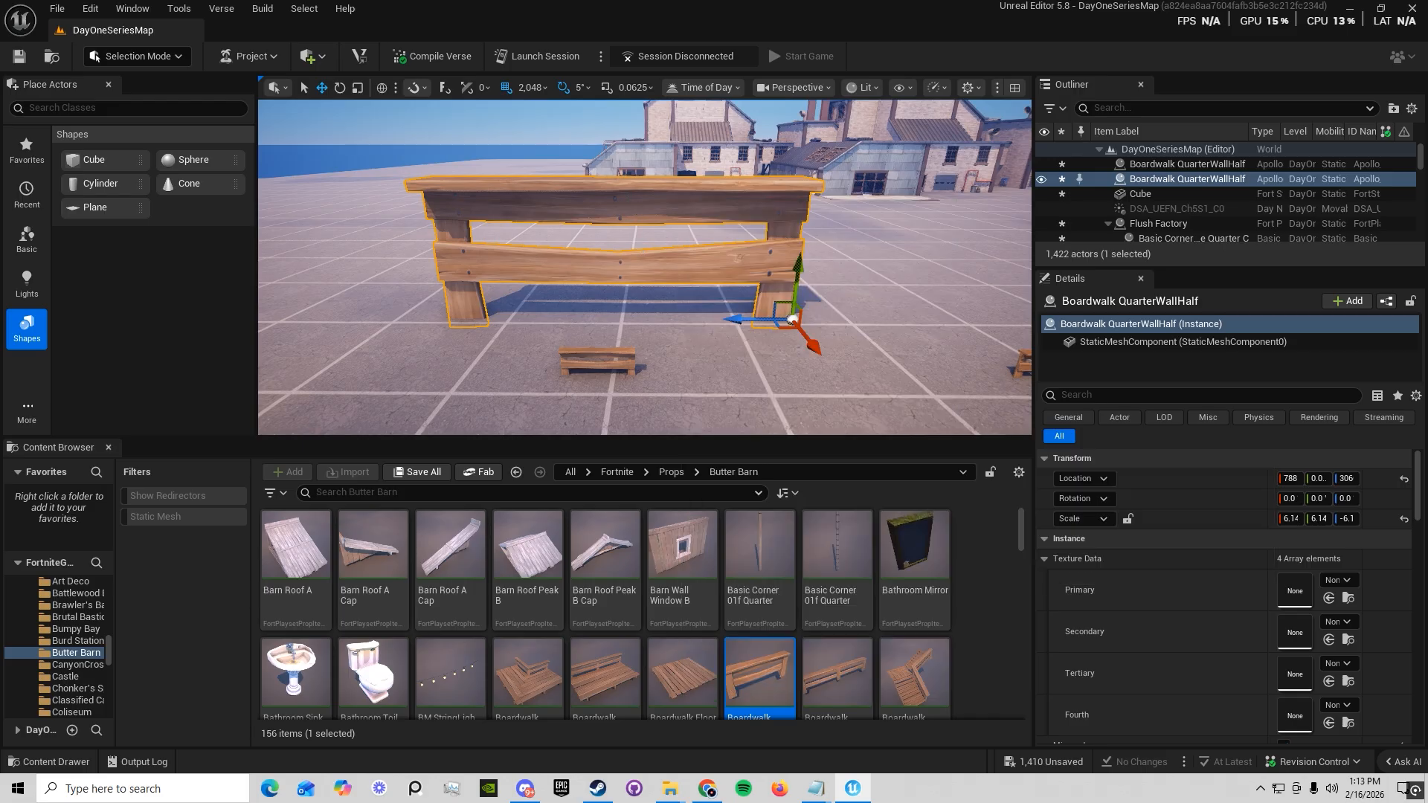
Duplicate the large boardwalk wall piece and place the copy diagonally behind the original
alt+drag(791, 319, 503, 225)
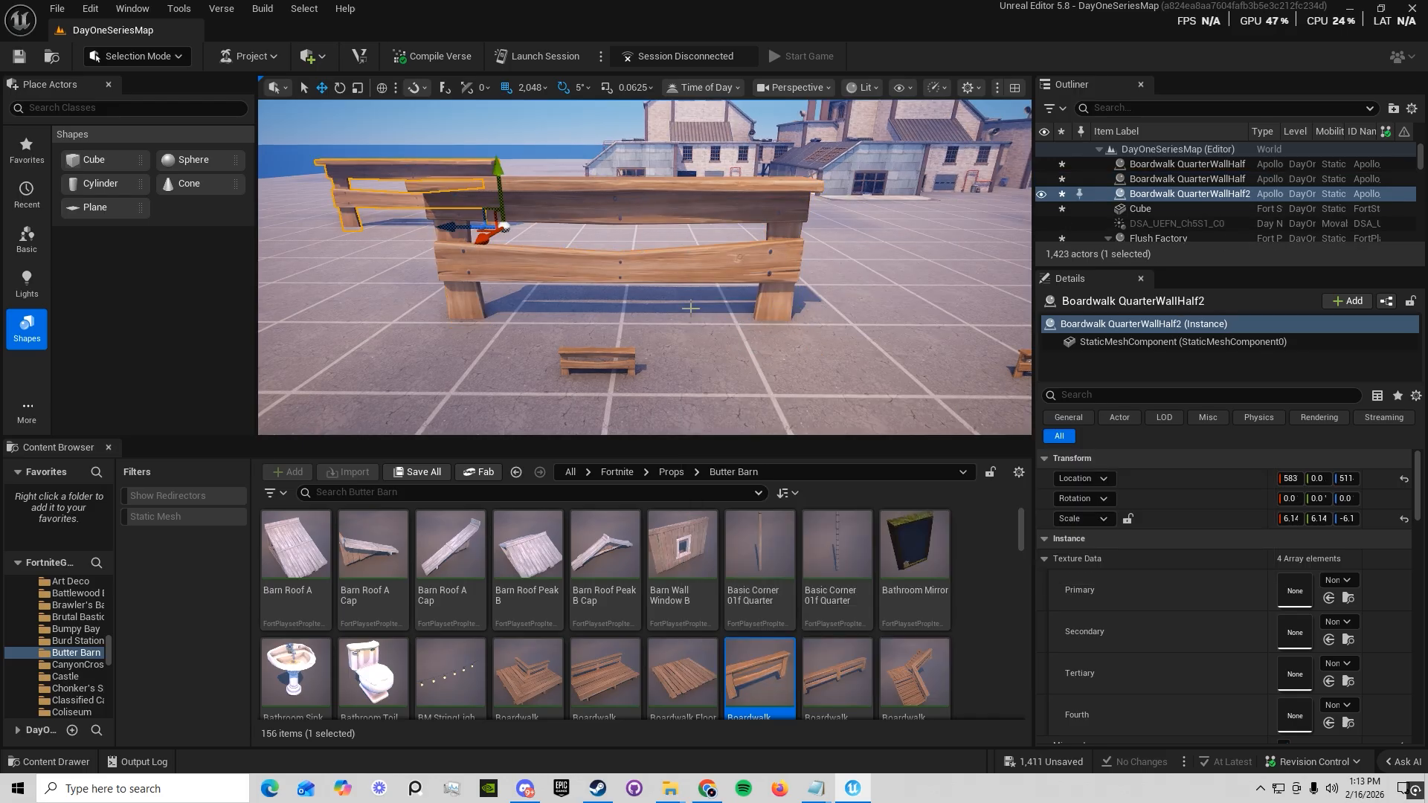
click(513, 214)
right_drag(513, 214, 484, 215)
Set the location snap size back to 1 and nudge the original large boardwalk wall piece slightly along its length
click(529, 87)
click(566, 138)
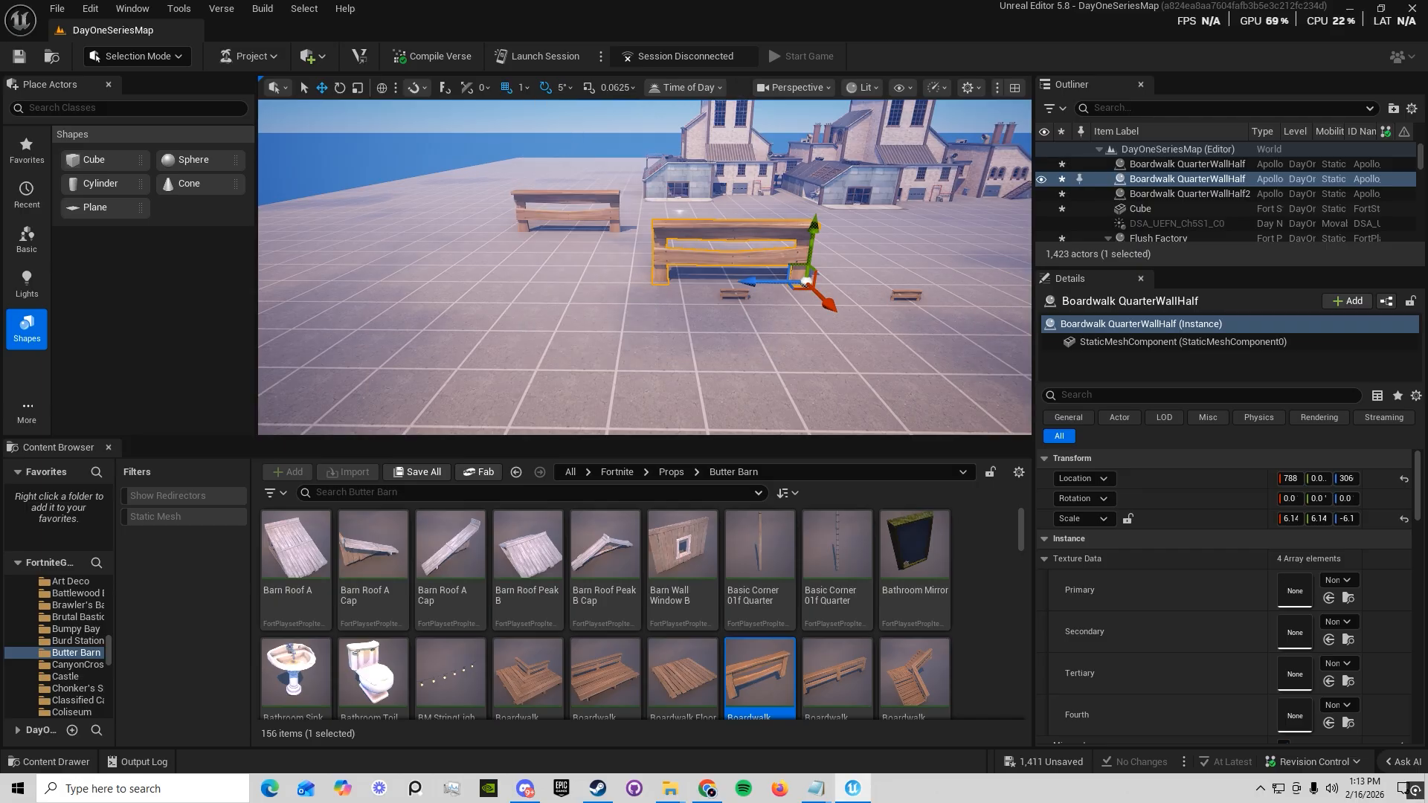
key(w)
right_drag(662, 269, 672, 277)
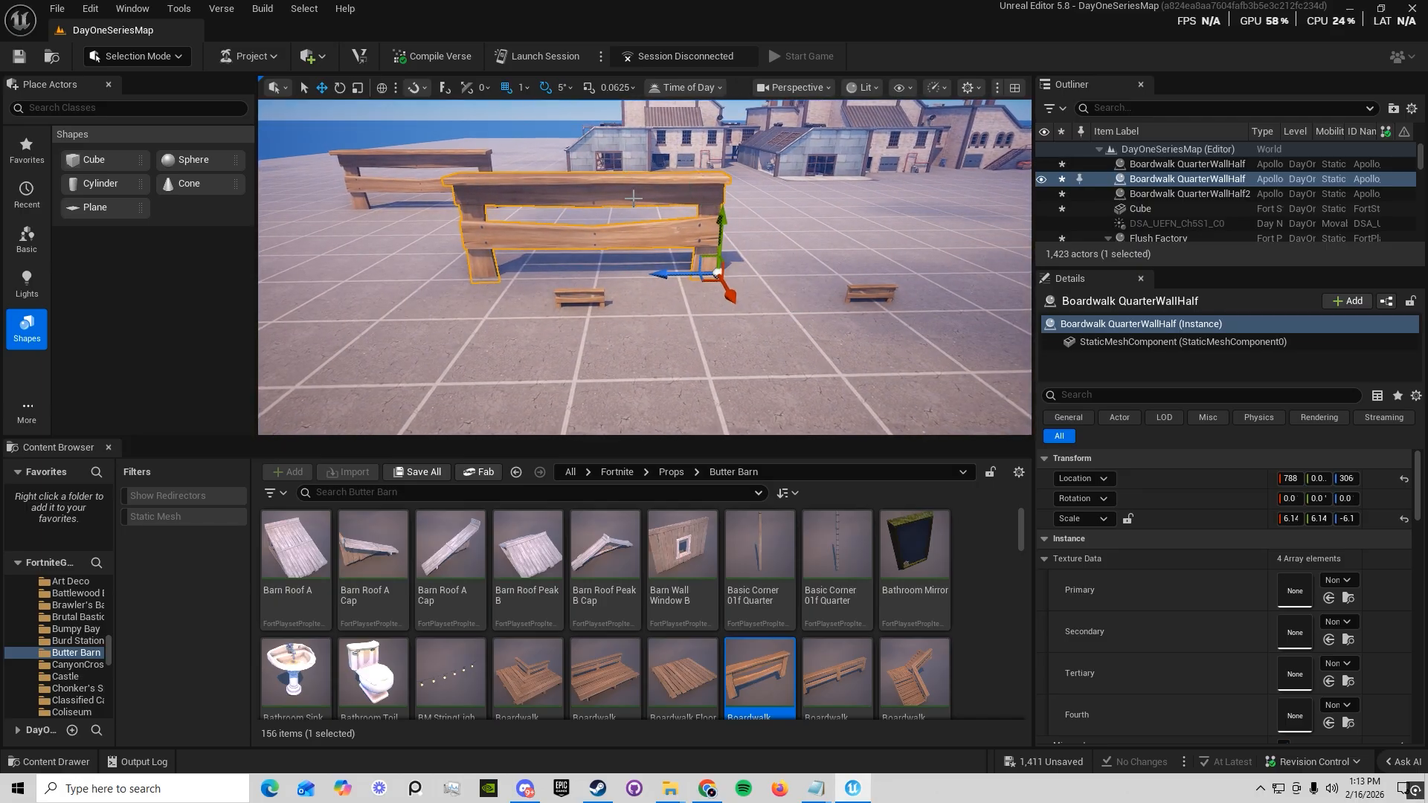
drag(695, 279, 718, 257)
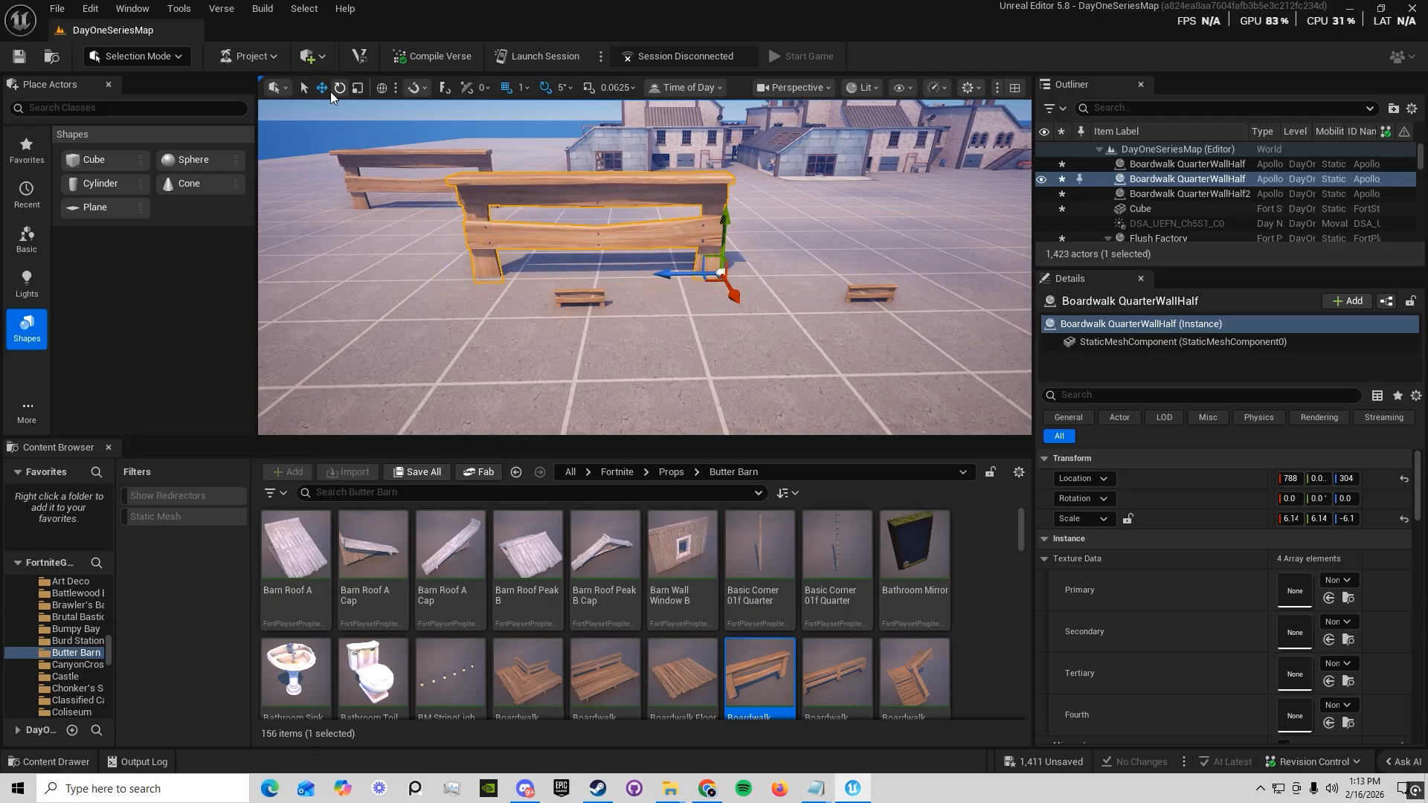
Duplicate the large boardwalk wall piece and align the copy end to end with the original
scroll(651, 283, down, 4)
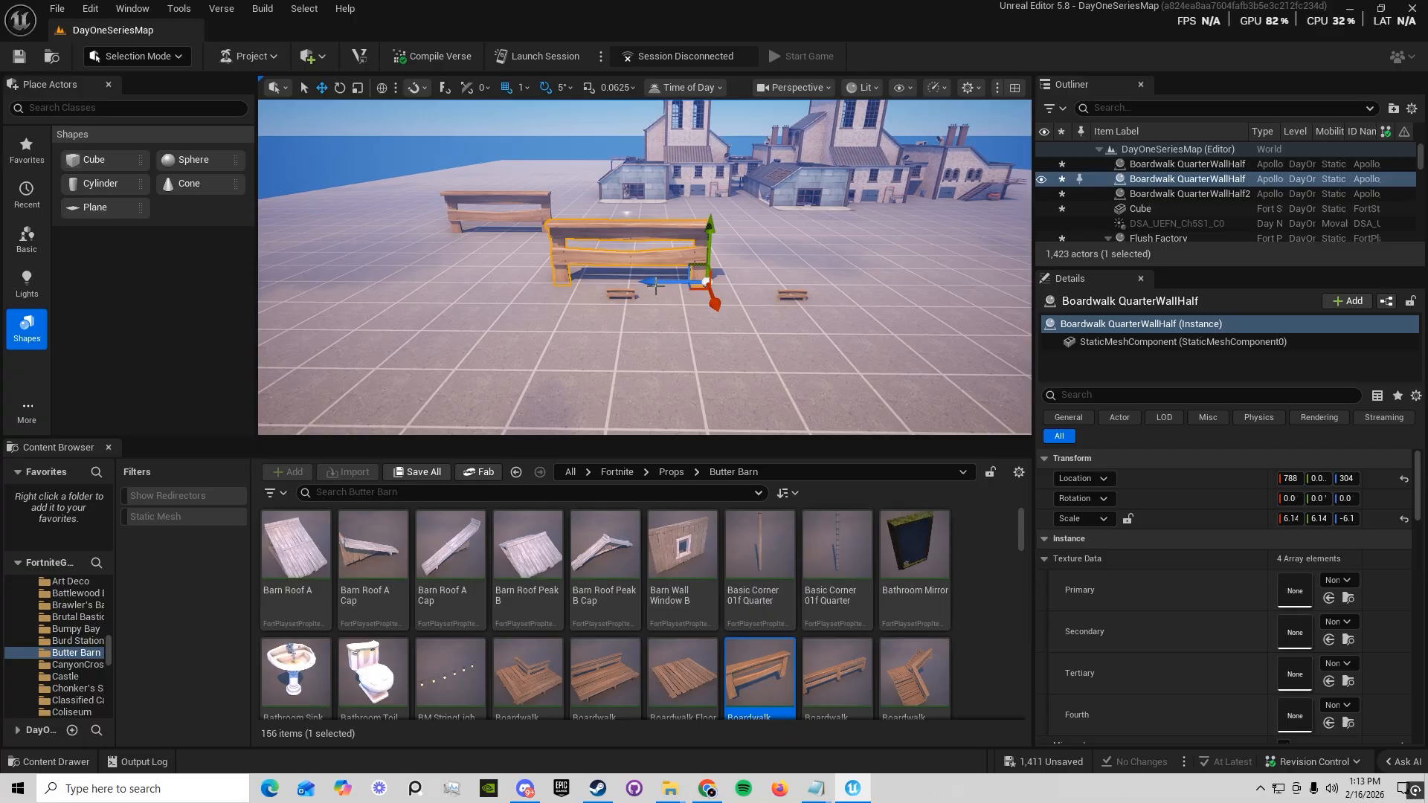
alt+drag(655, 287, 504, 278)
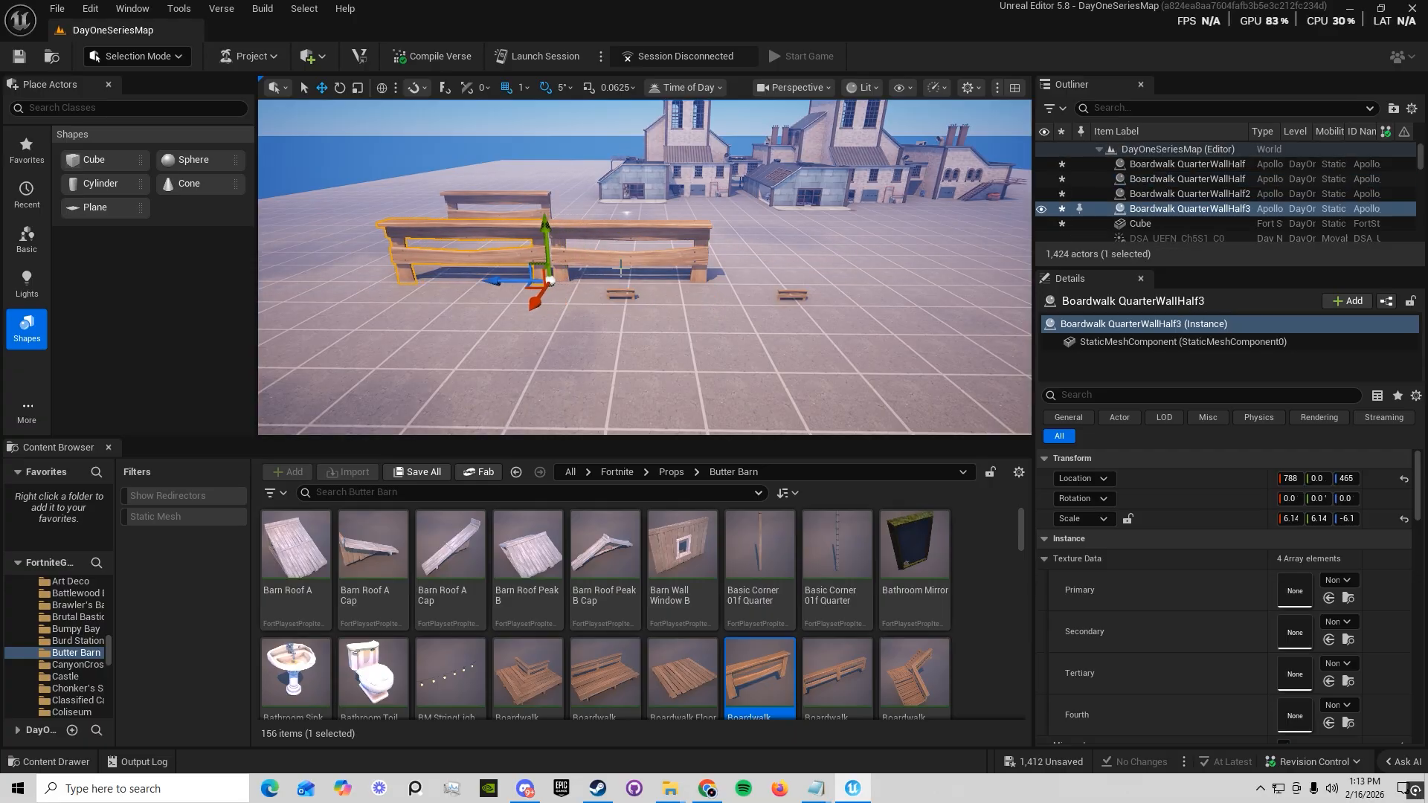
scroll(622, 268, up, 5)
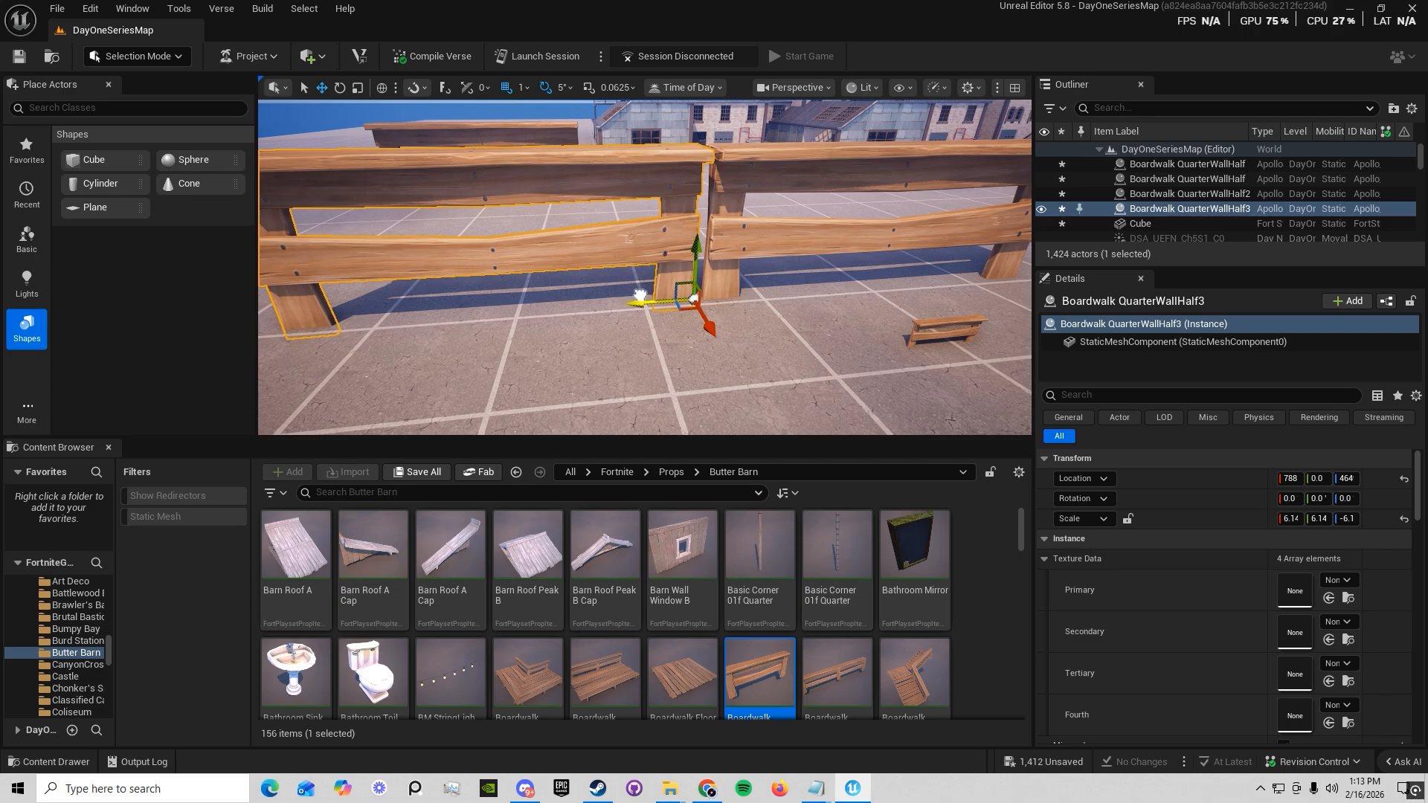
drag(640, 295, 645, 296)
scroll(665, 312, down, 4)
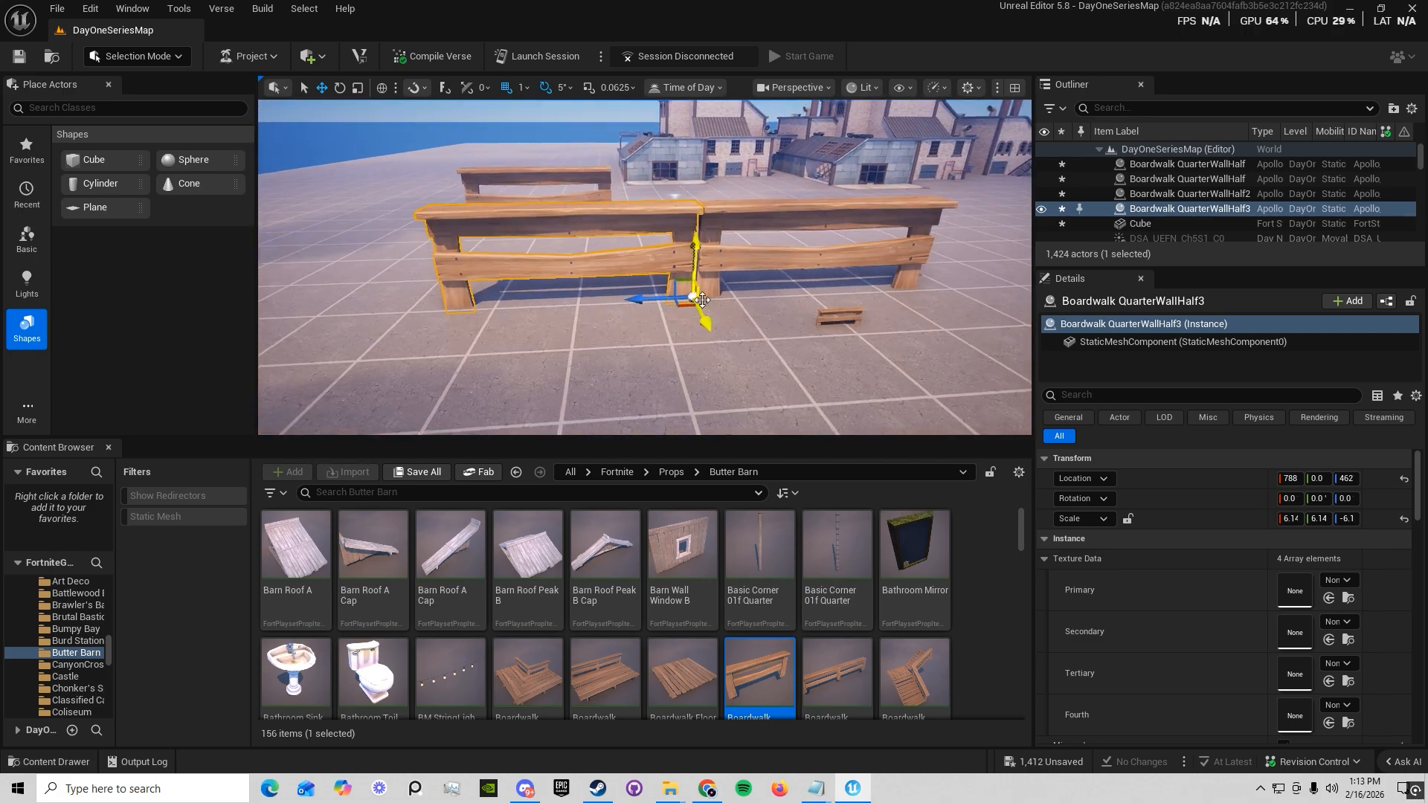
Duplicate the end boardwalk wall piece while rotating the copy -90° to form a corner
key(e)
alt+drag(679, 332, 708, 332)
mouse_move(766, 267)
right_down()
mouse_move(825, 269)
mouse_move(803, 286)
mouse_move(766, 267)
right_up()
key(a)
key(s)
scroll(766, 267, down, 5)
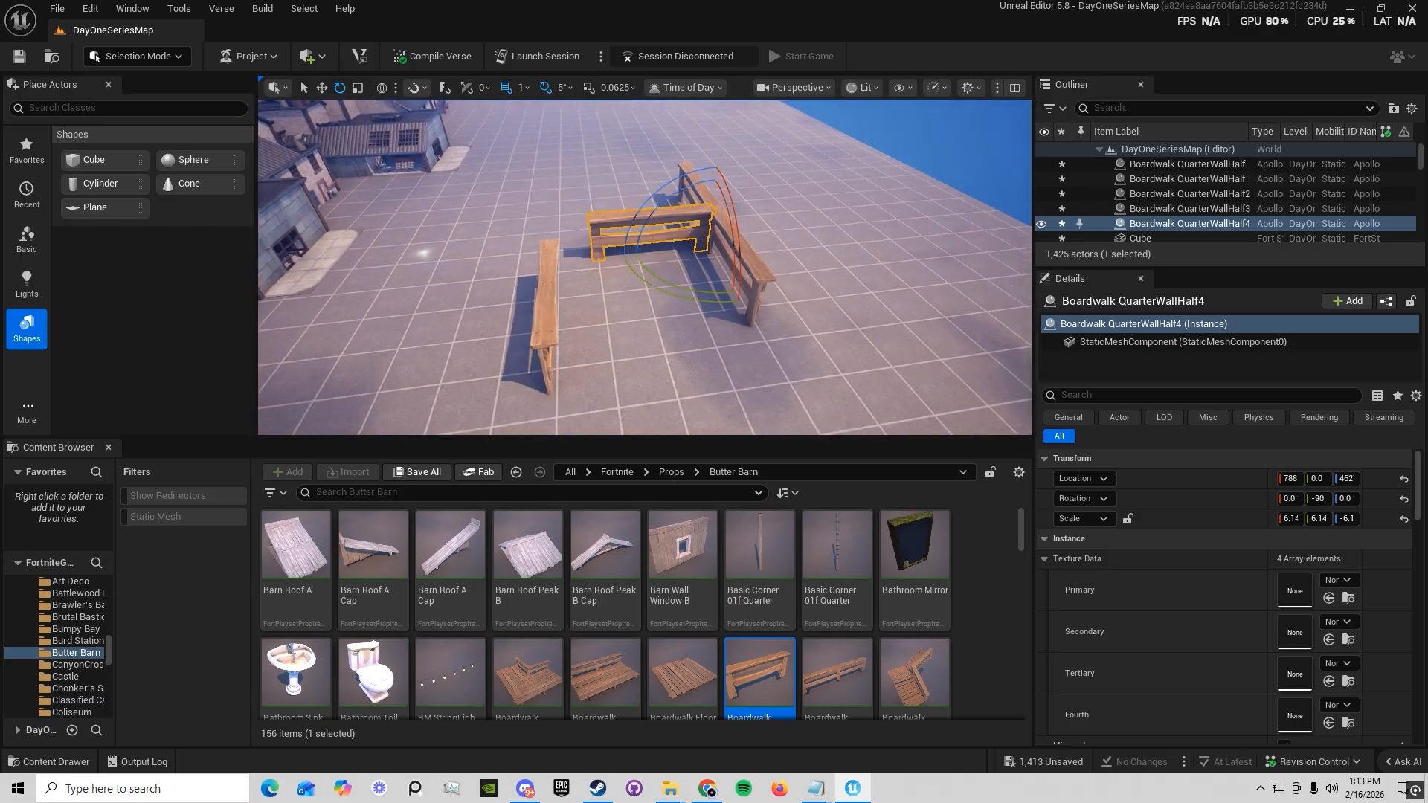
click(707, 251)
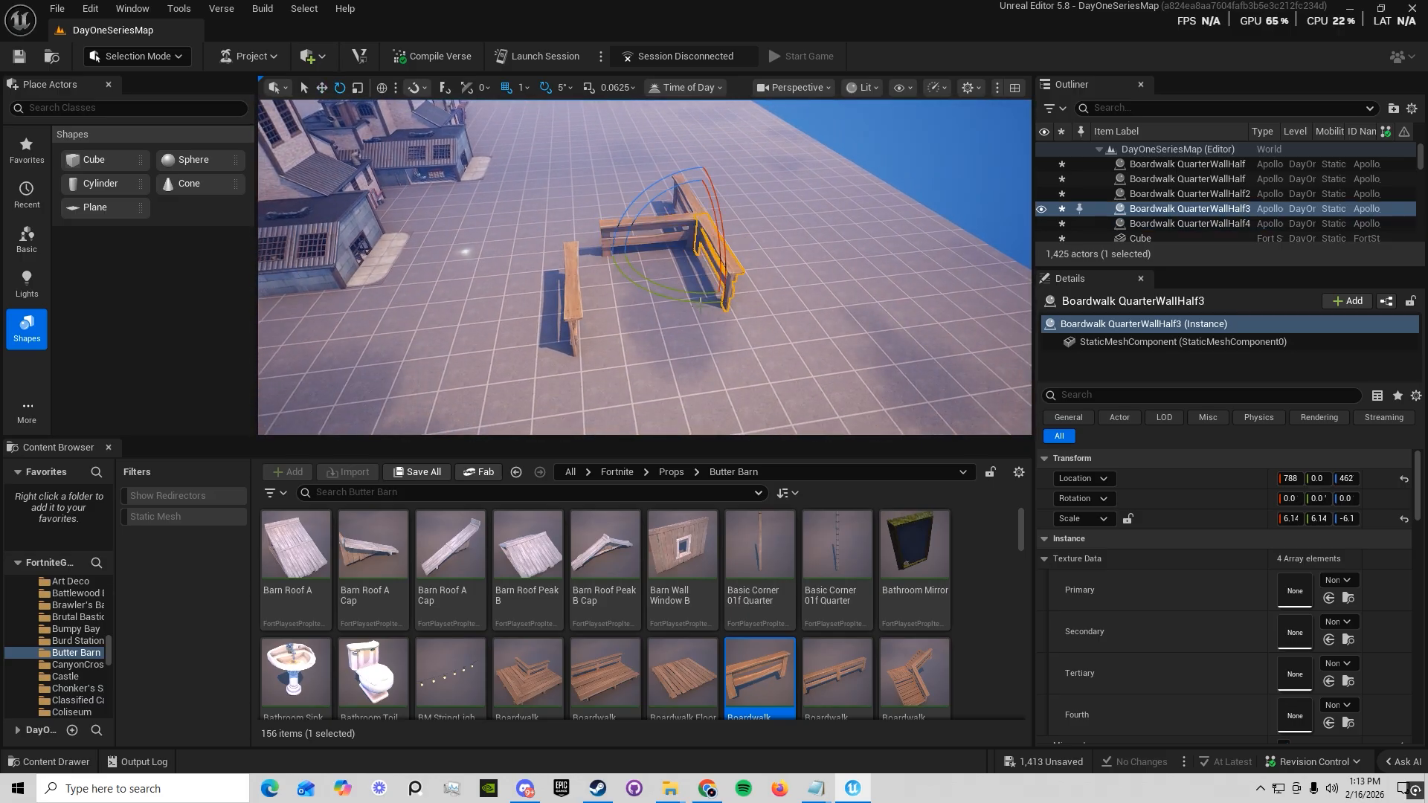
Slide a Factory Wall 3 C panel out of the factory shed's side onto the open ground beside it
right_drag(737, 240, 576, 212)
key(w)
key(s)
click(788, 249)
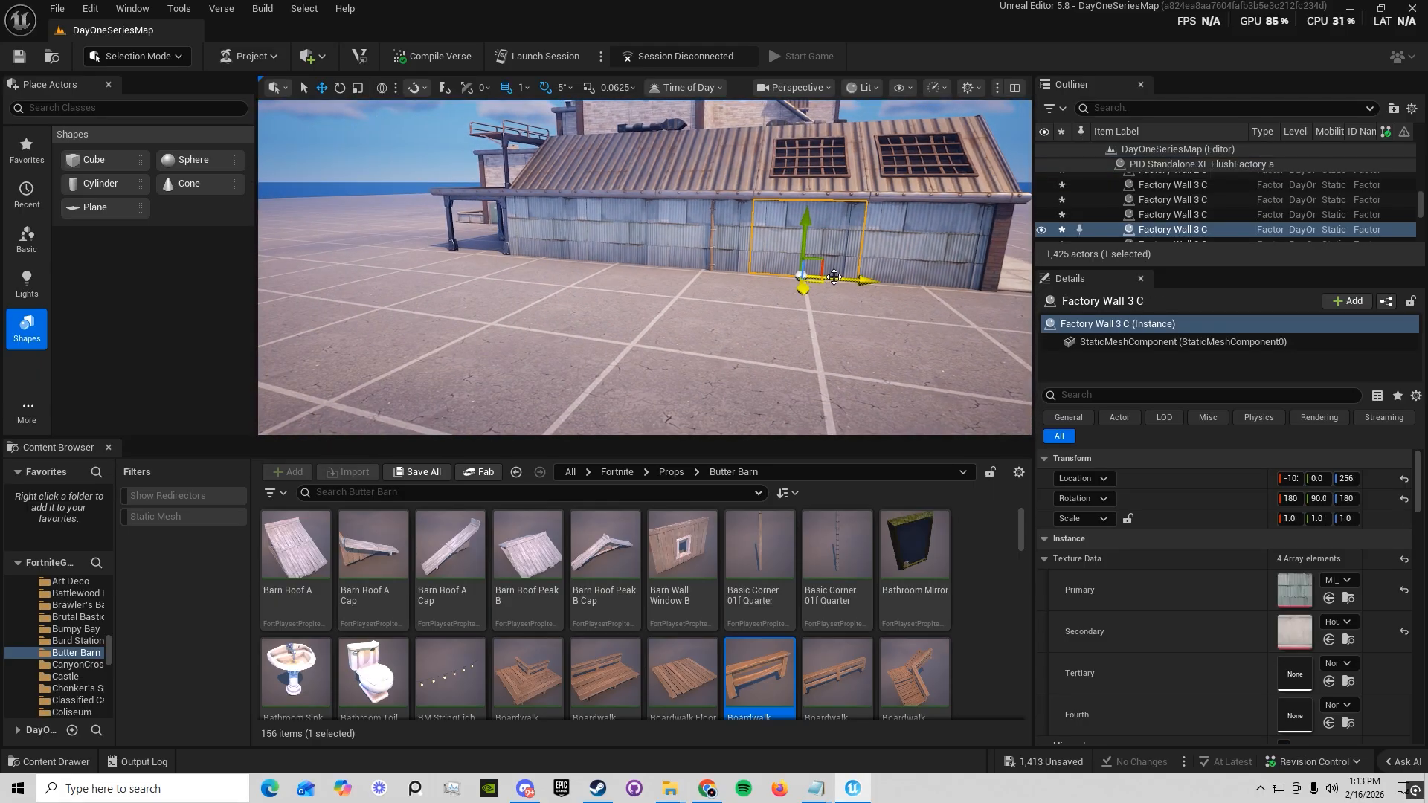
drag(853, 277, 1017, 282)
right_drag(683, 273, 811, 273)
key(d)
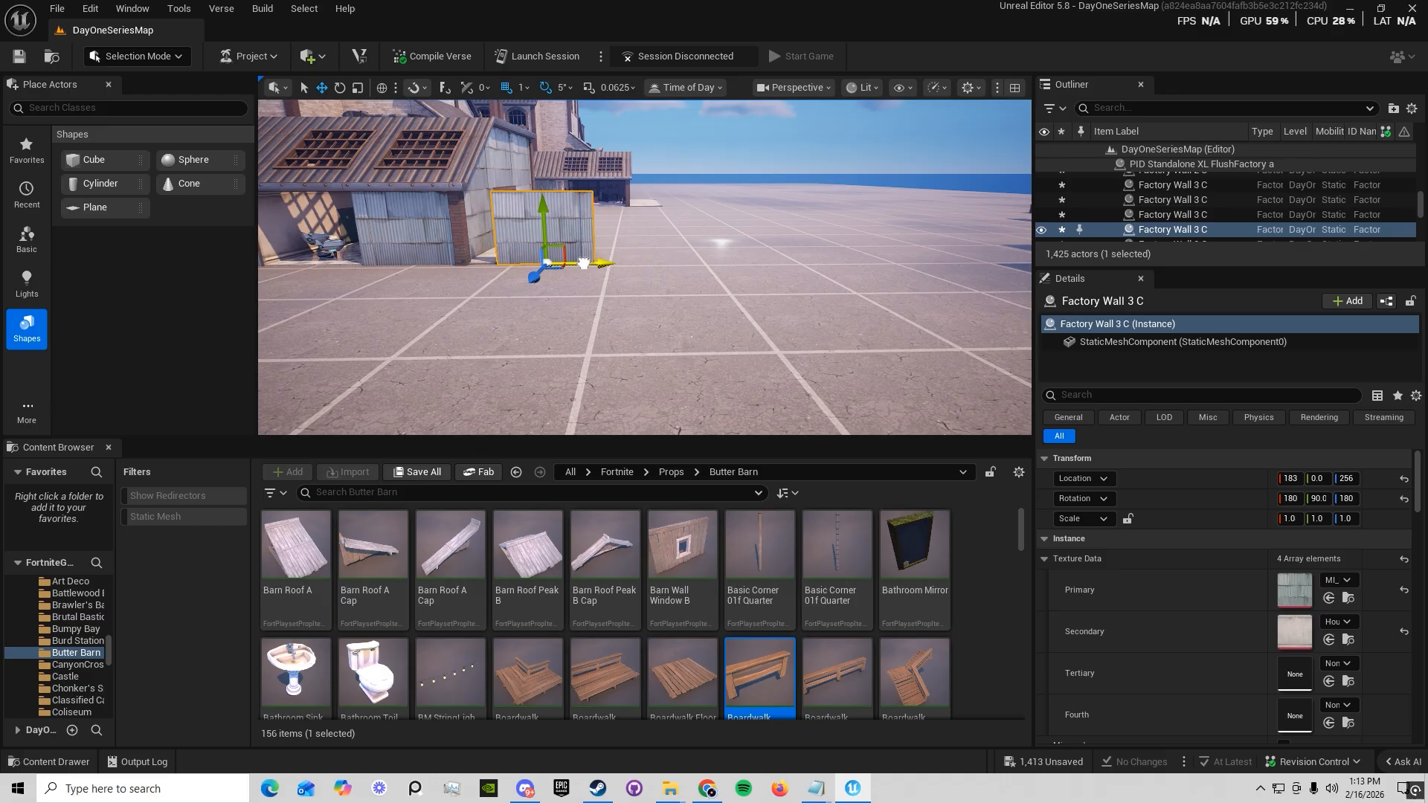
Duplicate the detached factory wall panel three times to form a straight row of four
alt+drag(604, 268, 891, 264)
key(s)
right_drag(867, 276, 900, 316)
right_drag(545, 275, 465, 239)
key(w)
key(s)
Select the three end roof panels of the factory shed and slide them over the detached wall row
click(545, 272)
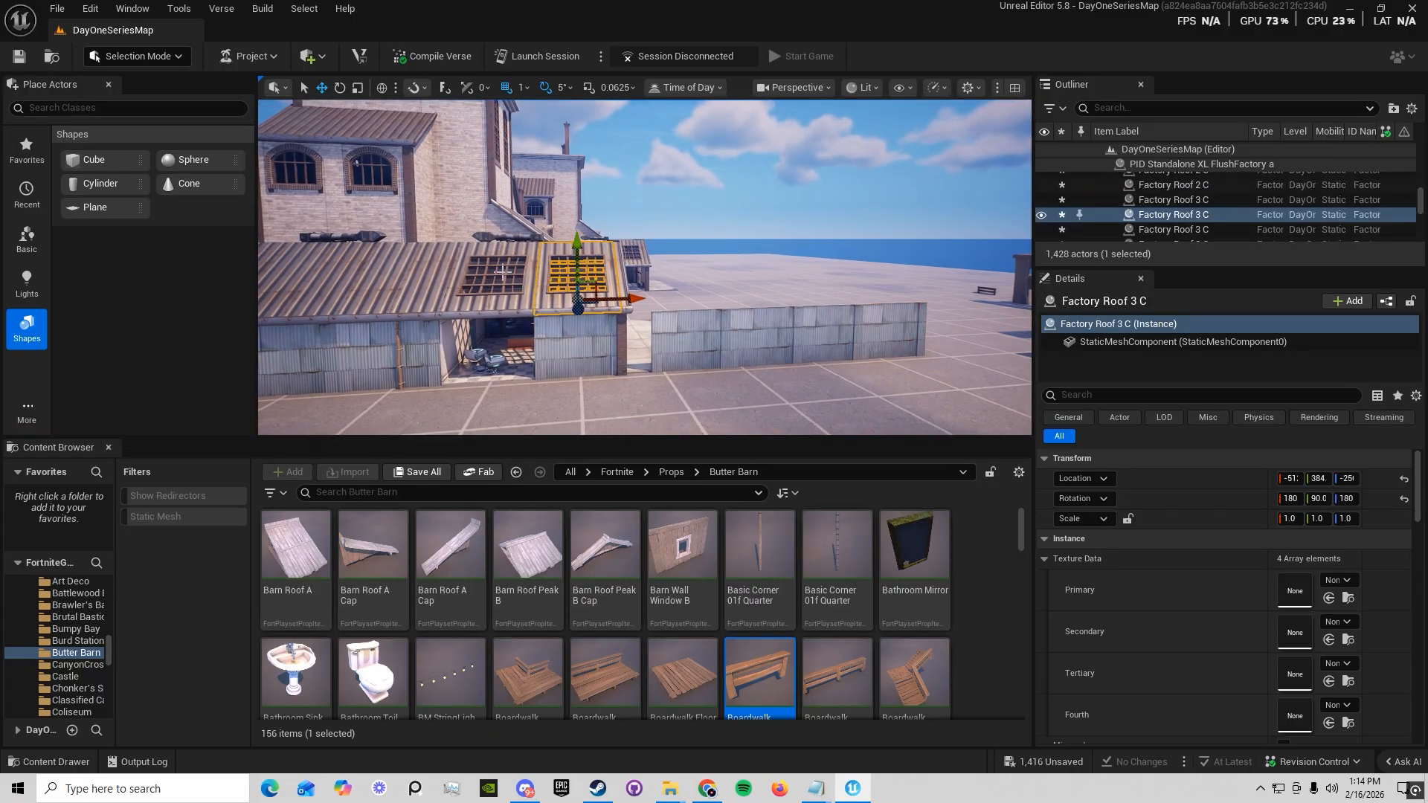
shift+click(446, 259)
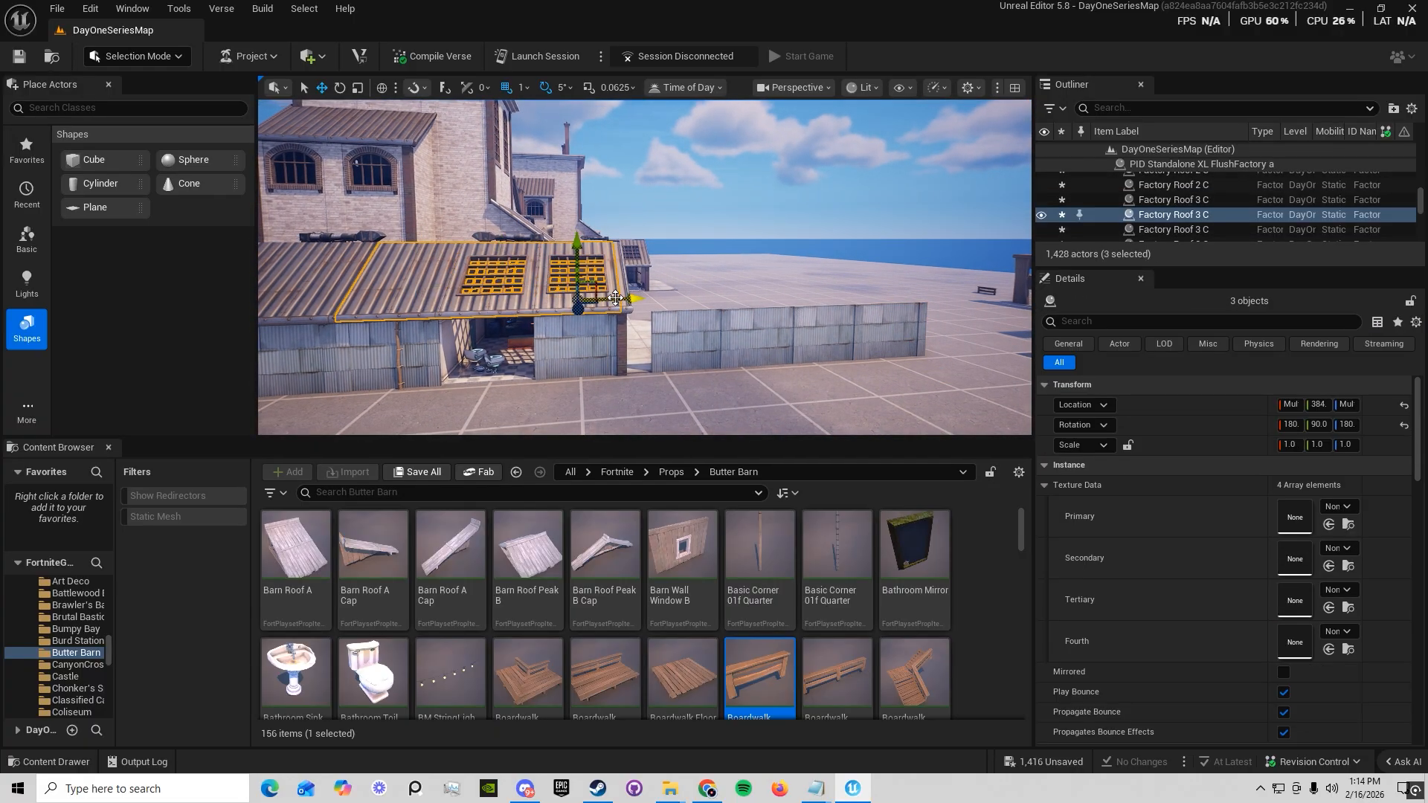
key(w)
right_drag(859, 314, 925, 338)
key(w)
right_drag(778, 305, 645, 305)
key(s)
ctrl+click(493, 330)
ctrl+click(587, 326)
ctrl+click(680, 320)
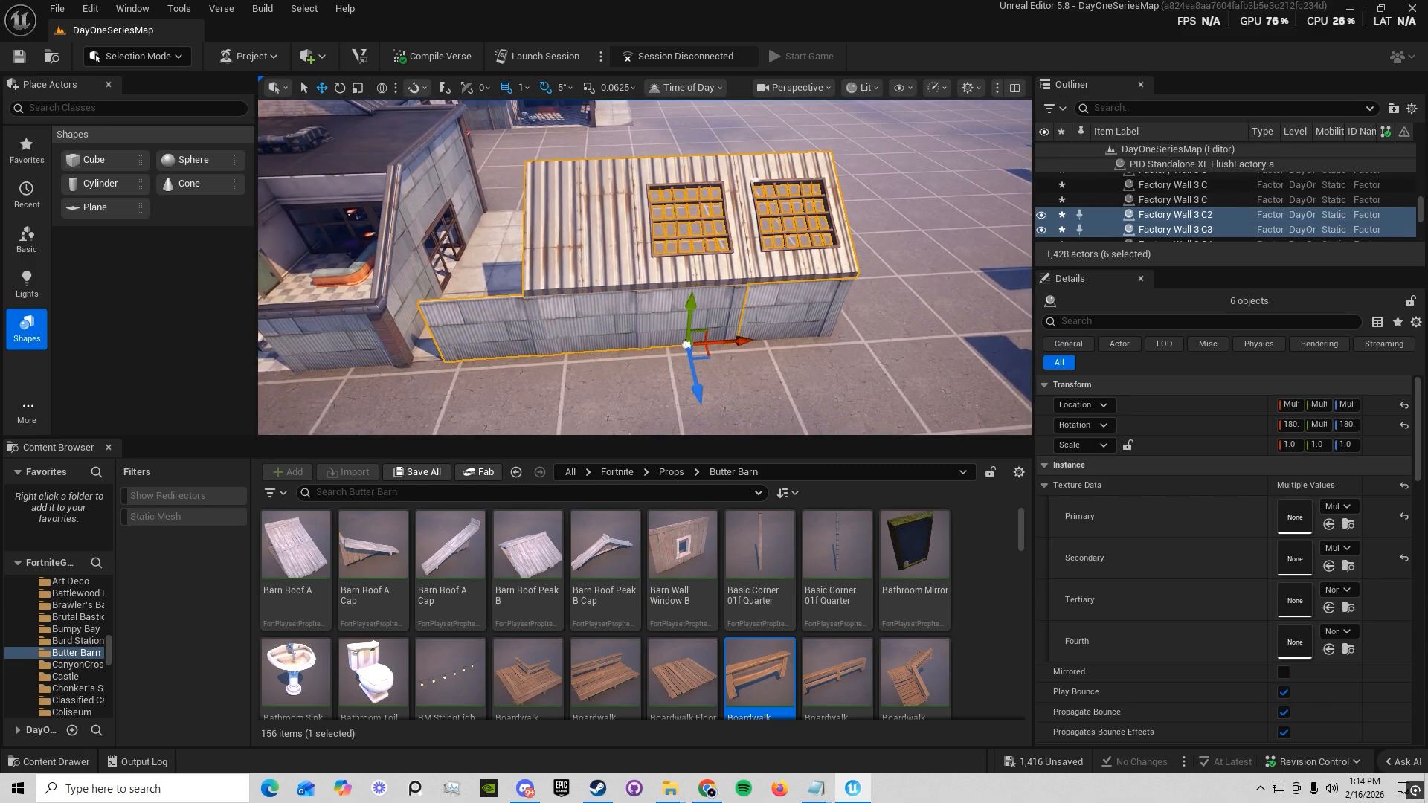
ctrl+click(779, 313)
key(d)
right_drag(789, 312, 647, 283)
key(s)
key(a)
Select the three relocated roof panels with the four detached walls and duplicate them across the yard, rotated 180°
click(620, 230)
ctrl+click(711, 258)
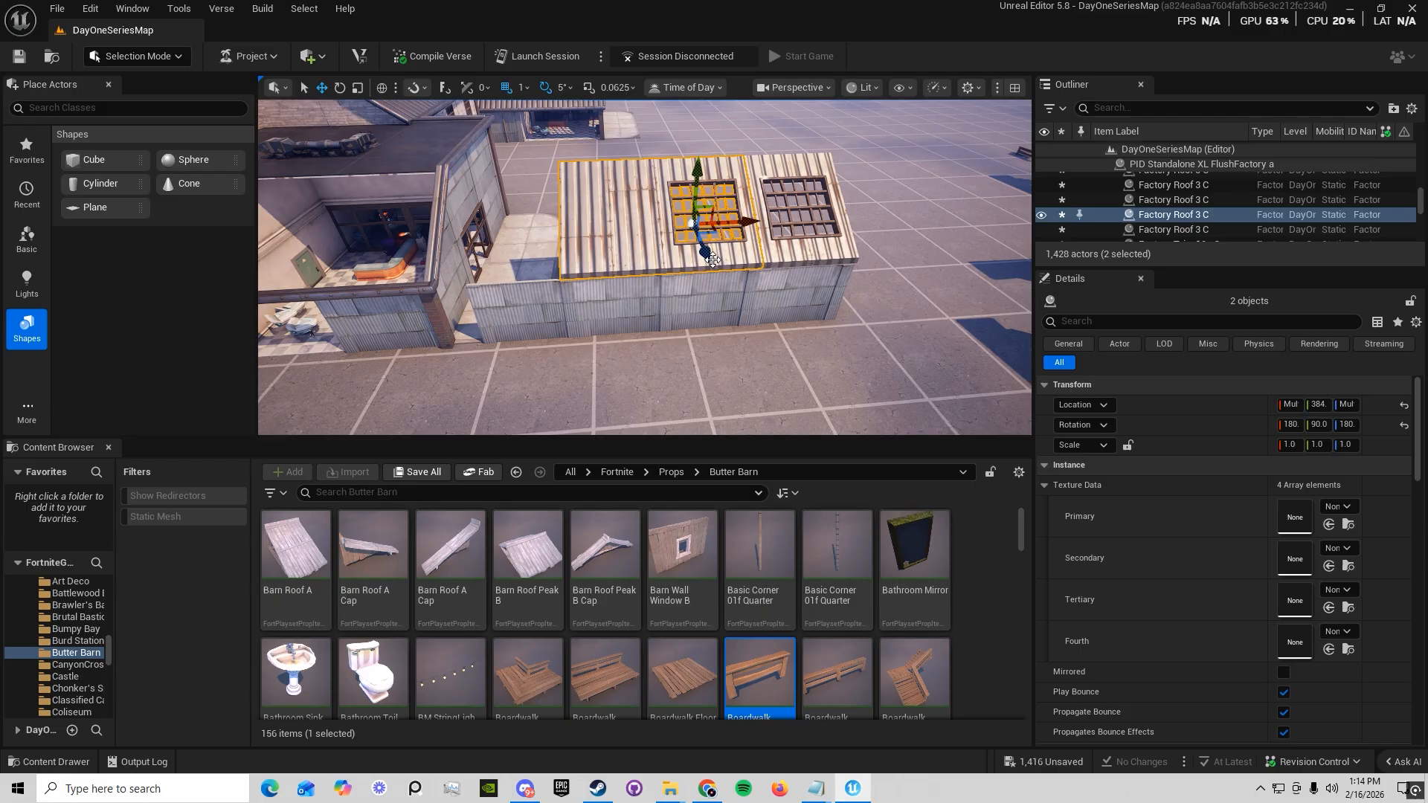
ctrl+click(710, 297)
ctrl+click(624, 295)
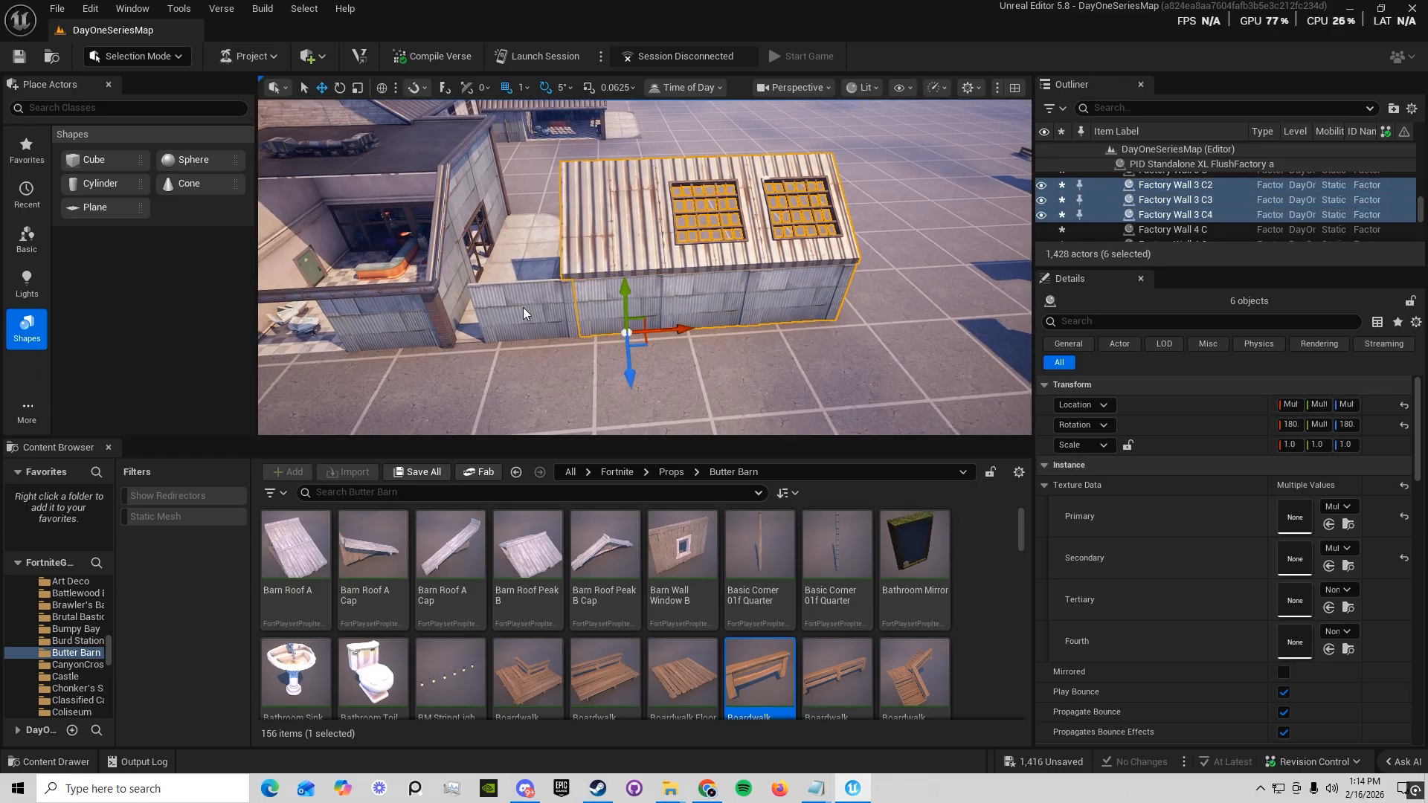
ctrl+click(526, 313)
right_drag(526, 313, 695, 274)
key(d)
key(e)
key(s)
key(w)
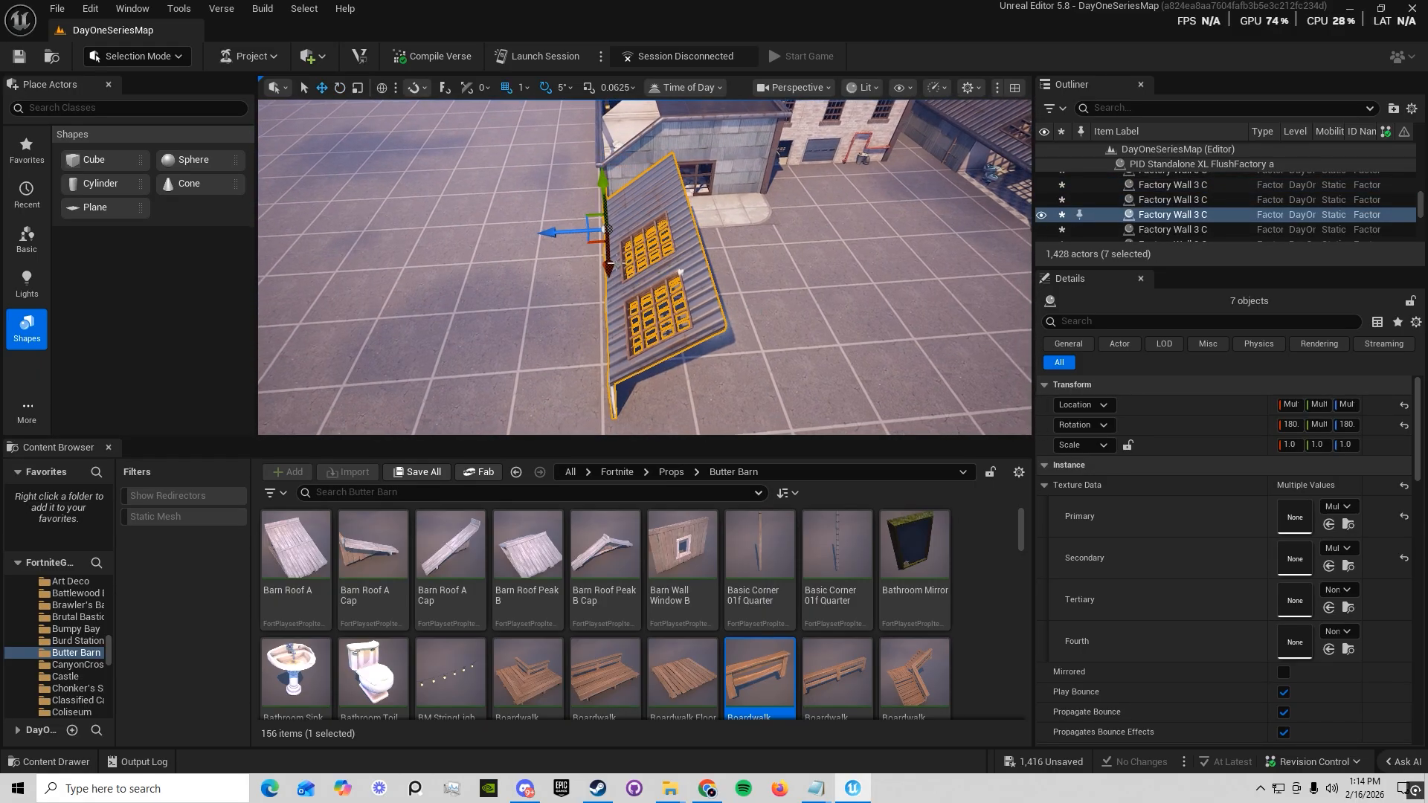
alt+drag(549, 233, 825, 277)
key(e)
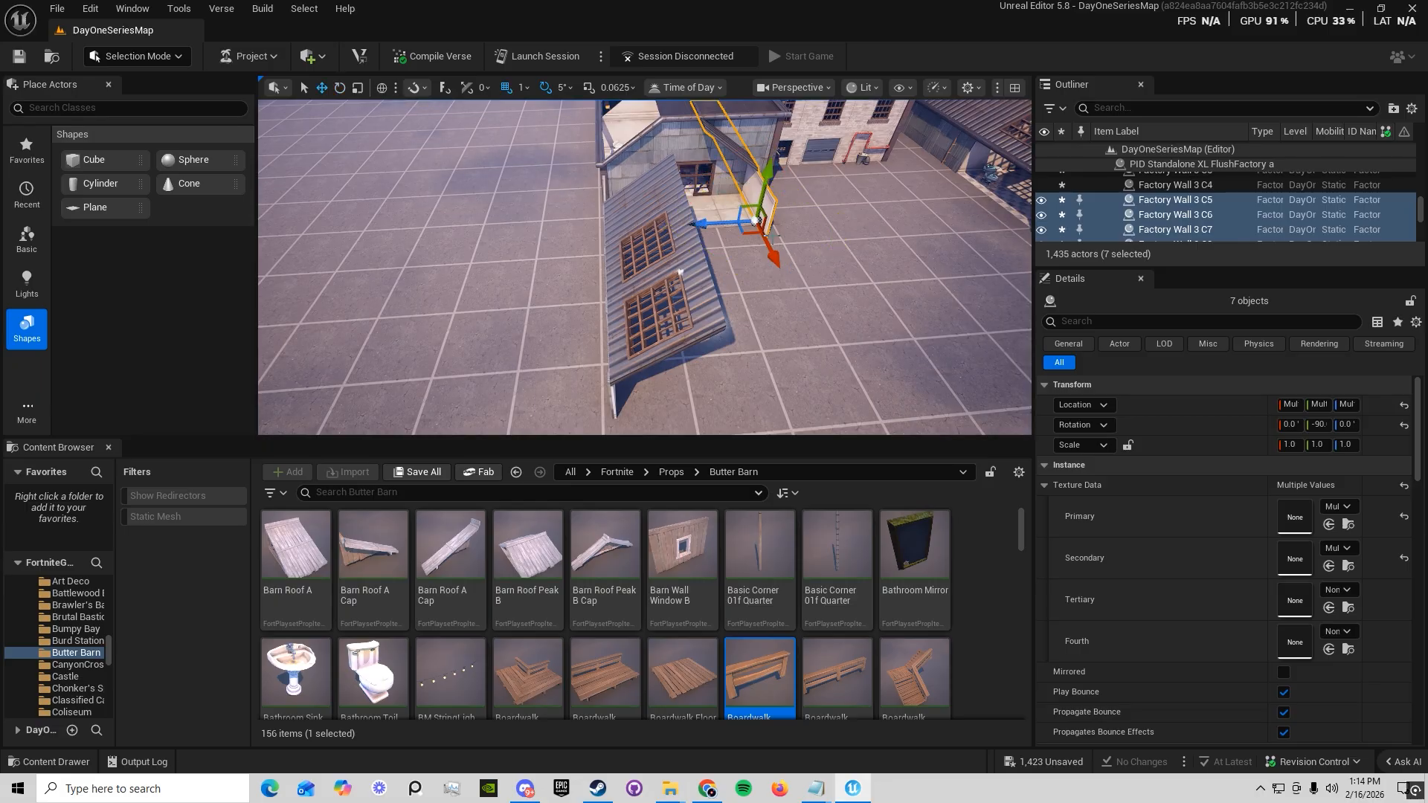
Move the rotated copy into place opposite the original walls and roof, forming the other half of the shed extension
drag(787, 297, 750, 373)
key(a)
right_drag(749, 373, 959, 297)
click(595, 309)
alt+drag(635, 297, 503, 315)
key(d)
right_drag(503, 315, 537, 342)
key(w)
key(s)
Save all changes to the level
click(626, 271)
key(s)
right_drag(736, 328, 736, 328)
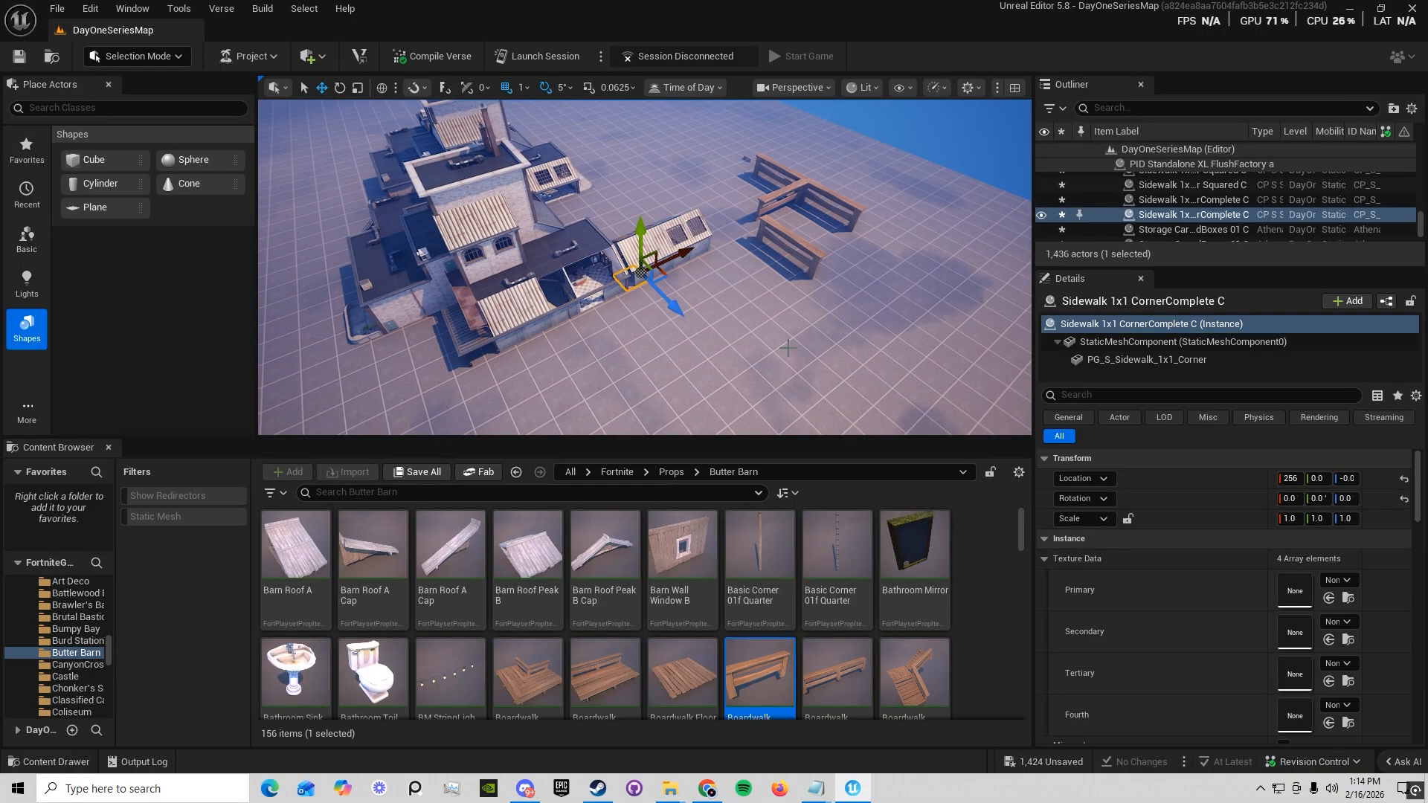
key(ctrl+s)
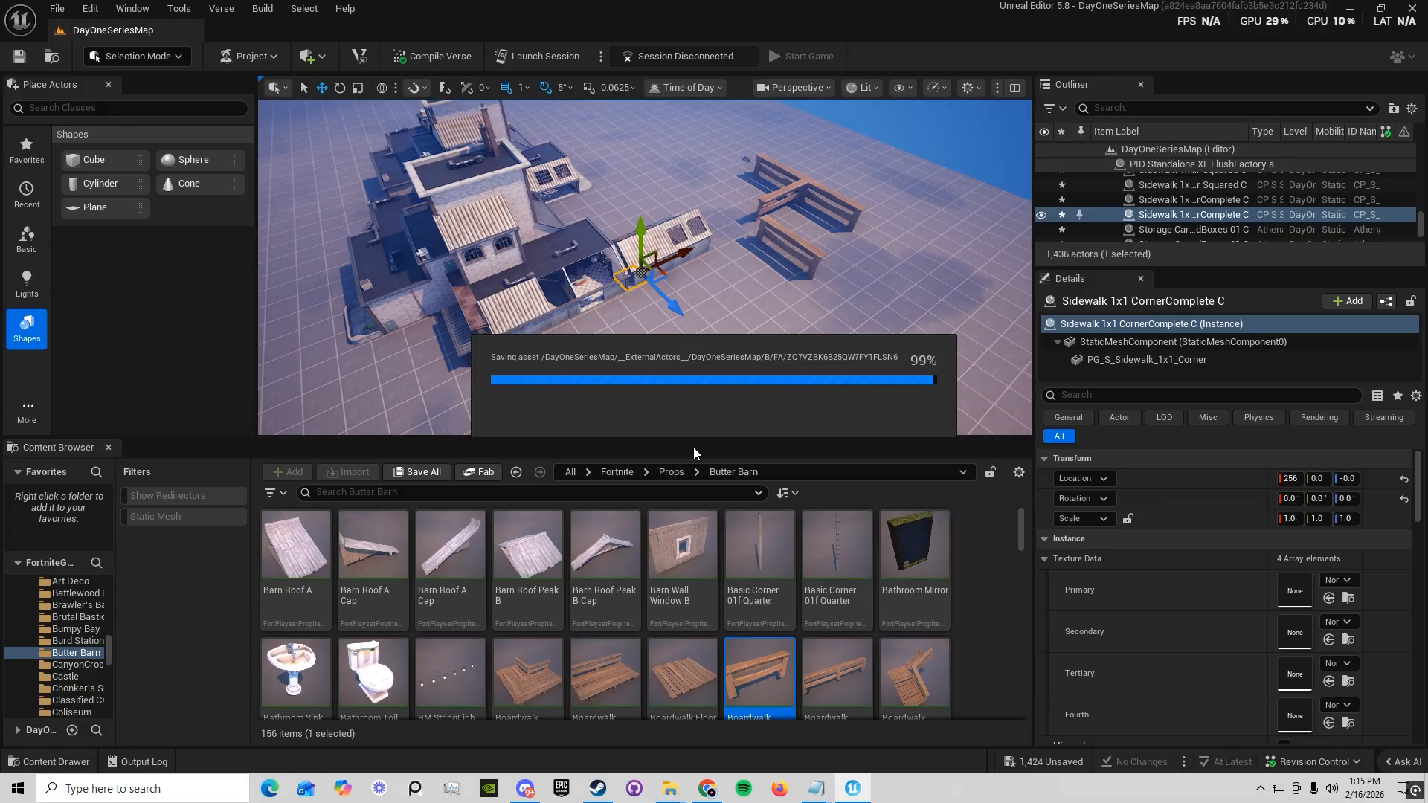
Examine the extended factory shed and how its walls and roof panels line up with the existing building
right_drag(705, 351, 475, 342)
key(w)
key(d)
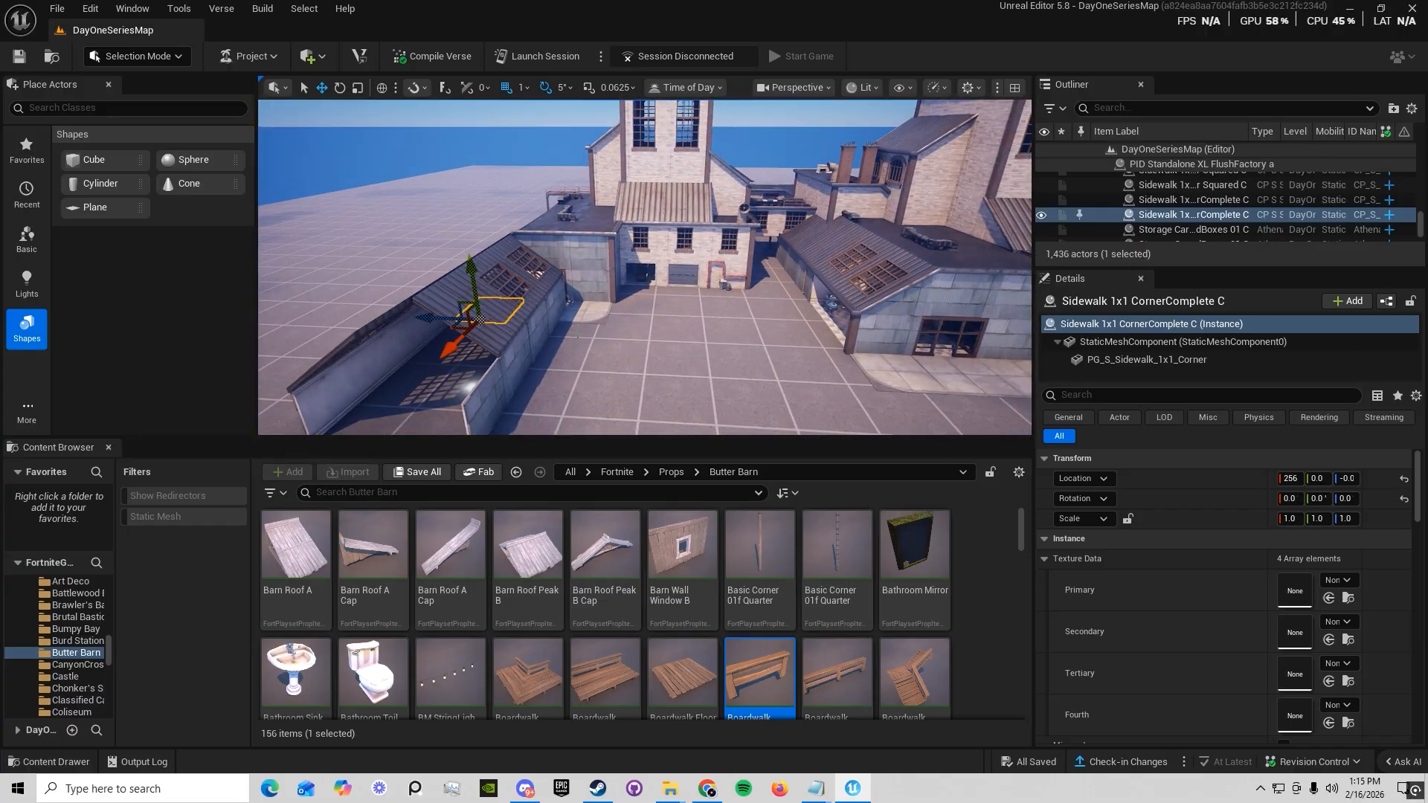
click(487, 306)
click(540, 282)
right_drag(541, 282, 606, 304)
key(a)
click(484, 286)
key(a)
right_drag(483, 286, 587, 297)
click(491, 351)
click(536, 361)
key(d)
right_drag(537, 362, 491, 372)
ctrl+click(596, 257)
ctrl+click(583, 283)
ctrl+click(579, 243)
key(s)
right_drag(579, 243, 595, 234)
click(756, 201)
right_drag(755, 201, 781, 205)
key(s)
ctrl+click(658, 273)
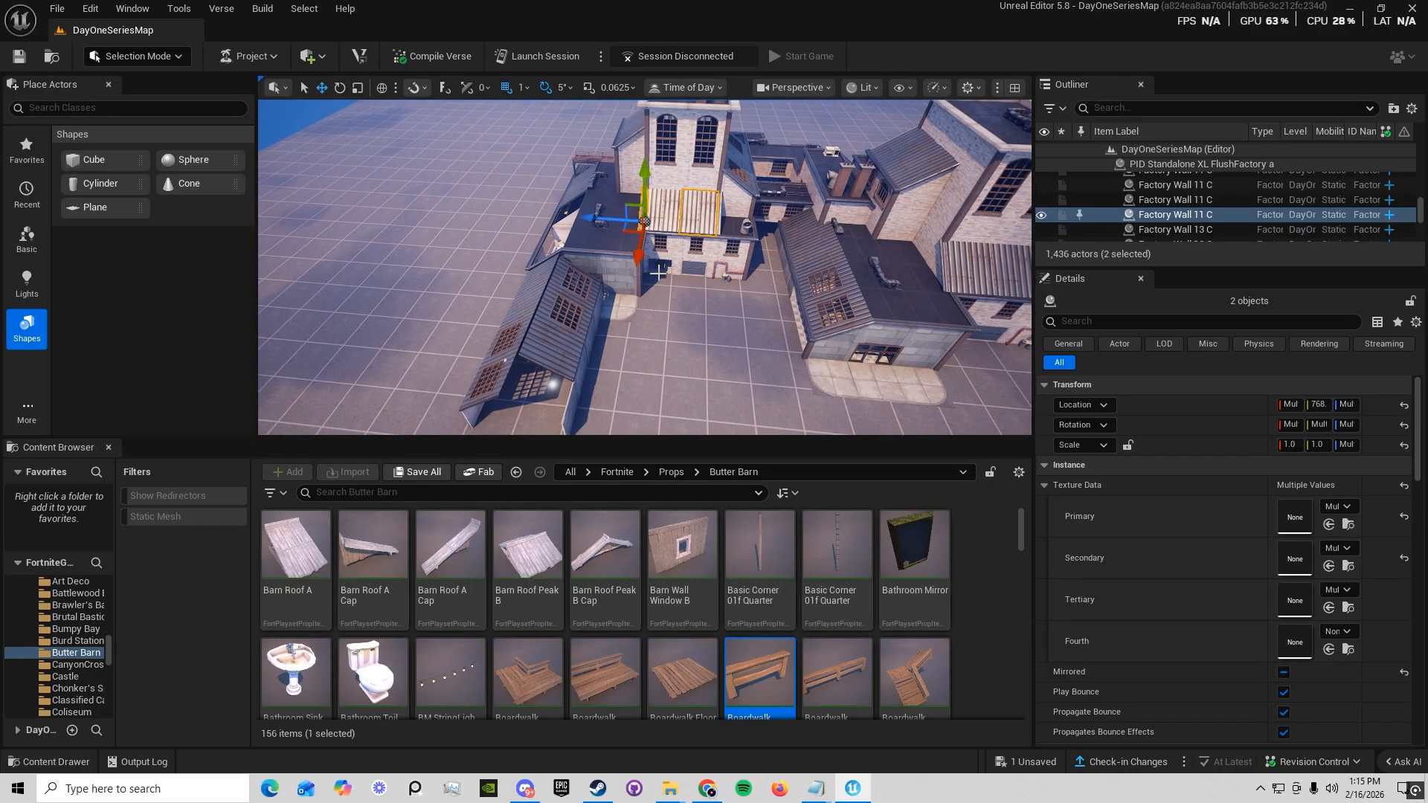
Examine the whole map, with the factory, boardwalk pieces and grid planes, from farther away
key(a)
right_drag(704, 304, 666, 324)
key(a)
key(w)
key(s)
click(703, 286)
key(d)
key(w)
key(w)
key(w)
click(841, 288)
key(s)
right_drag(842, 287, 886, 298)
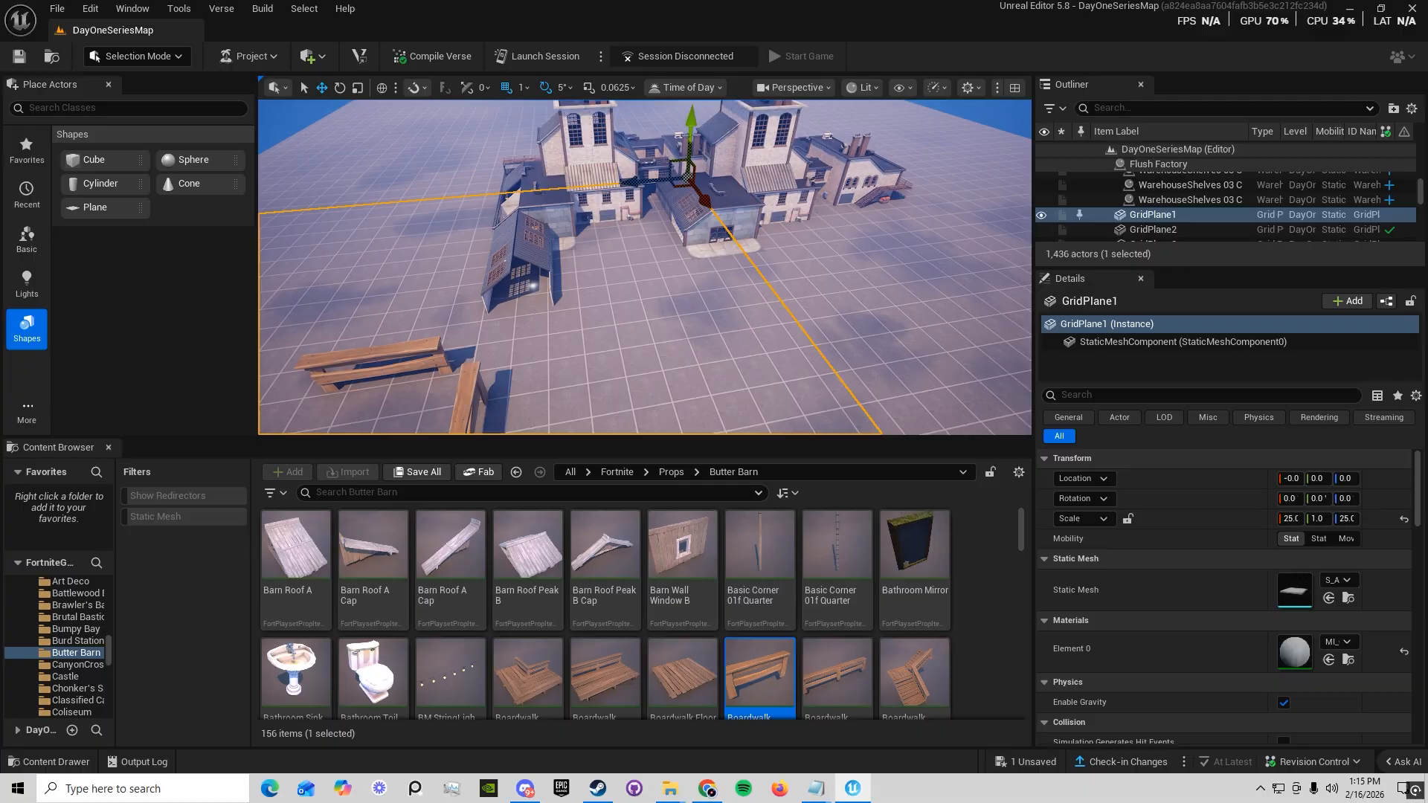
click(994, 206)
mouse_move(994, 206)
right_down()
mouse_move(983, 190)
mouse_move(993, 219)
mouse_move(1014, 223)
right_up()
key(s)
click(990, 200)
key(w)
key(s)
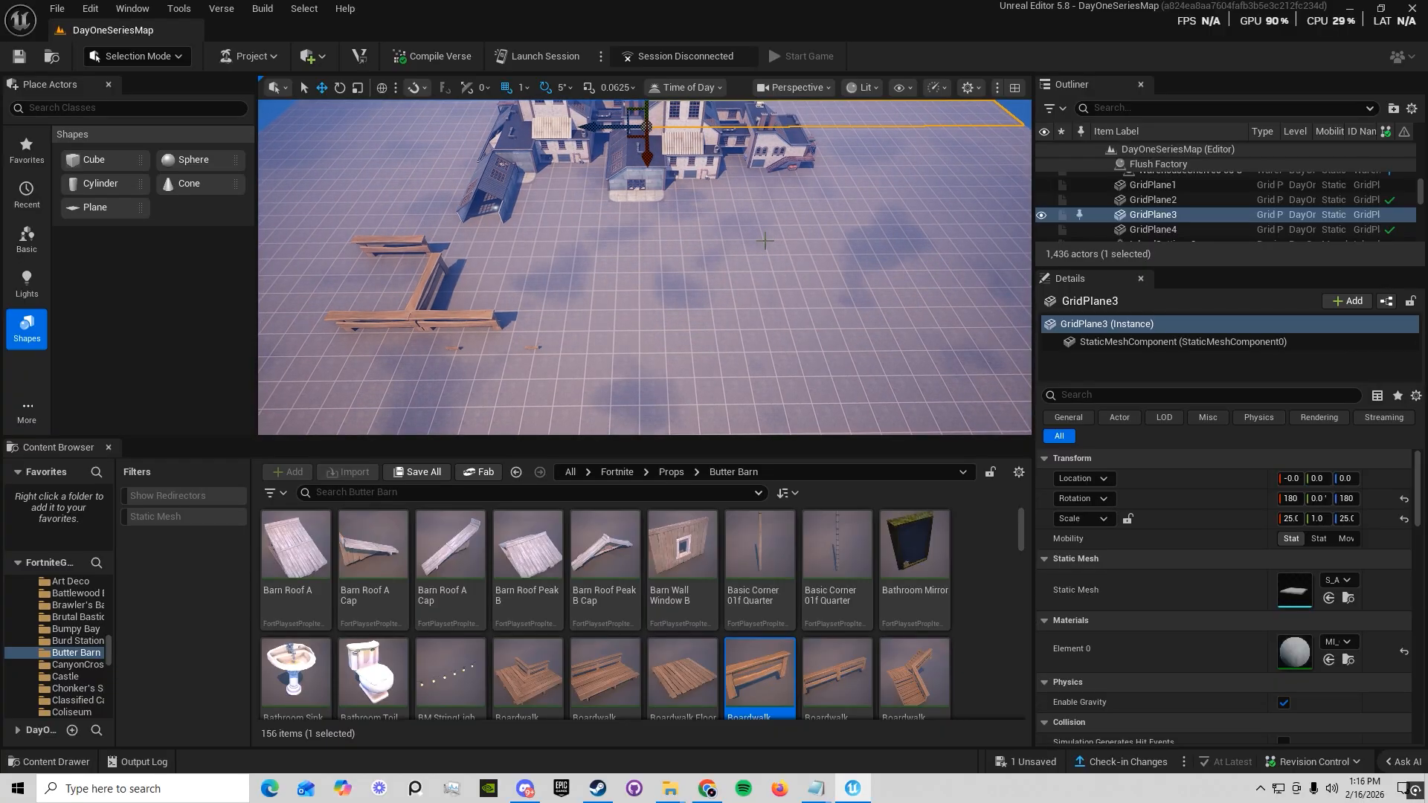
key(s)
mouse_move(747, 241)
right_down()
mouse_move(748, 213)
mouse_move(739, 227)
right_up()
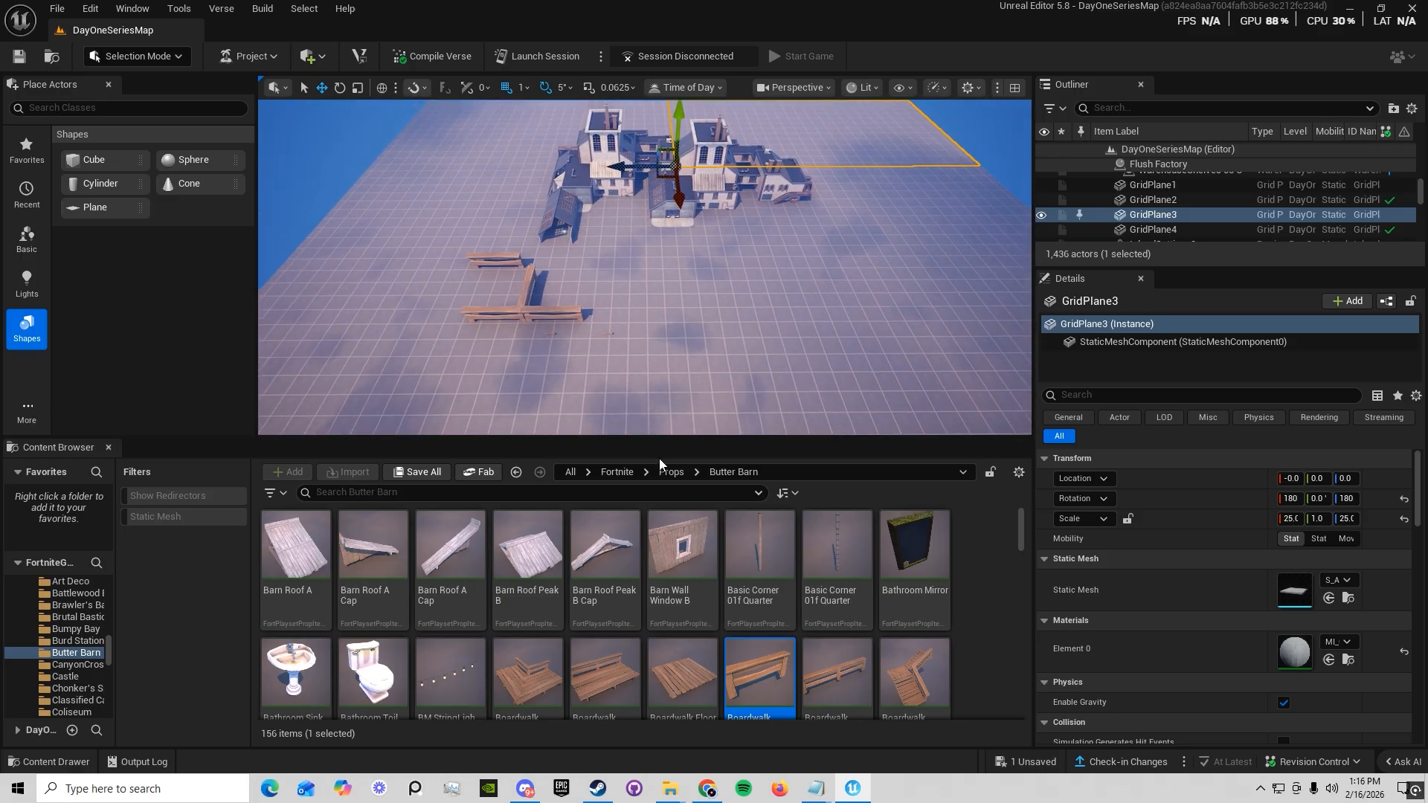
Enlarge the viewport by reducing the Content Browser's height, with the factory and boardwalk pieces in view
drag(660, 438, 661, 599)
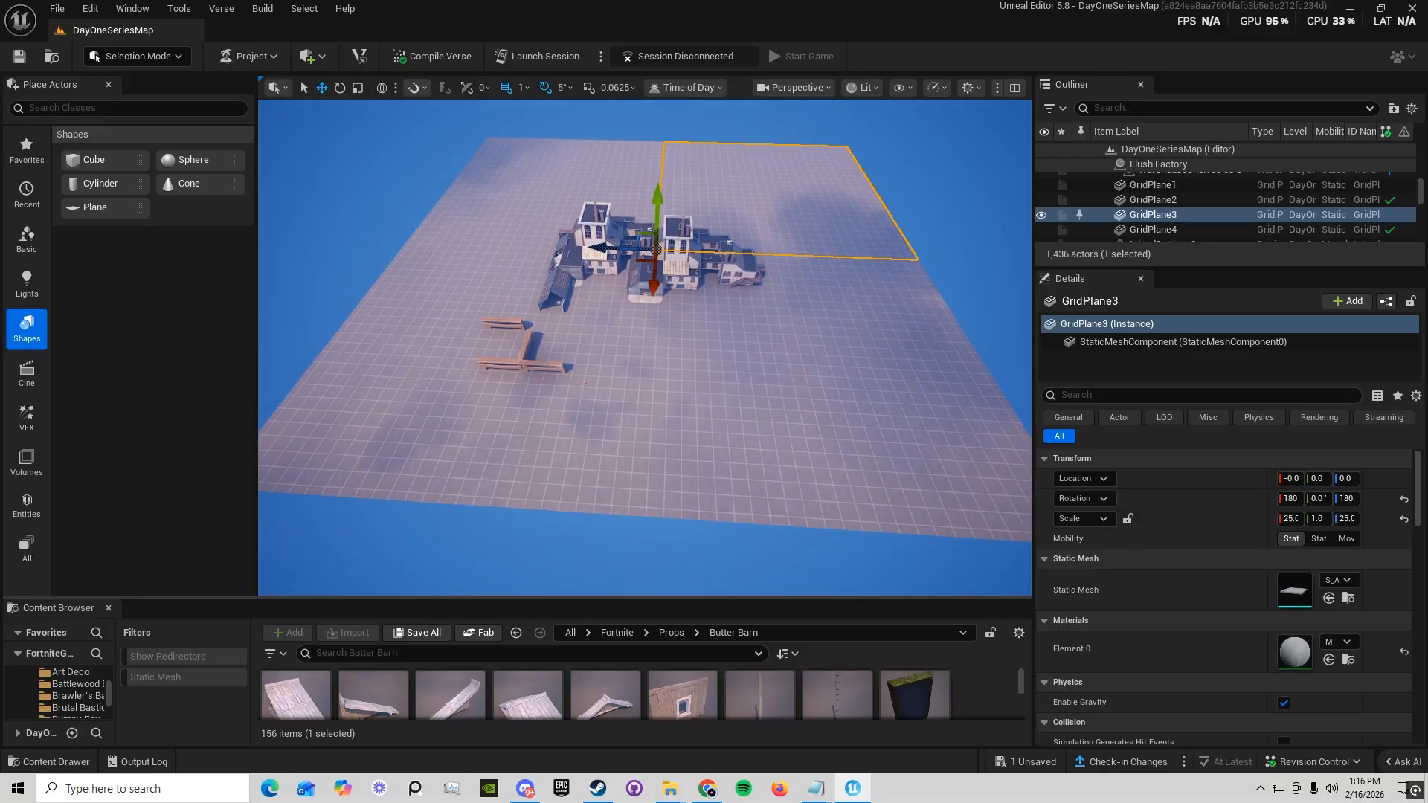
key(w)
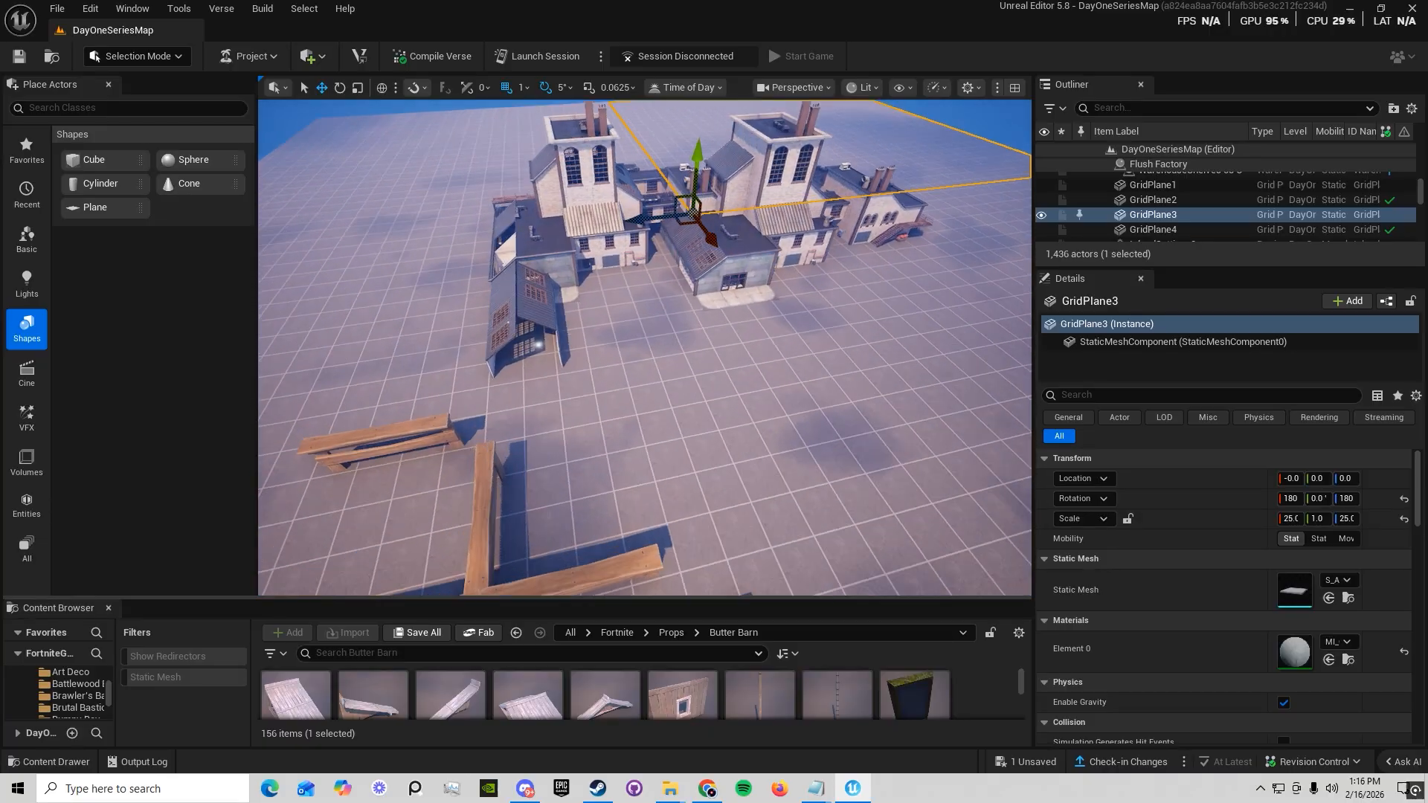